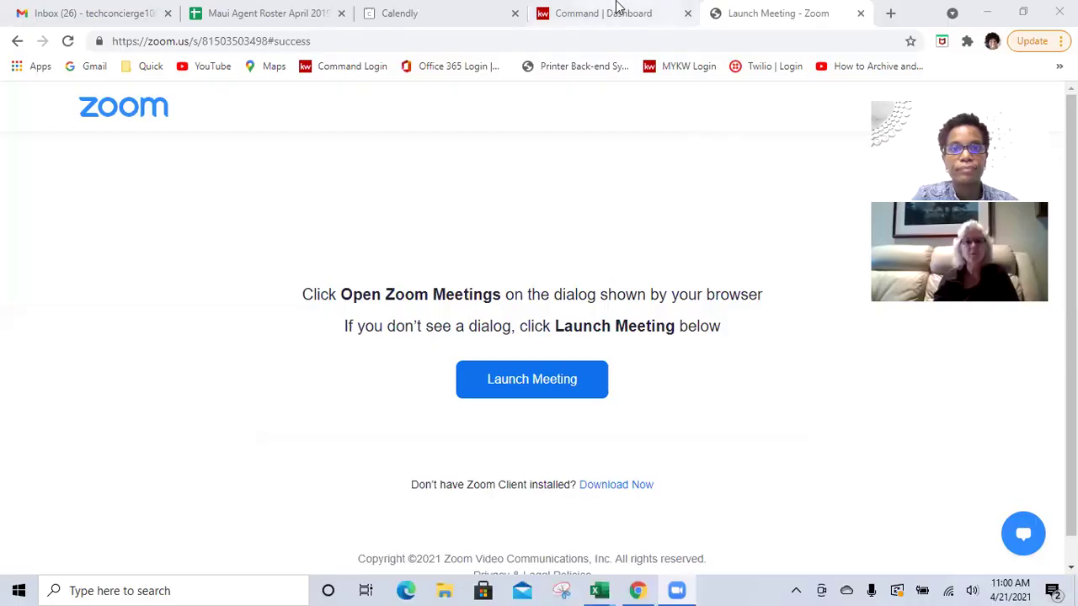
- Switch to the Command site and view its home dashboard, the contacts list and the task manager in turn
left_click(614, 12)
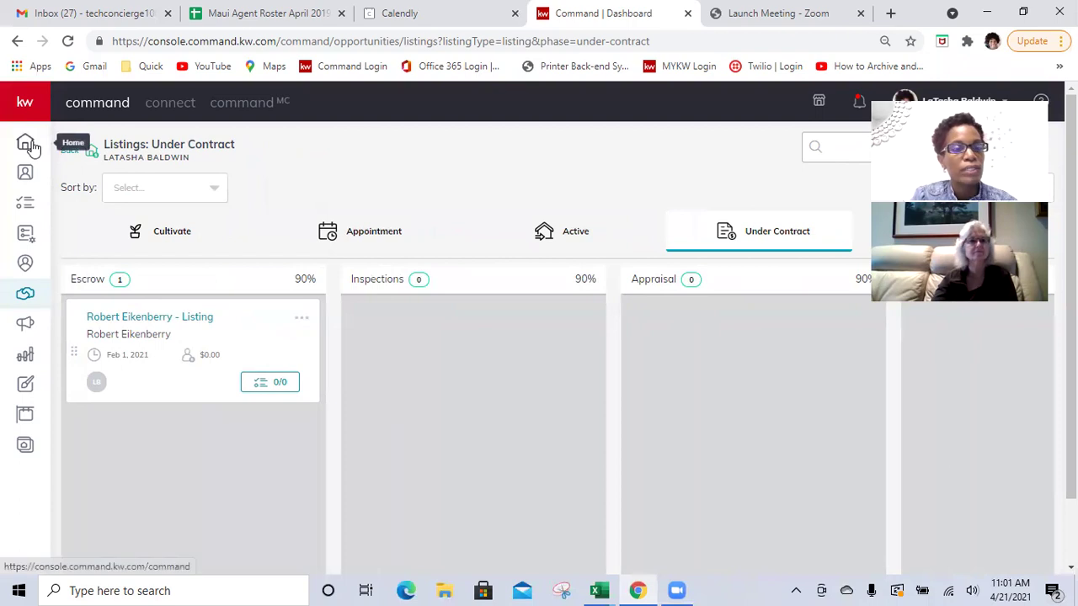
left_click(28, 145)
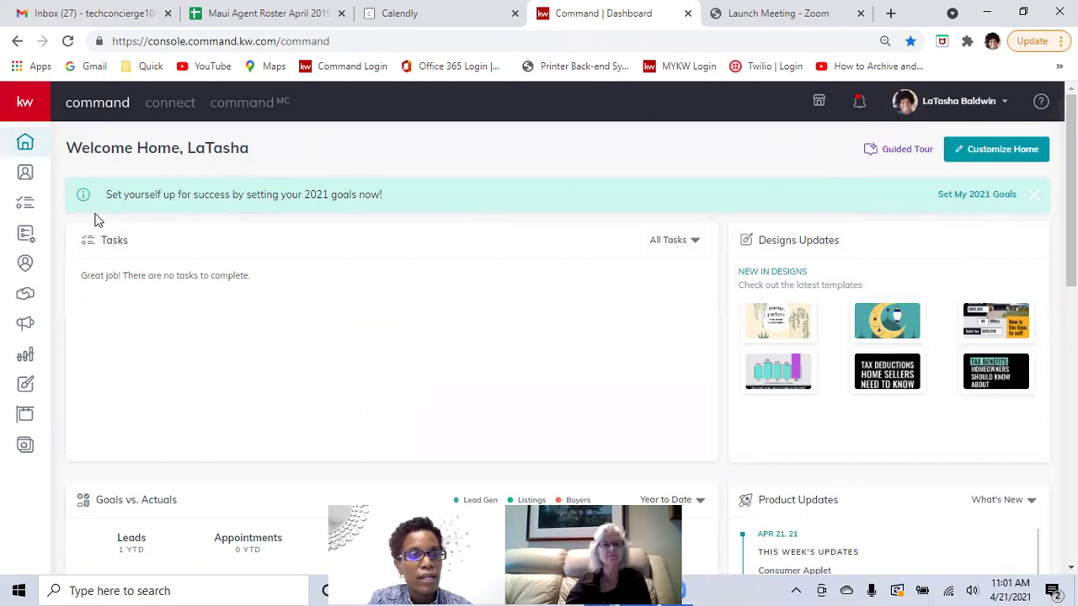
left_click(25, 173)
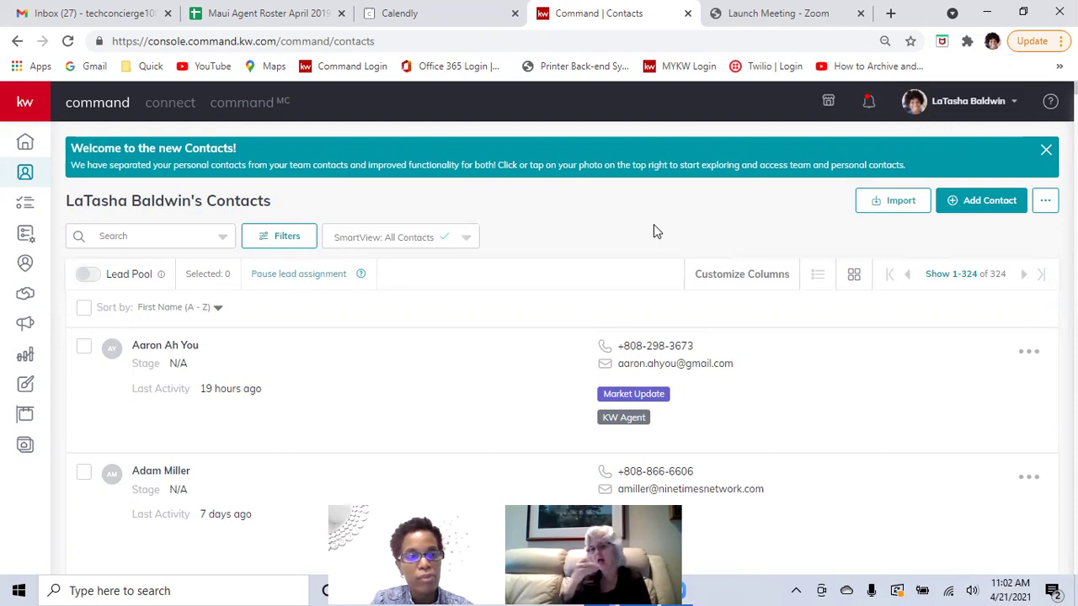
left_click(27, 203)
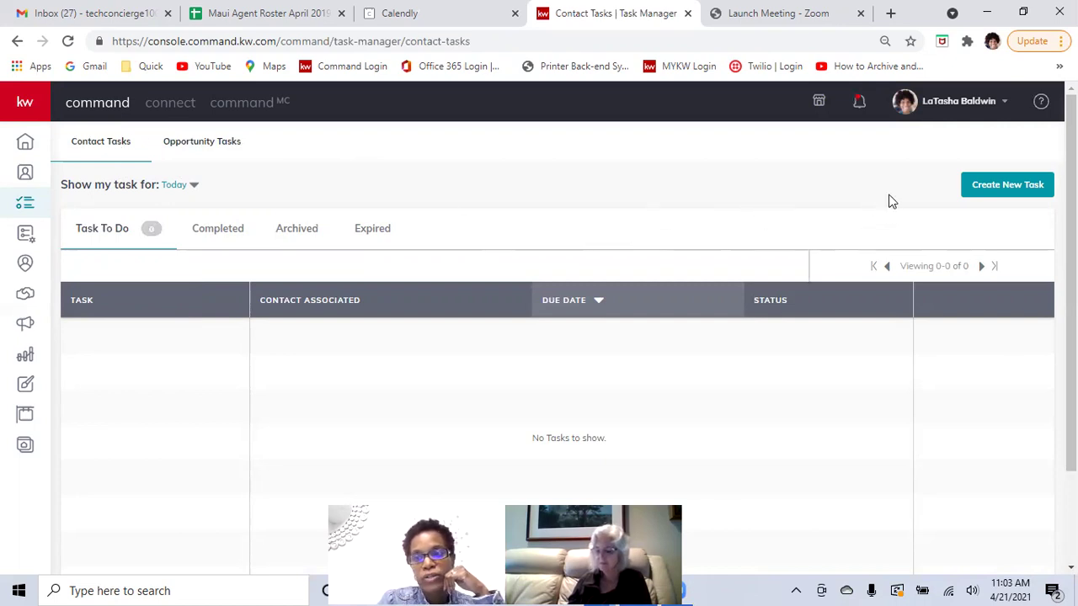
- Start a new contact task and compare its due-date settings with the All Day option off and on
left_click(1007, 194)
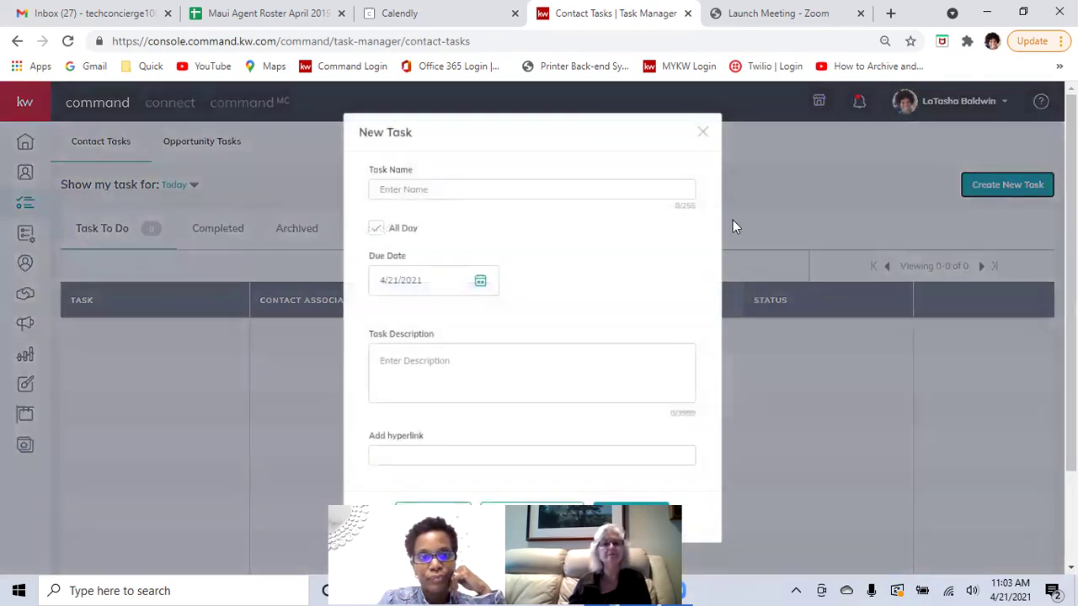
left_click(503, 191)
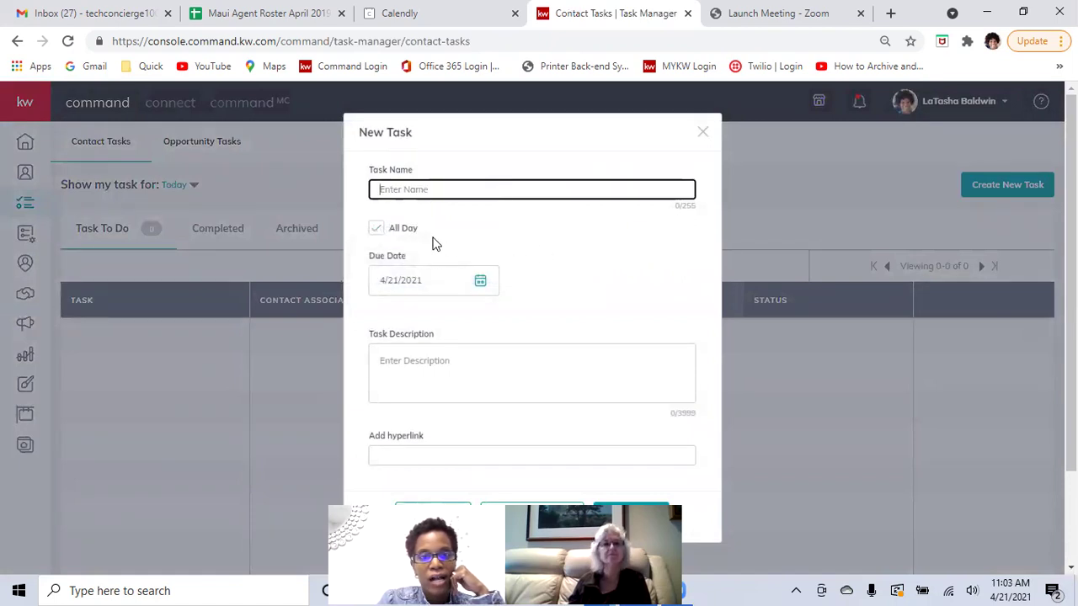
left_click(377, 228)
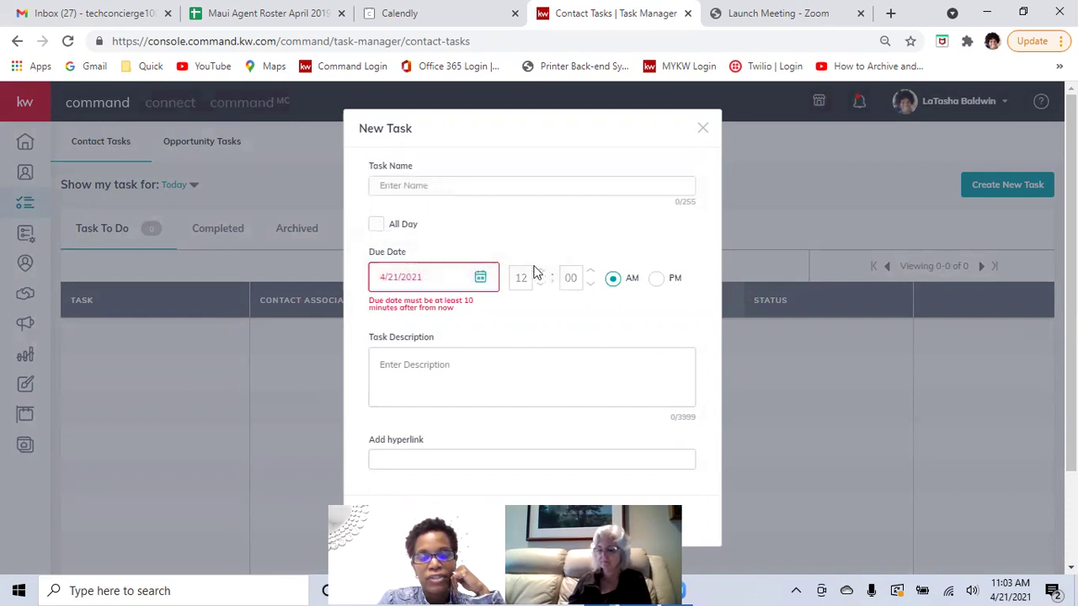
left_click(376, 229)
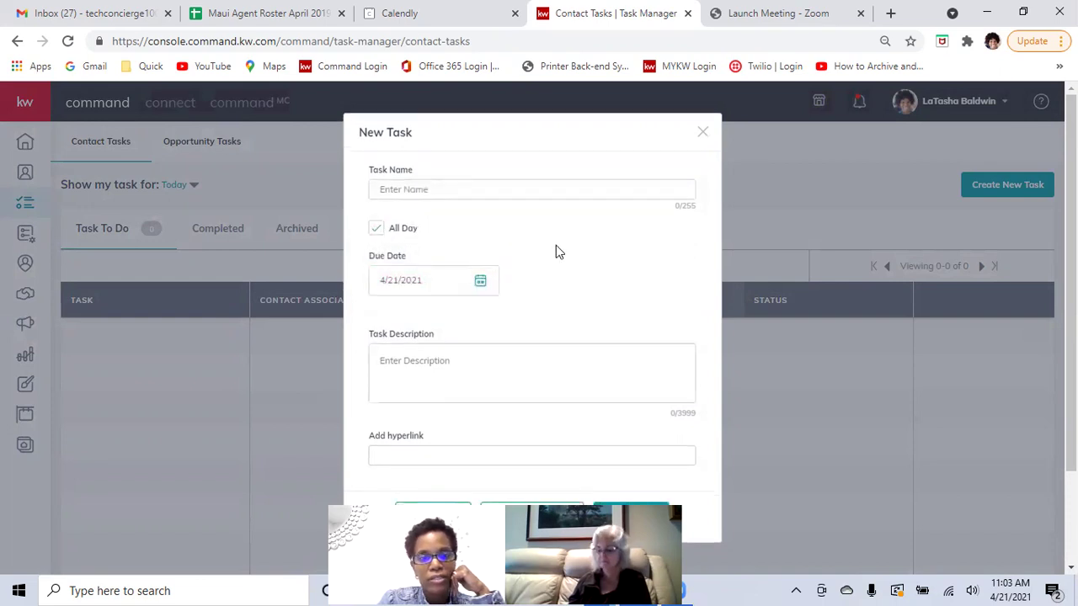
left_click(377, 232)
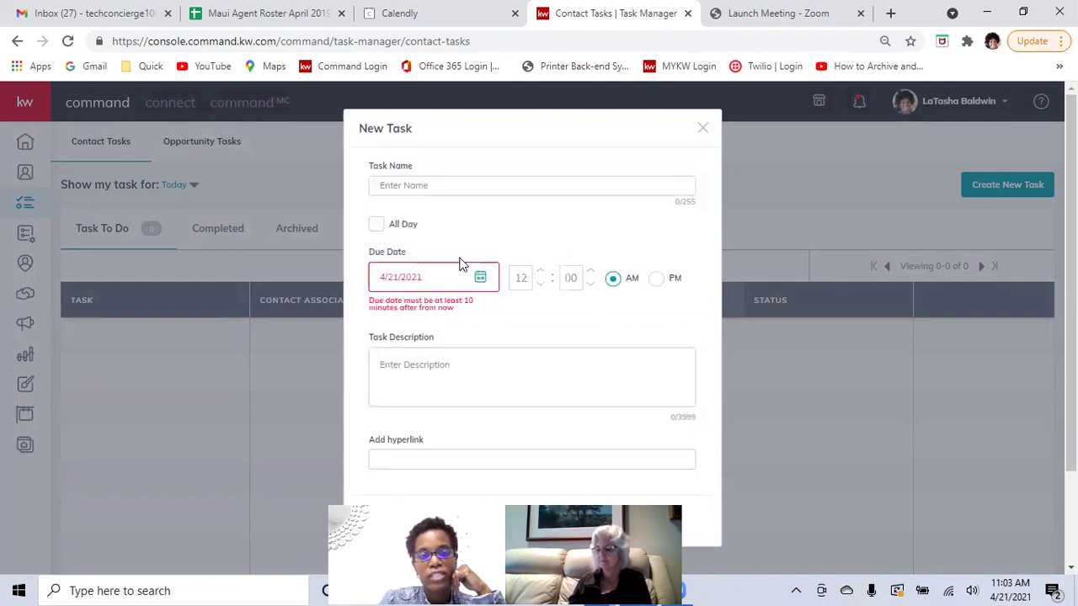
left_click(378, 227)
left_click(379, 230)
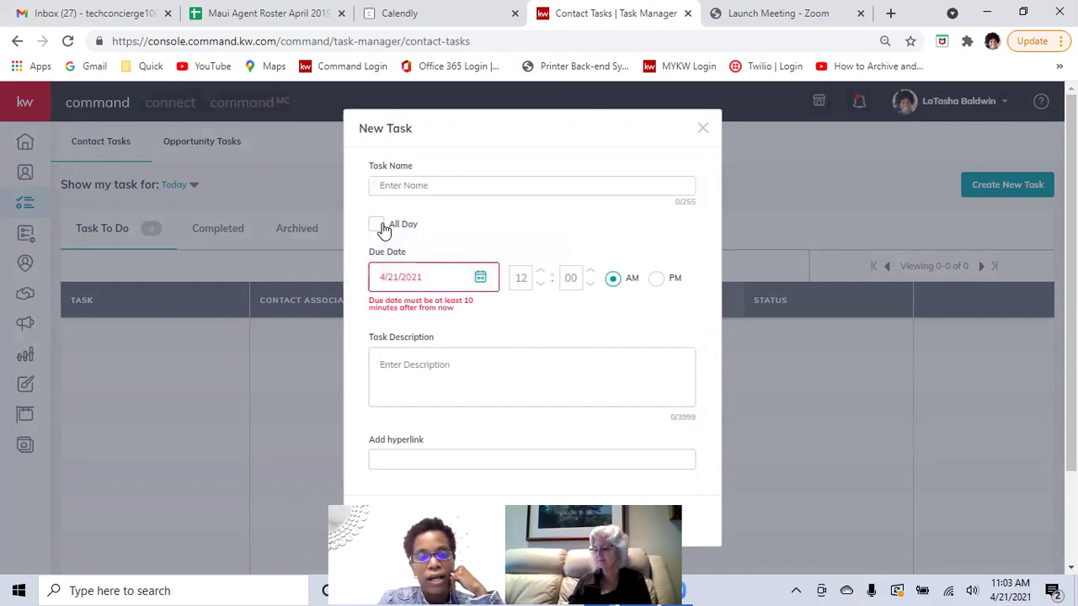
left_click(378, 229)
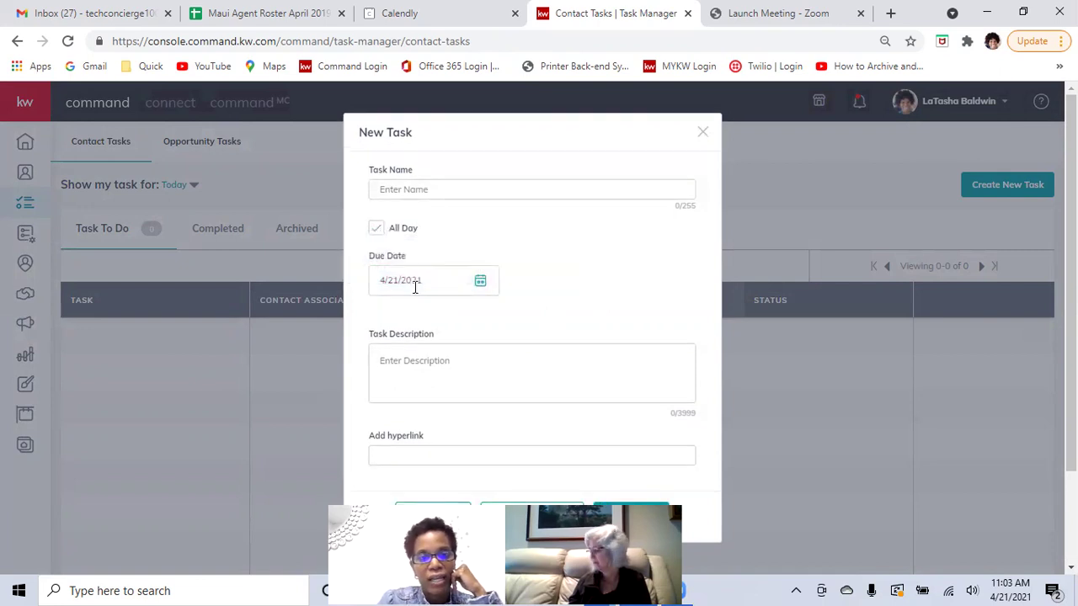
scroll(445, 364, "down", 1)
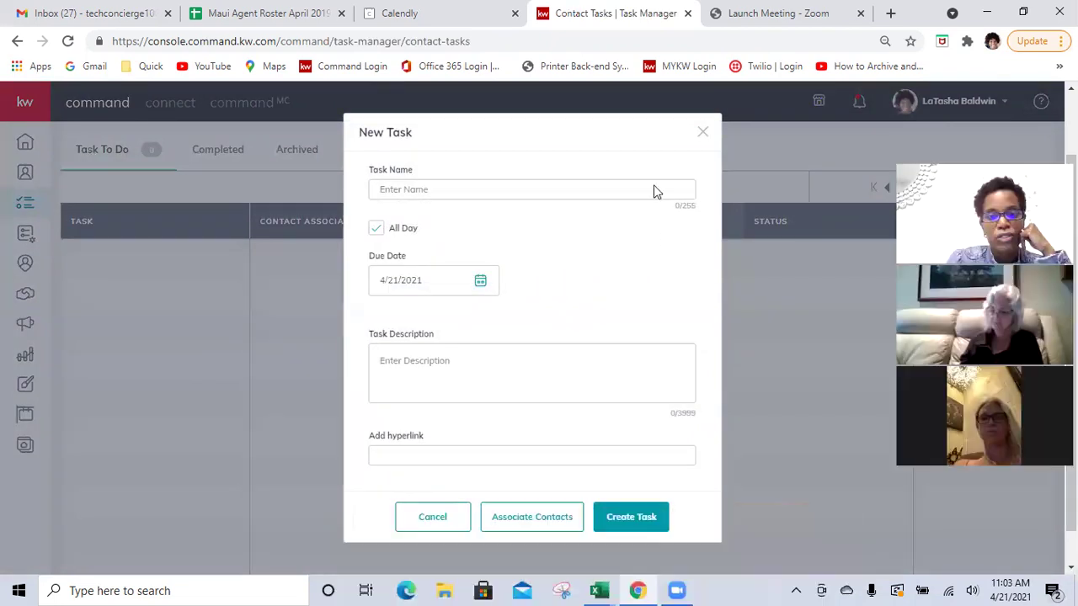
- Search the personal contacts by first name, associate one contact with the new task, and close the form without creating the task
left_click(526, 519)
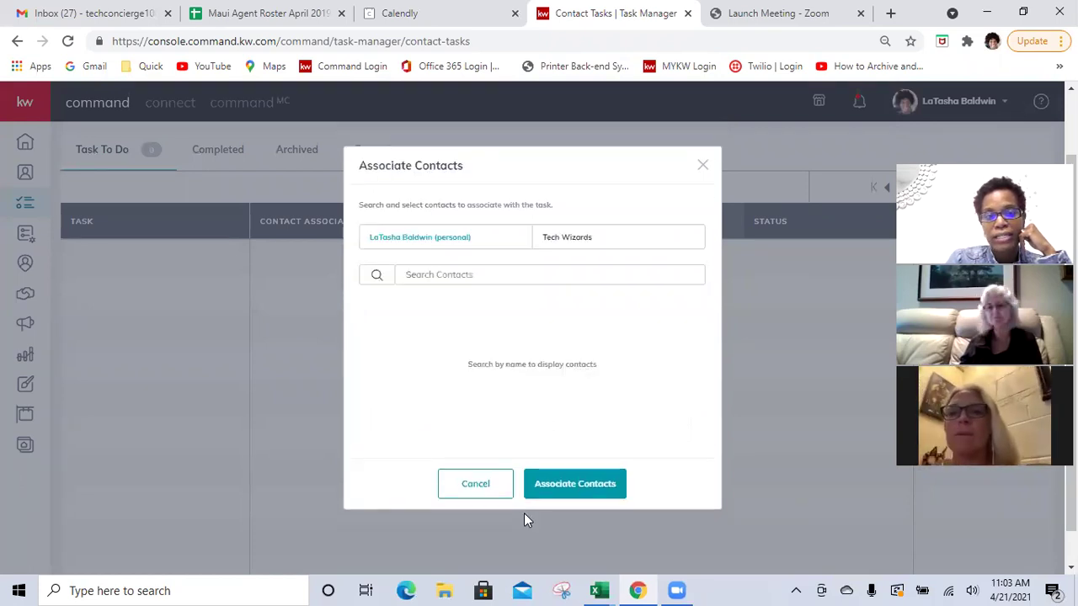
left_click(476, 278)
type("robert")
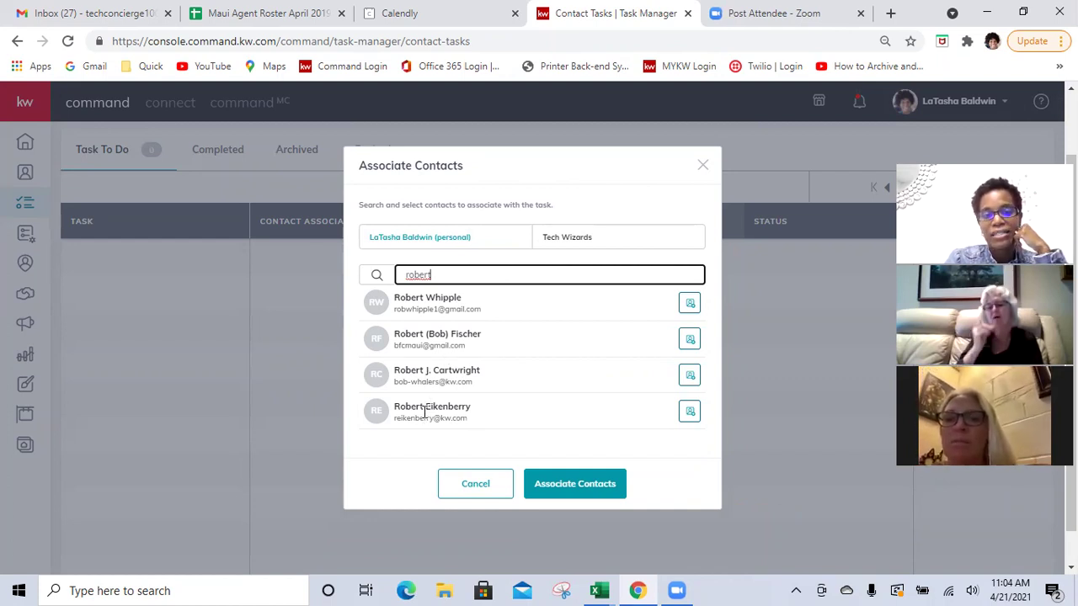
left_click(689, 414)
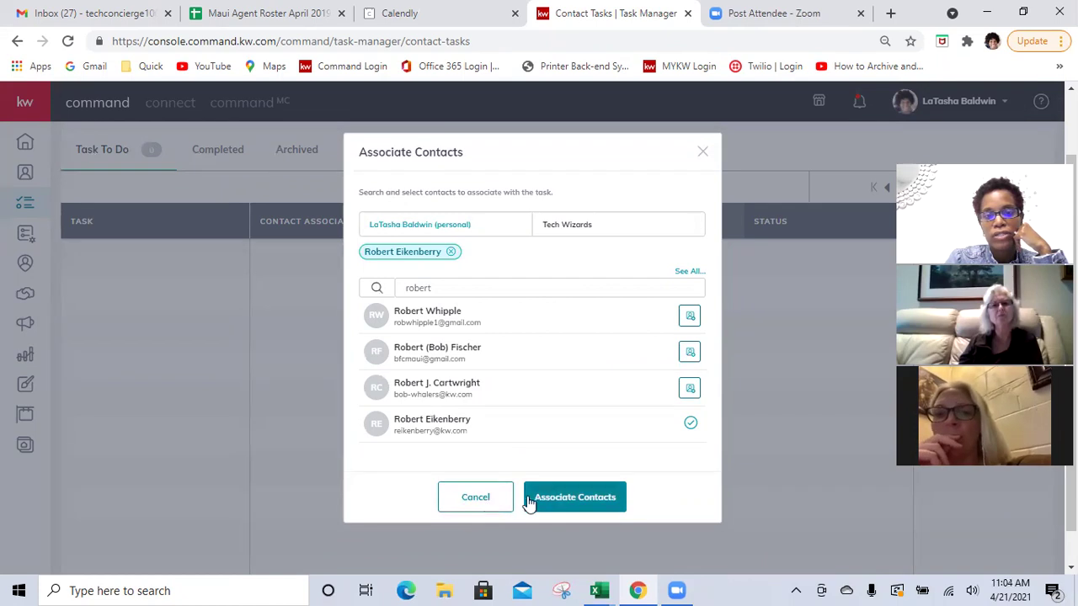
left_click(575, 497)
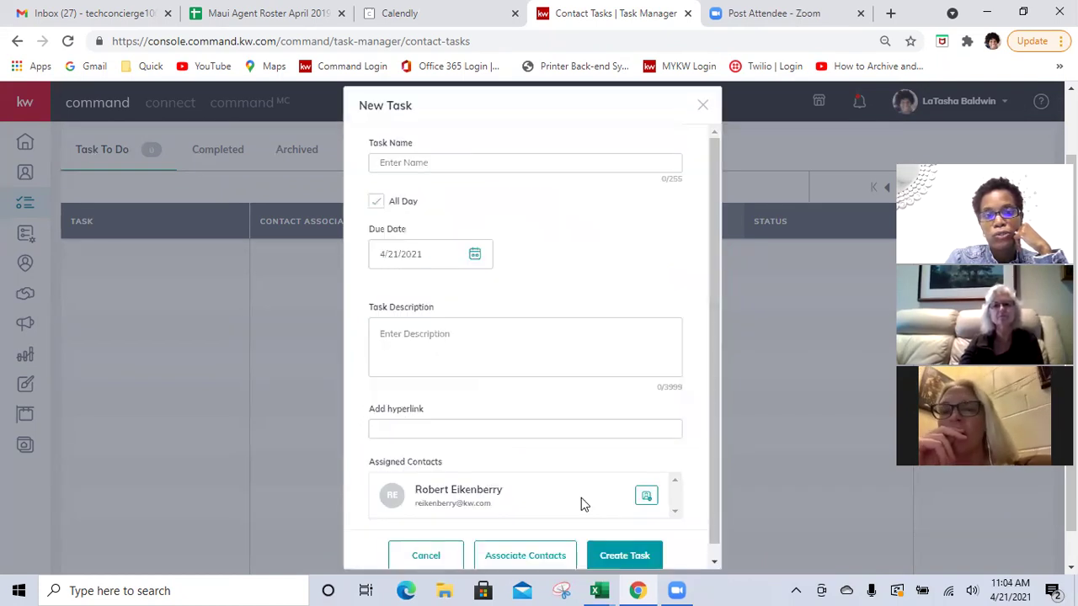
scroll(563, 329, "down", 1)
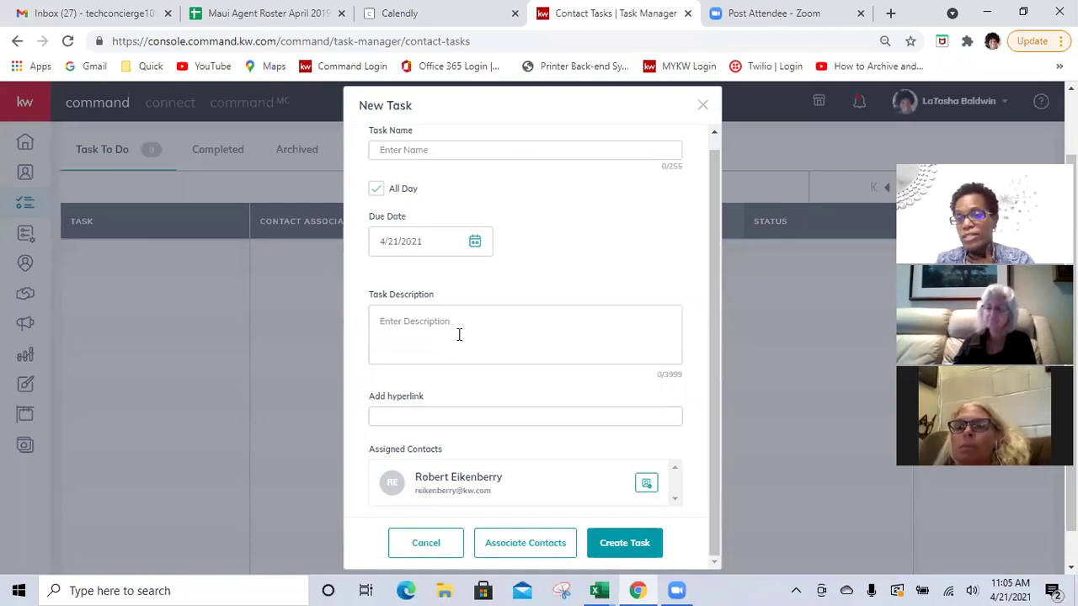
left_click(703, 107)
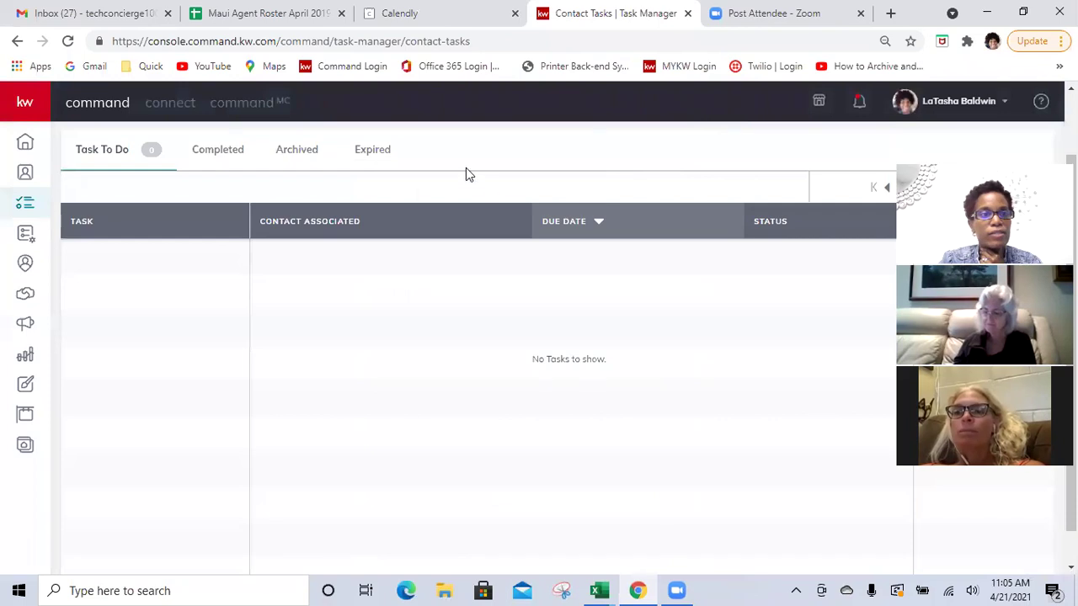
- View today's opportunity tasks in the task manager
scroll(465, 171, "up", 1)
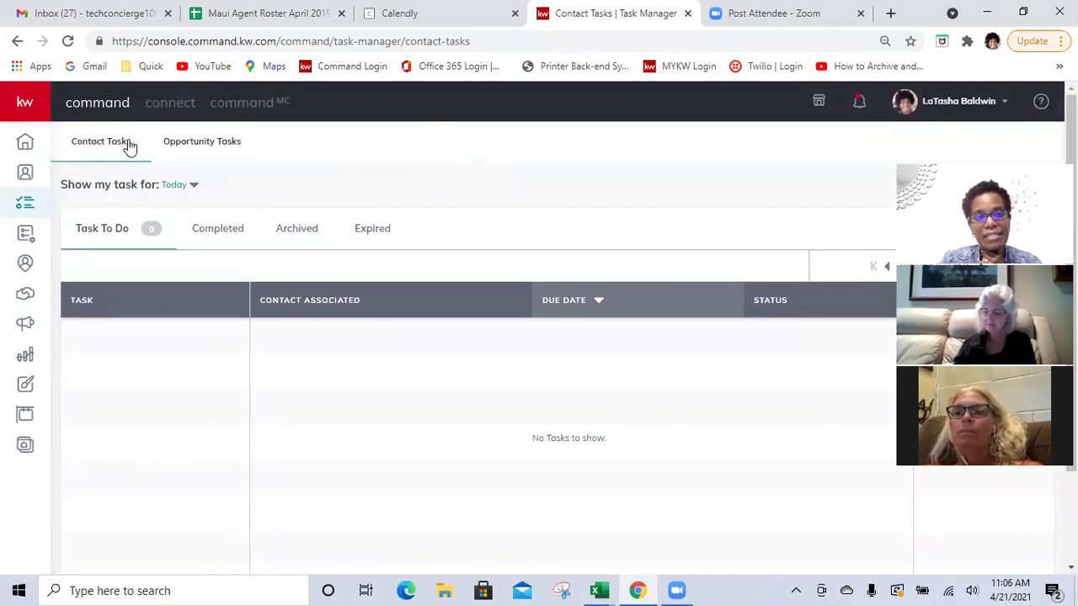
left_click(211, 148)
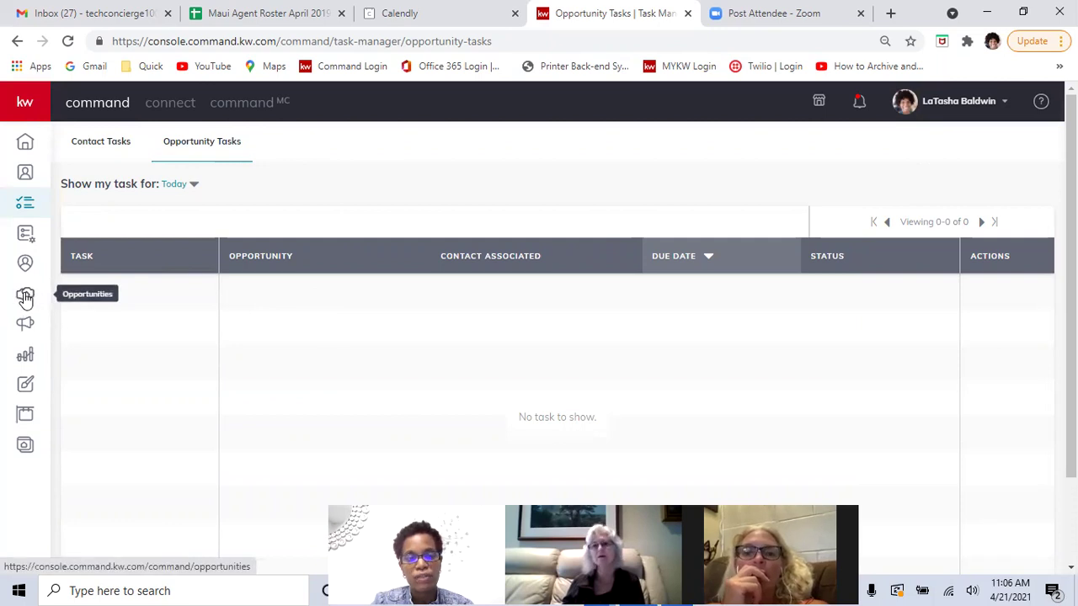
scroll(564, 293, "down", 2)
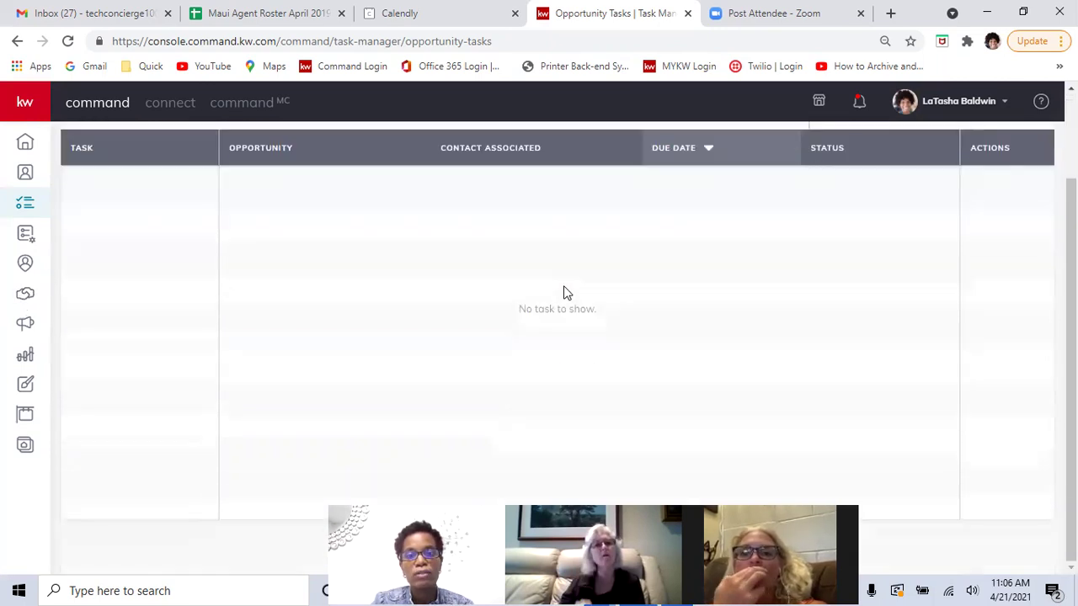
scroll(564, 293, "up", 2)
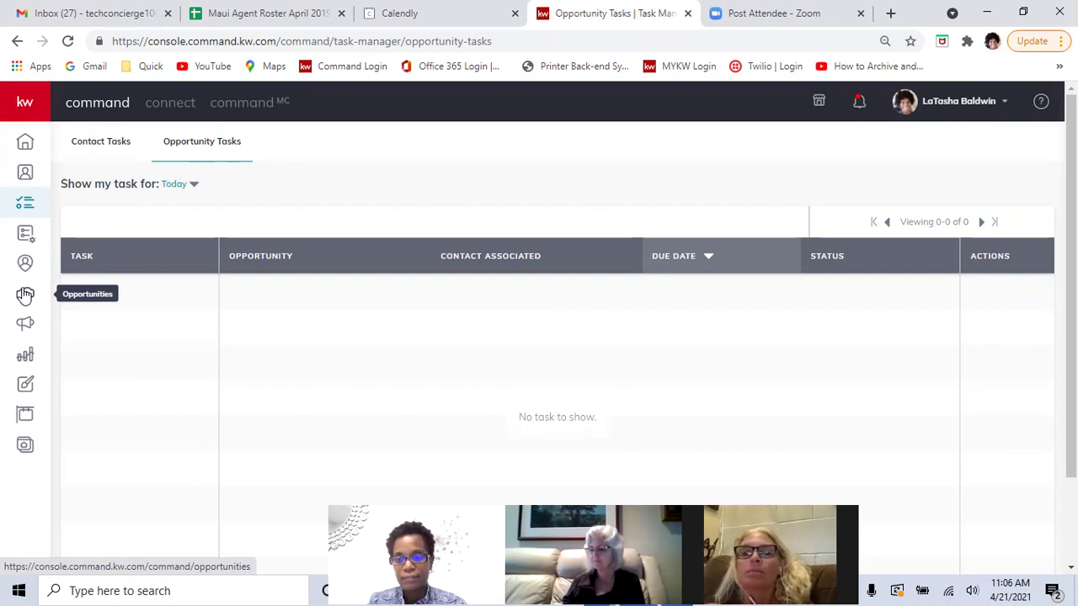
- Return to the contact tasks and review the completed, archived, expired and to-do lists
left_click(27, 208)
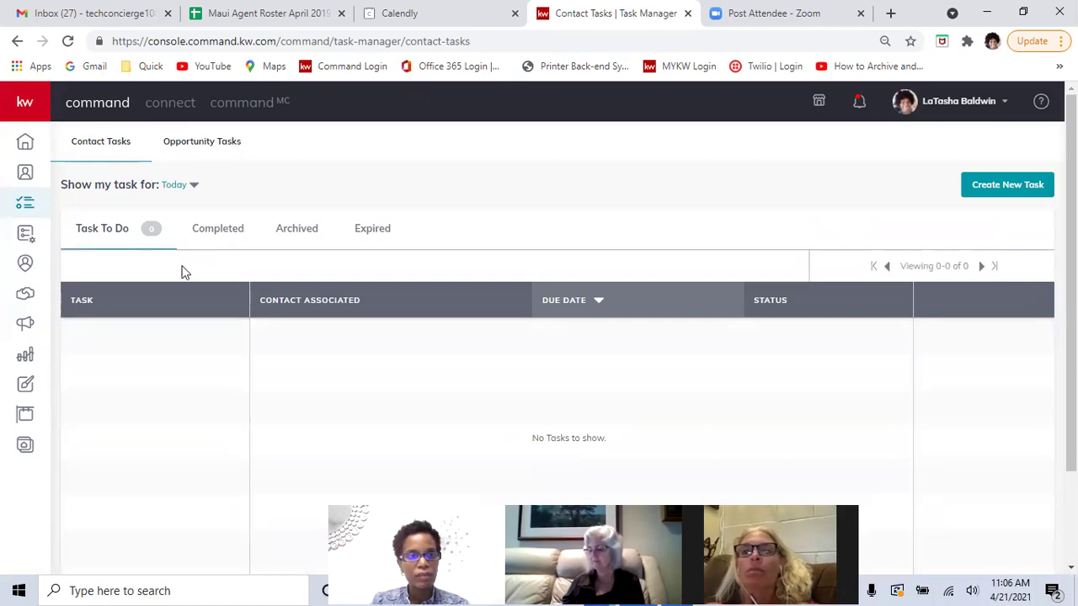
left_click(219, 236)
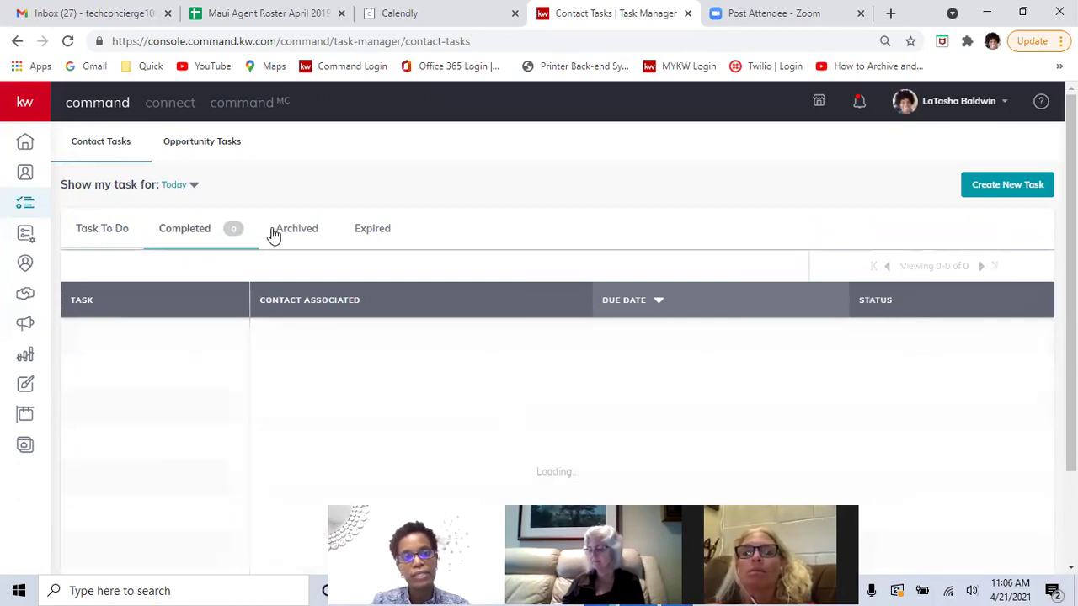
left_click(298, 234)
left_click(363, 234)
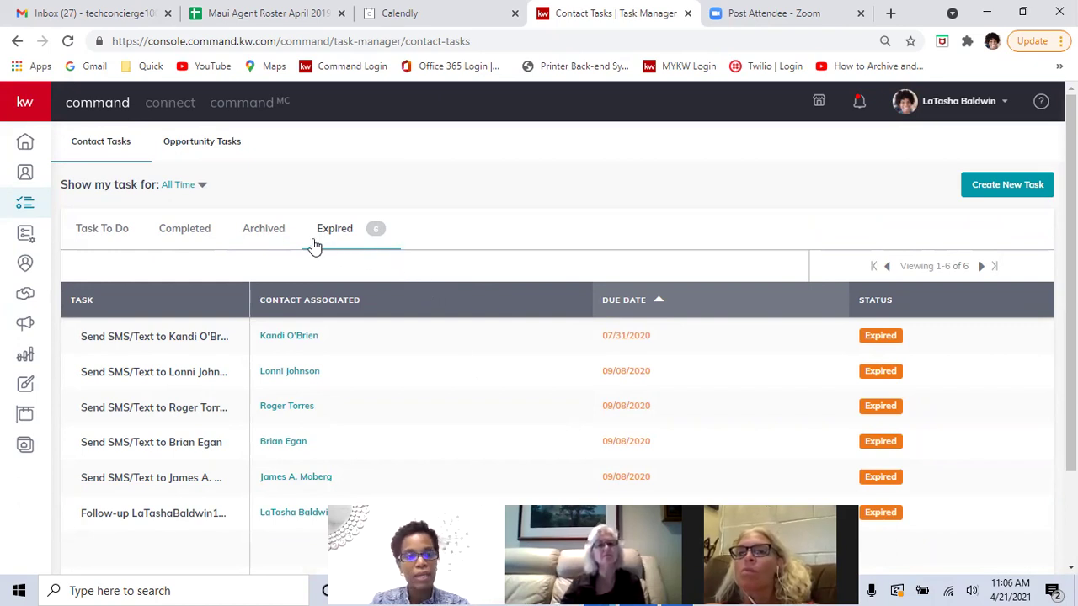
left_click(276, 233)
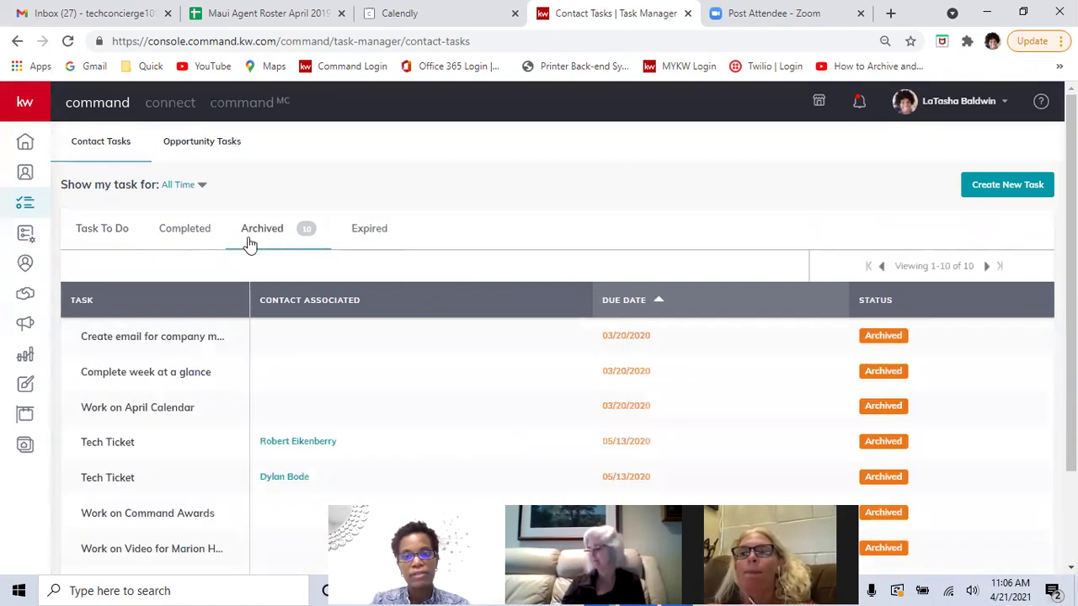
left_click(191, 234)
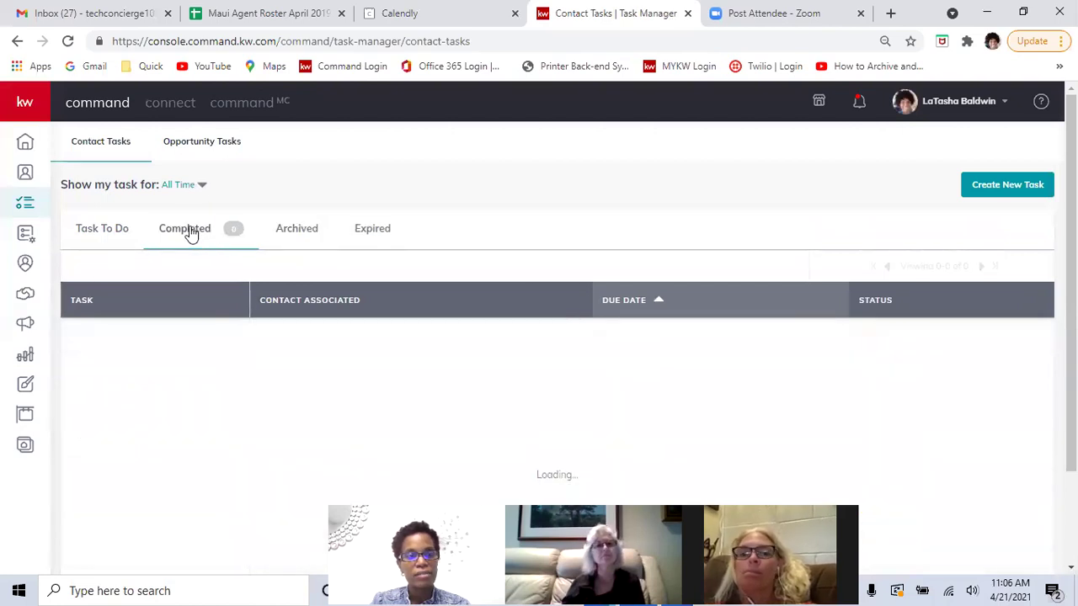
left_click(106, 228)
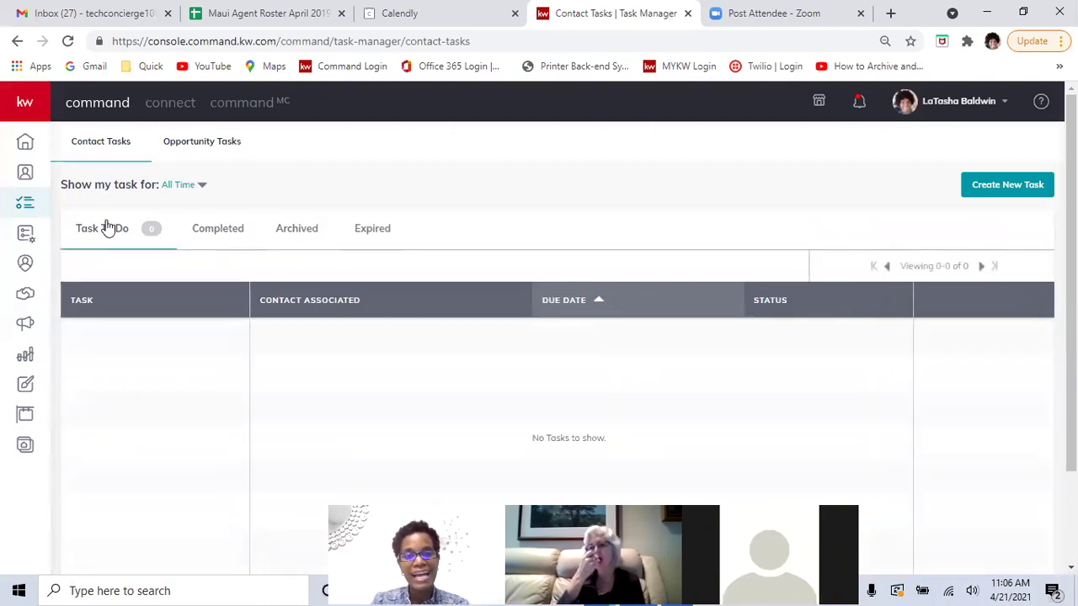
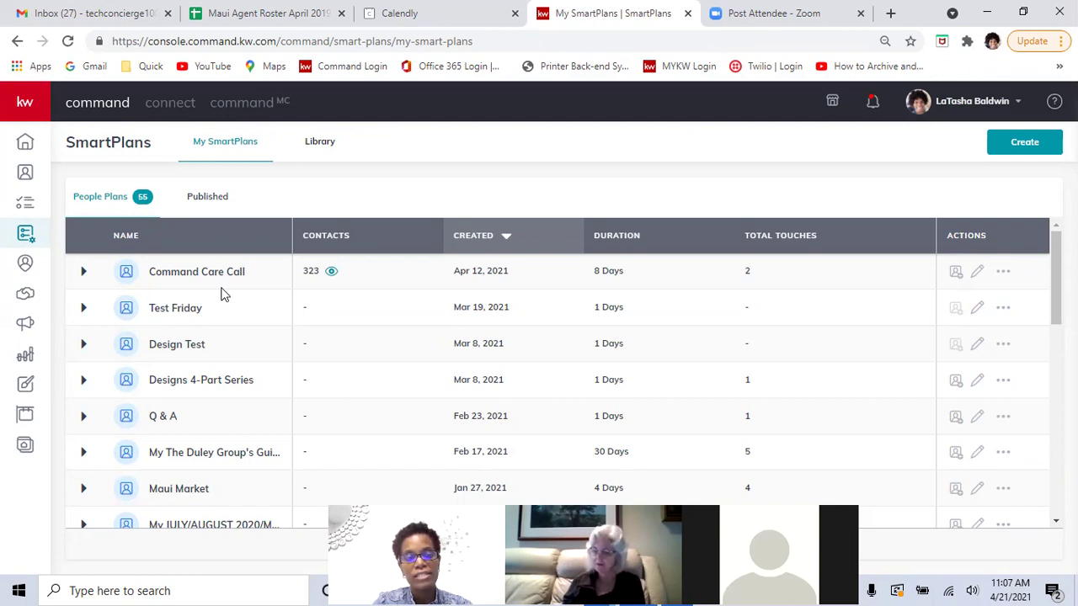
- Look through the full list of people plans under My SmartPlans and open the SmartPlans library
scroll(222, 293, "down", 20)
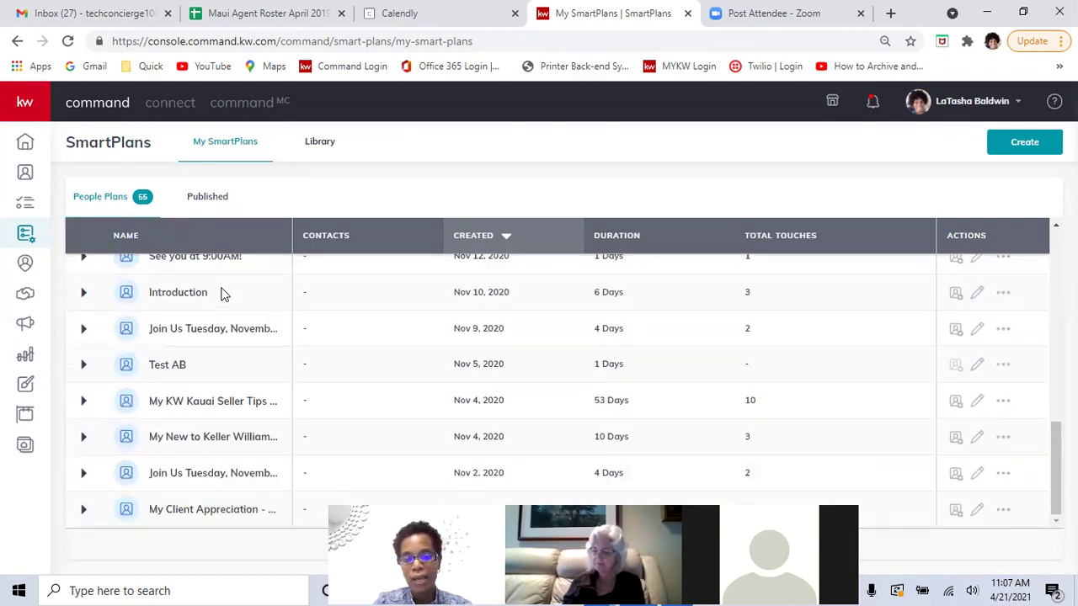
scroll(221, 293, "up", 20)
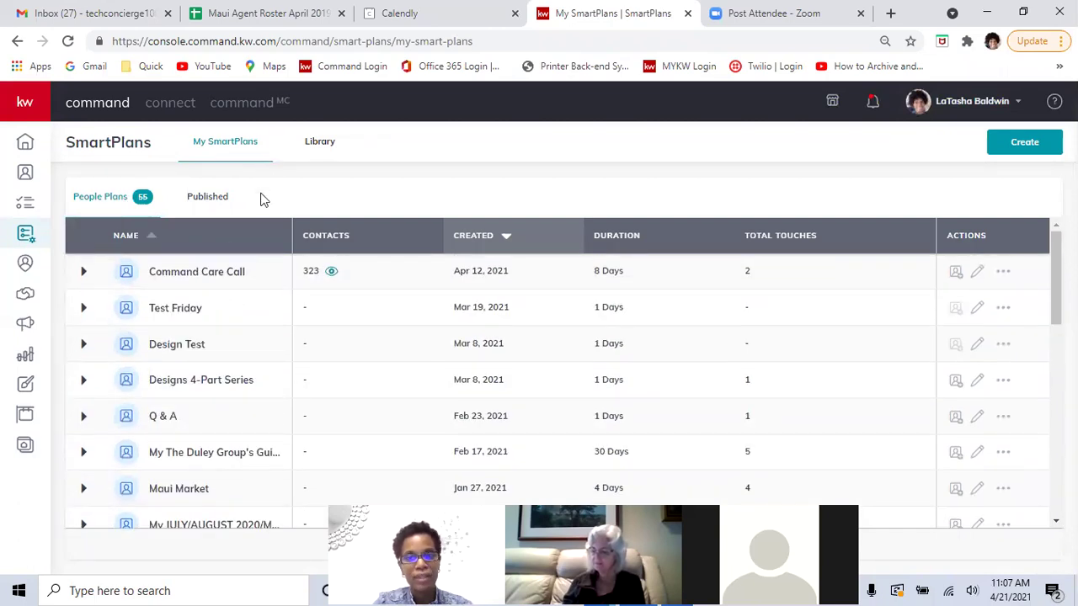
left_click(324, 145)
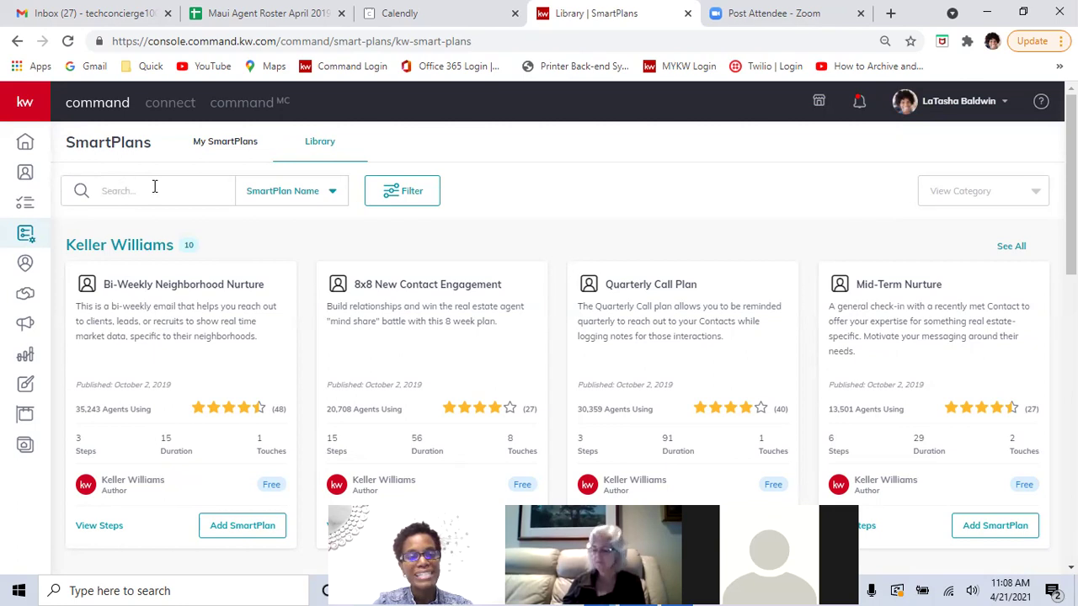
- Review the SmartPlans library's search-by options and its duration, author, touches, agents-using and rating filters, and close the filters without applying any
left_click(327, 200)
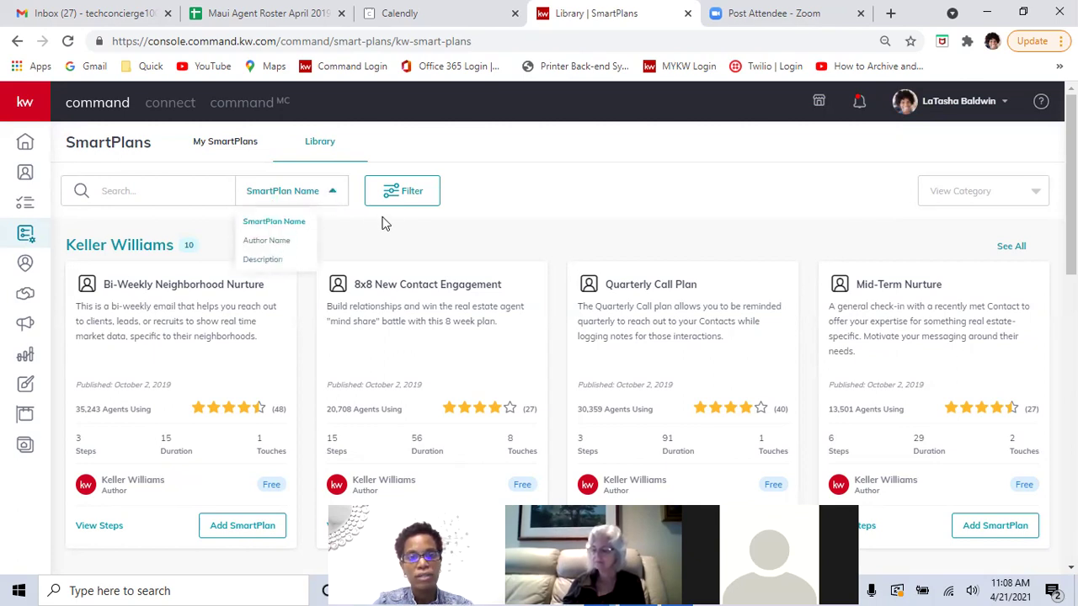
left_click(422, 192)
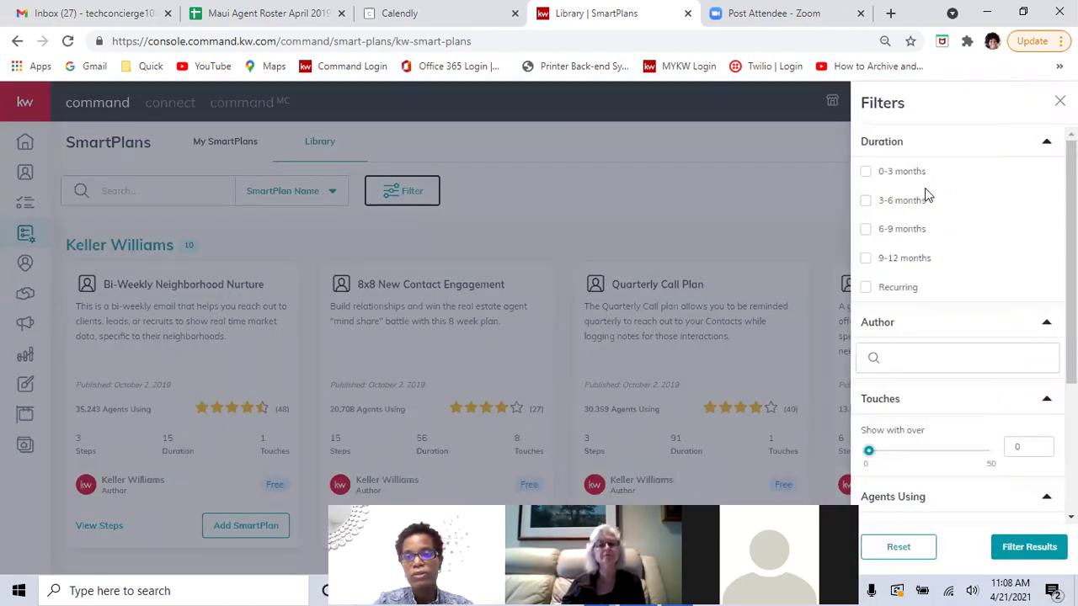
scroll(913, 361, "down", 3)
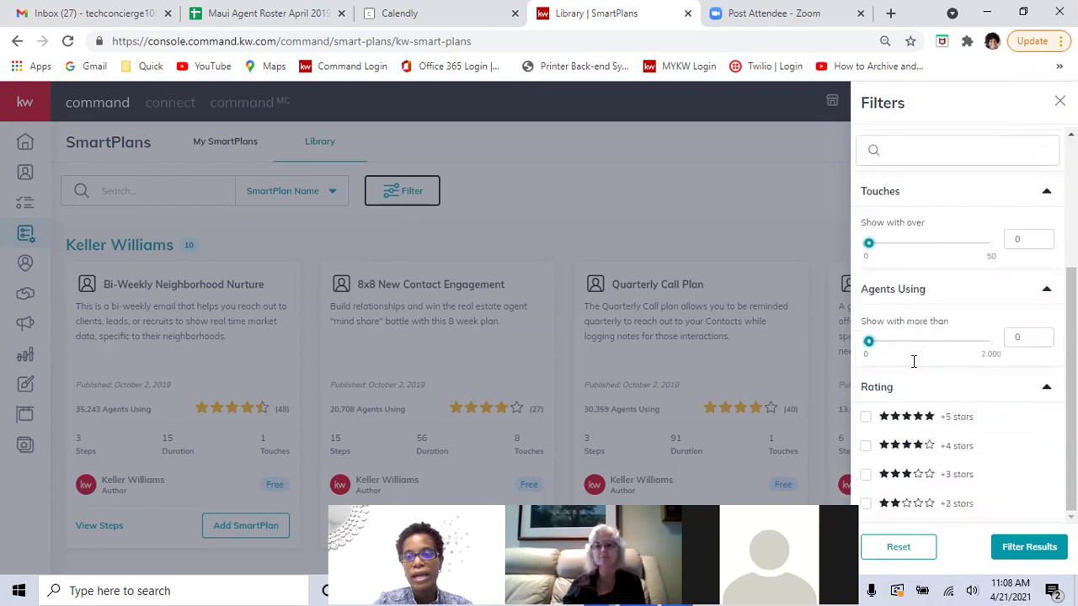
scroll(916, 362, "up", 3)
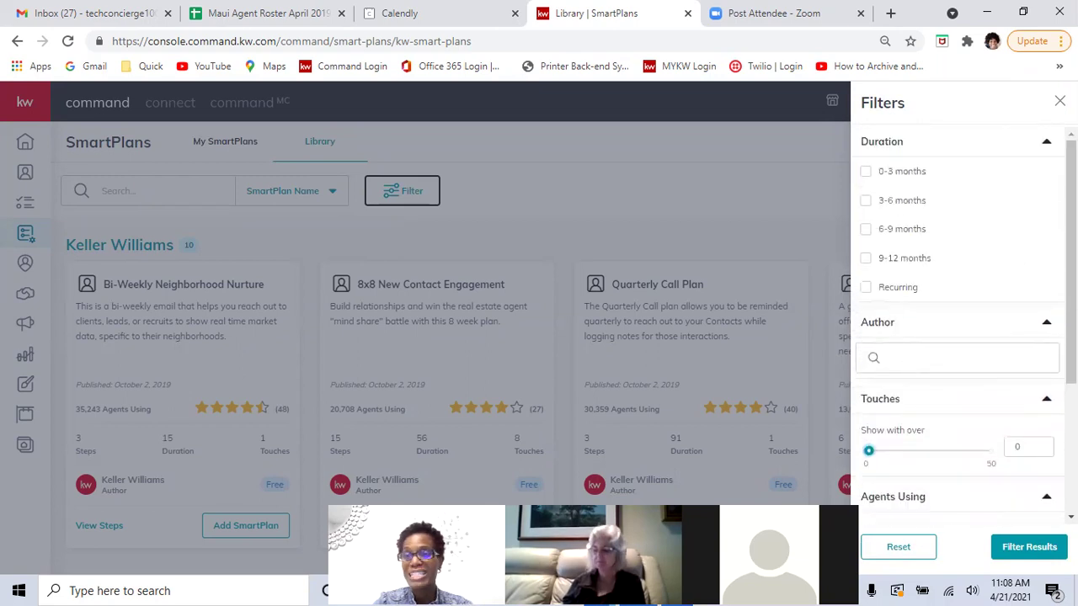
left_click(1059, 101)
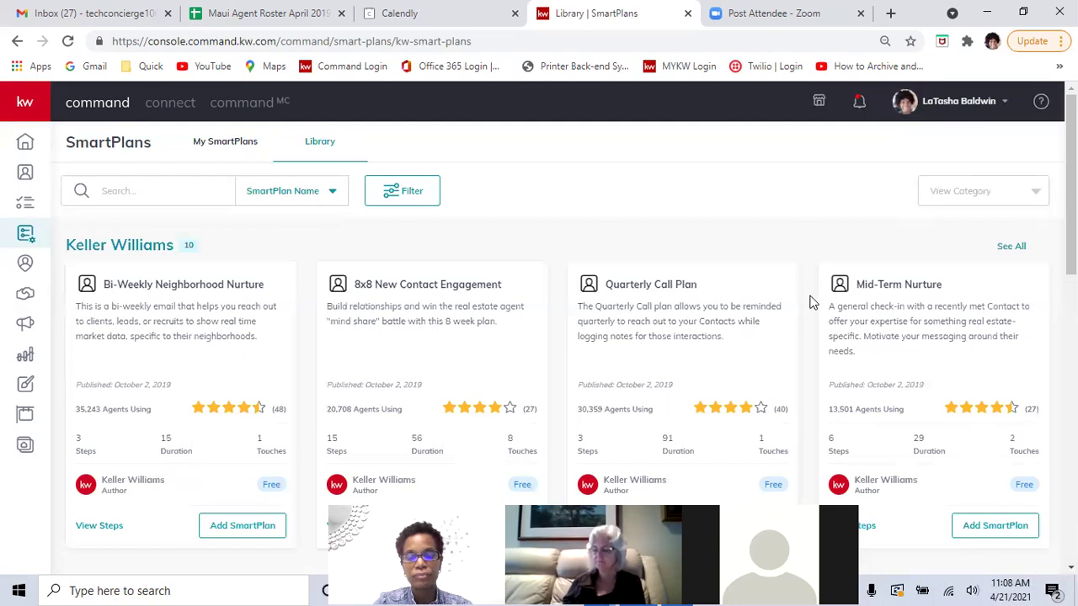
- Show the Most Used category in the SmartPlans library and look over the first plans
left_click(1038, 194)
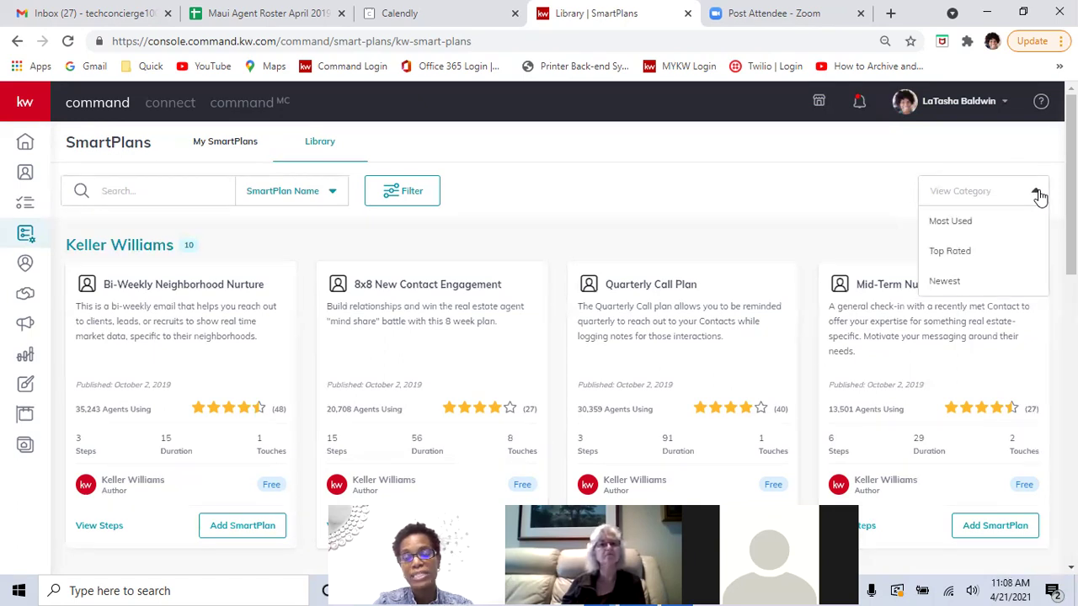
left_click(960, 228)
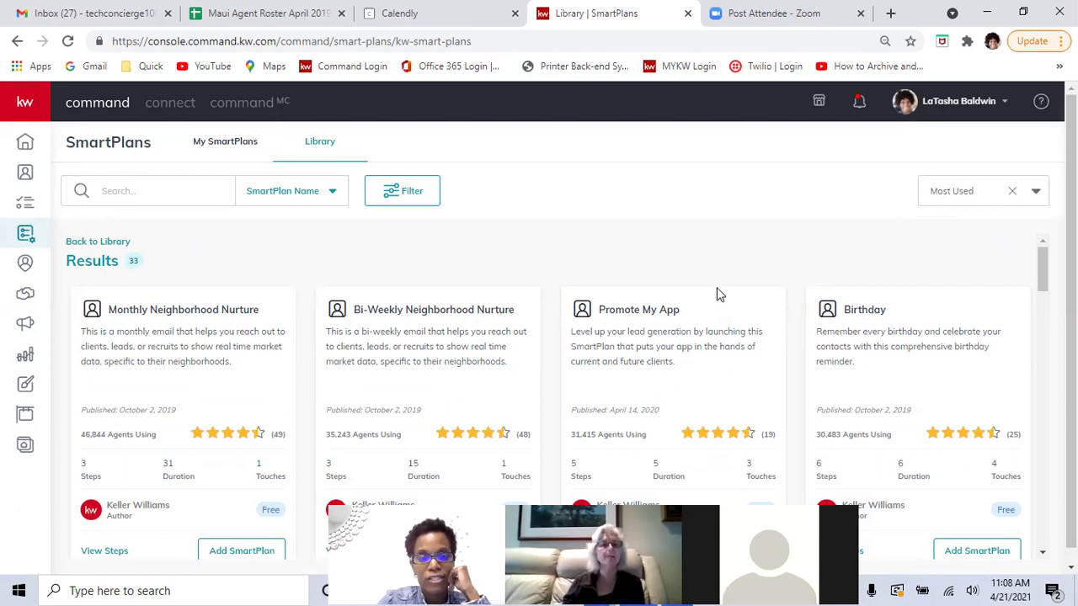
scroll(703, 282, "down", 2)
scroll(702, 282, "up", 2)
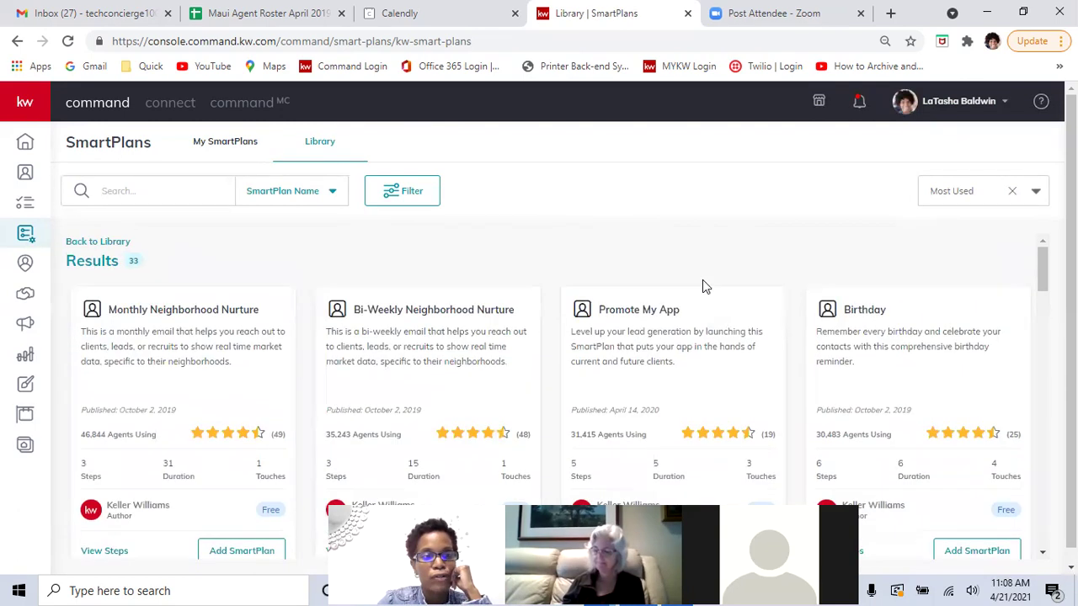
scroll(702, 280, "down", 2)
scroll(705, 288, "up", 1)
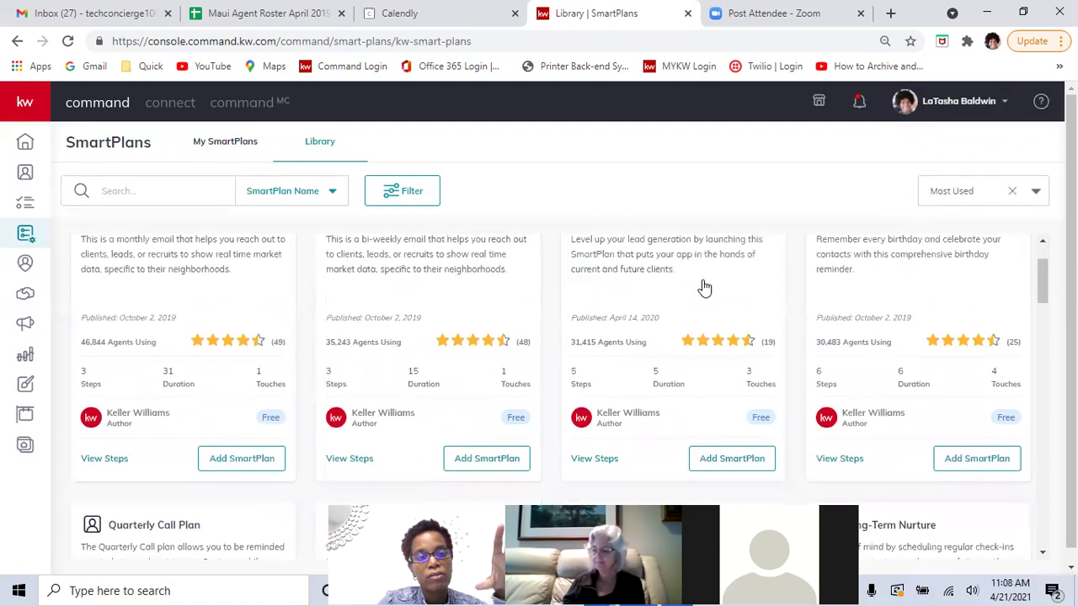
scroll(704, 287, "up", 1)
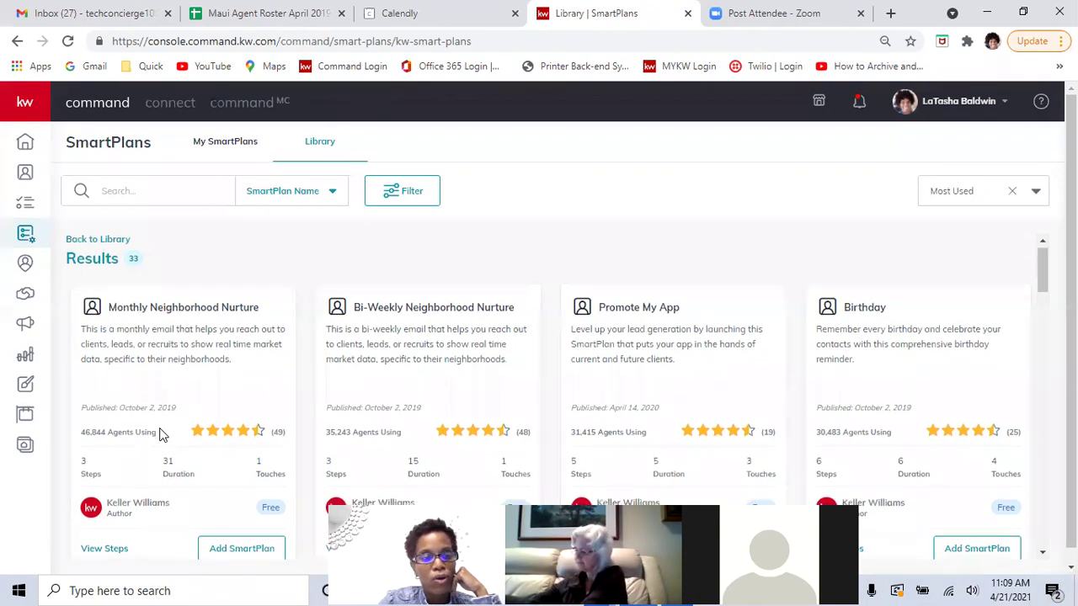
- View the steps of the Monthly Neighborhood Nurture plan and close the overview
scroll(162, 433, "down", 1)
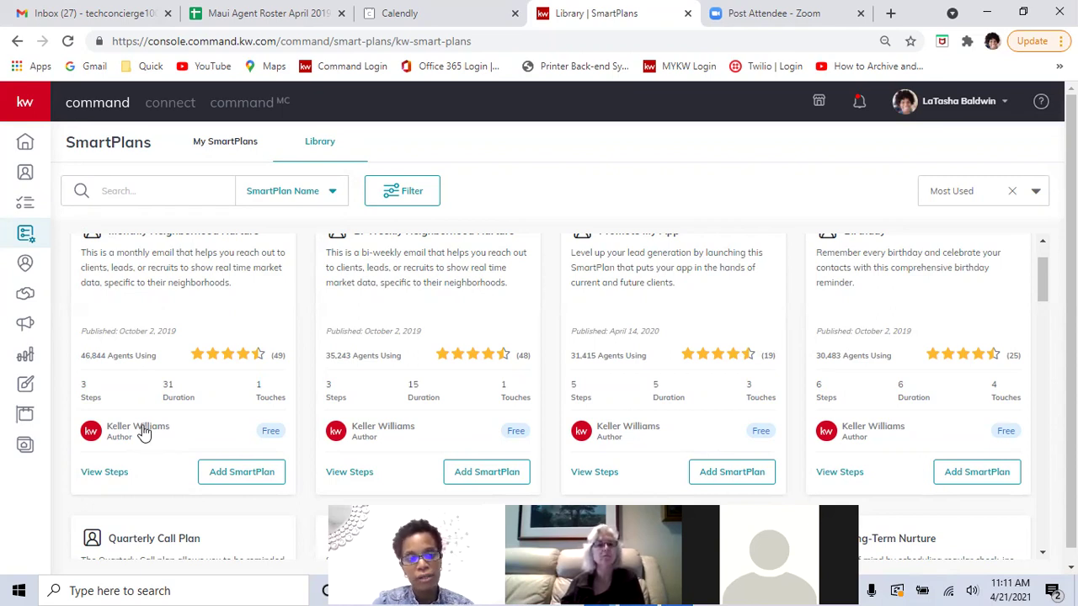
scroll(145, 381, "up", 1)
scroll(145, 380, "down", 1)
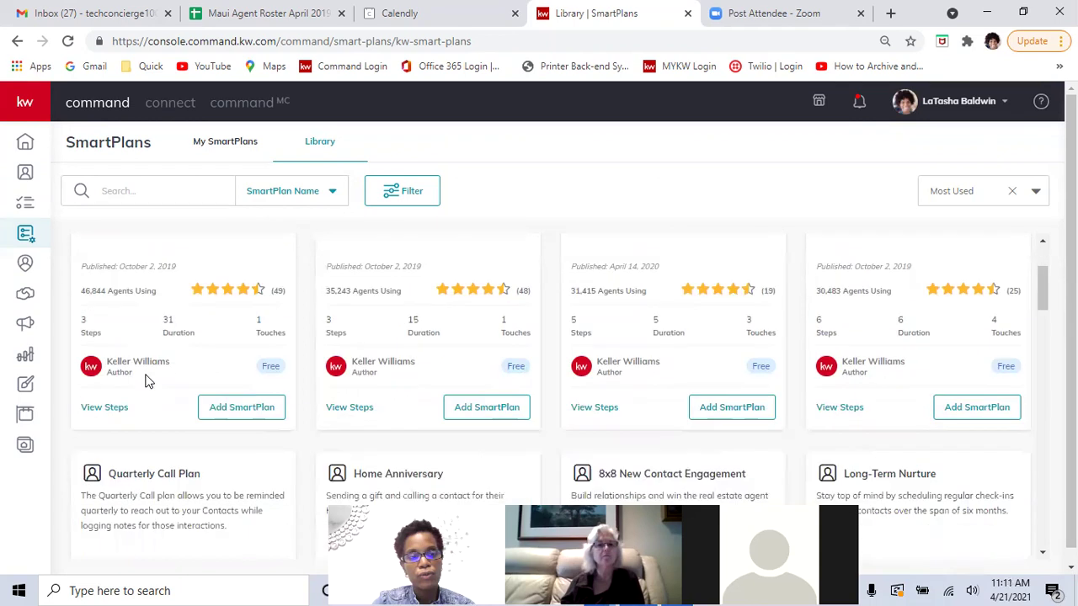
left_click(108, 393)
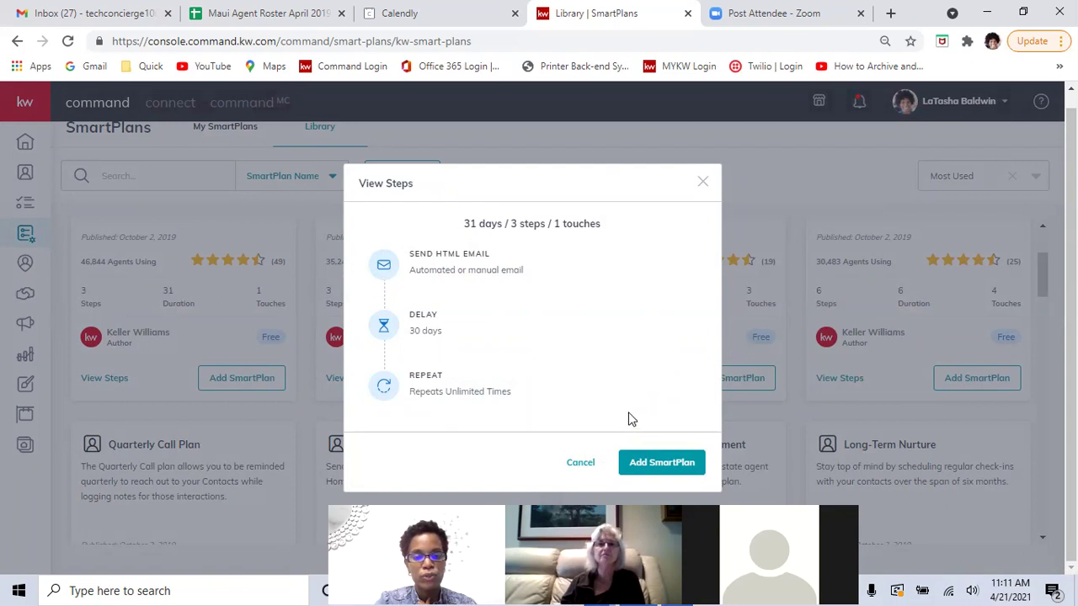
left_click(702, 182)
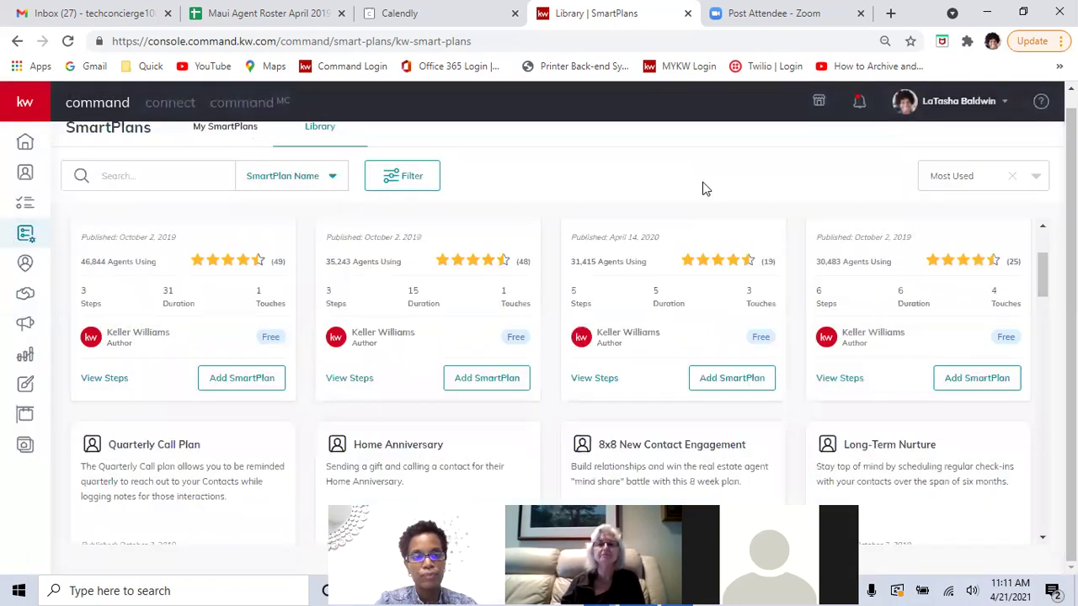
- Bring up the form for adding Monthly Neighborhood Nurture to My SmartPlans and close it without downloading the plan
scroll(193, 345, "up", 2)
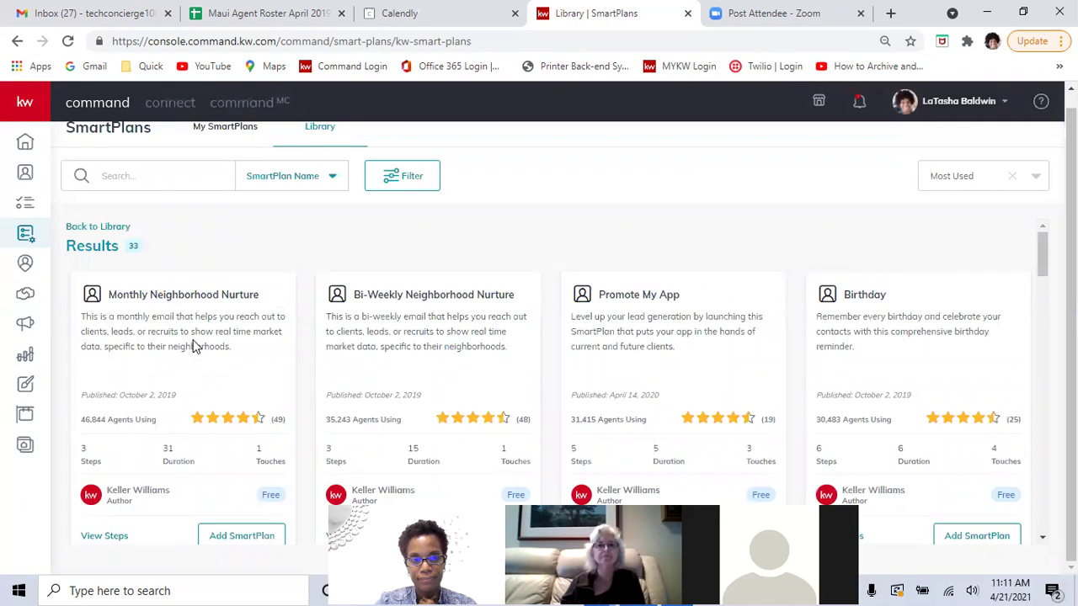
scroll(194, 346, "down", 2)
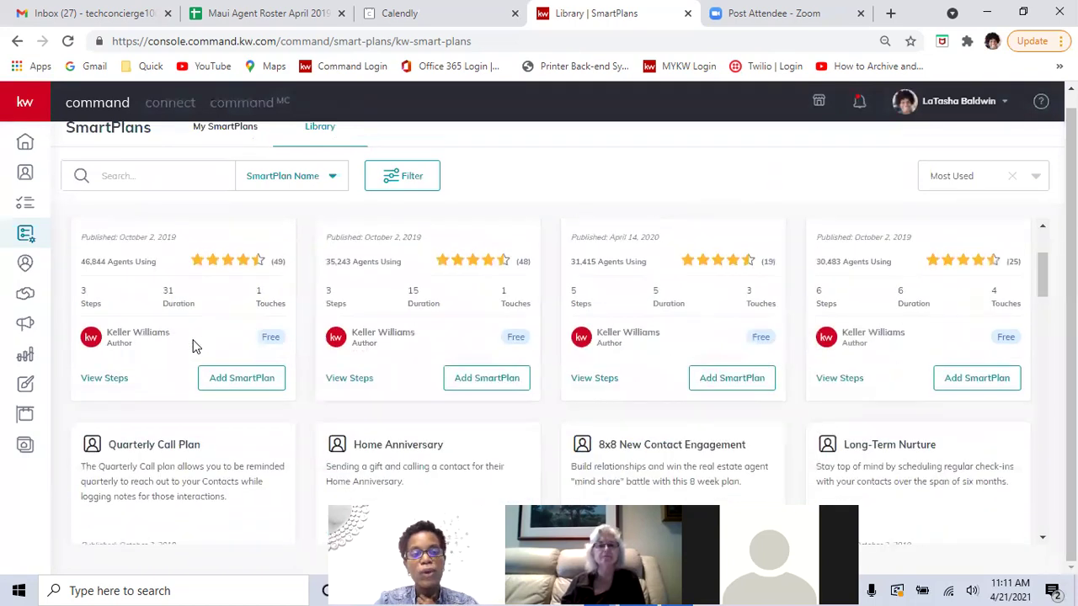
left_click(238, 385)
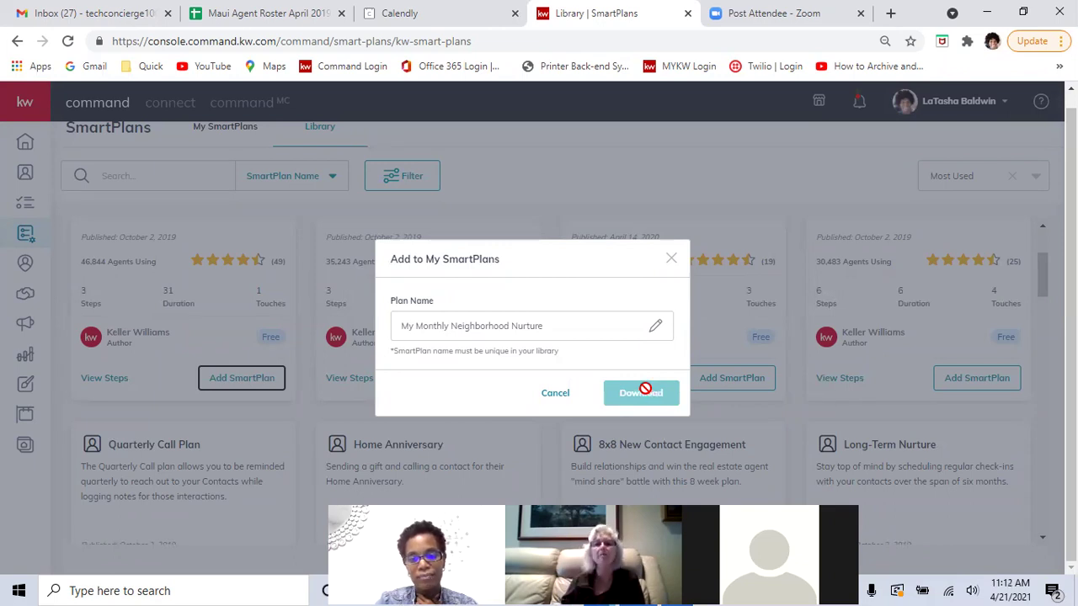
left_click(672, 259)
- Browse the most used SmartPlans, from the neighborhood and birthday plans down to the call, anniversary and nurture plans
scroll(396, 330, "up", 1)
scroll(395, 330, "up", 1)
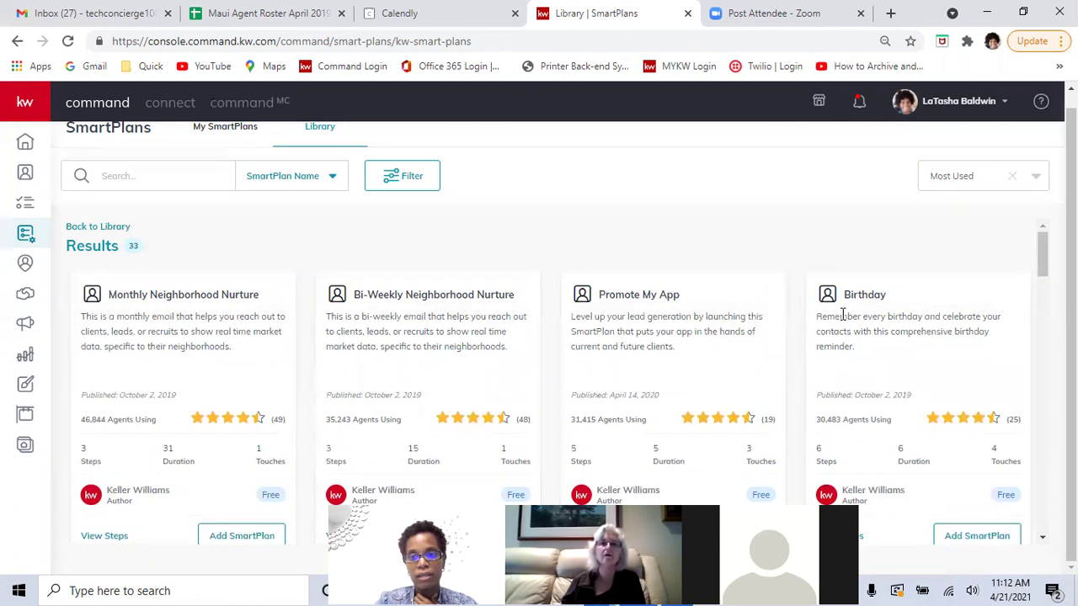
scroll(842, 313, "down", 1)
scroll(842, 314, "up", 1)
scroll(841, 314, "down", 3)
scroll(842, 314, "down", 1)
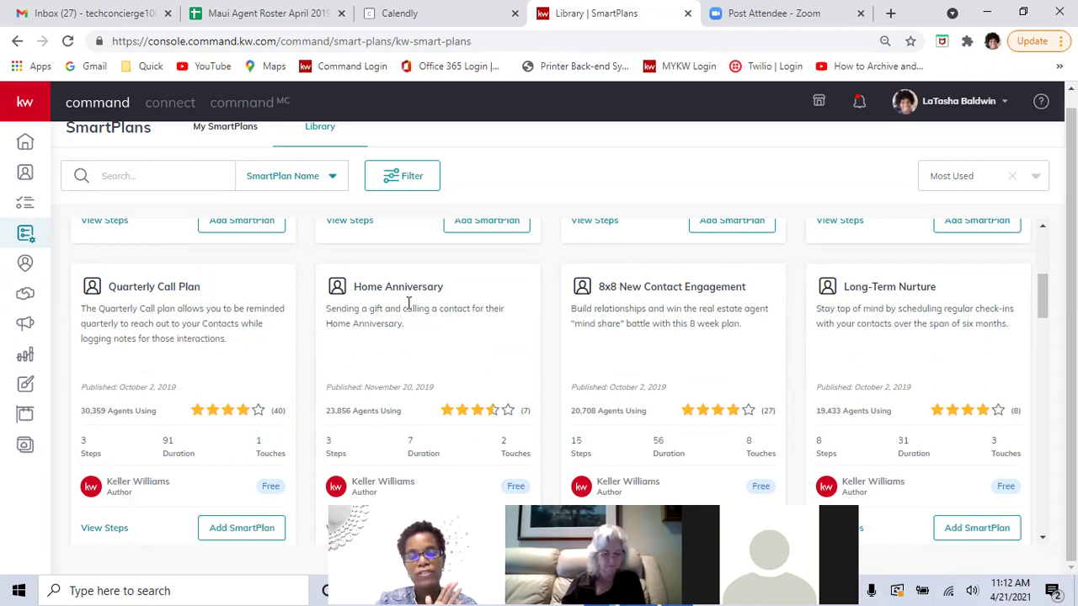
scroll(408, 303, "up", 2)
scroll(408, 303, "up", 1)
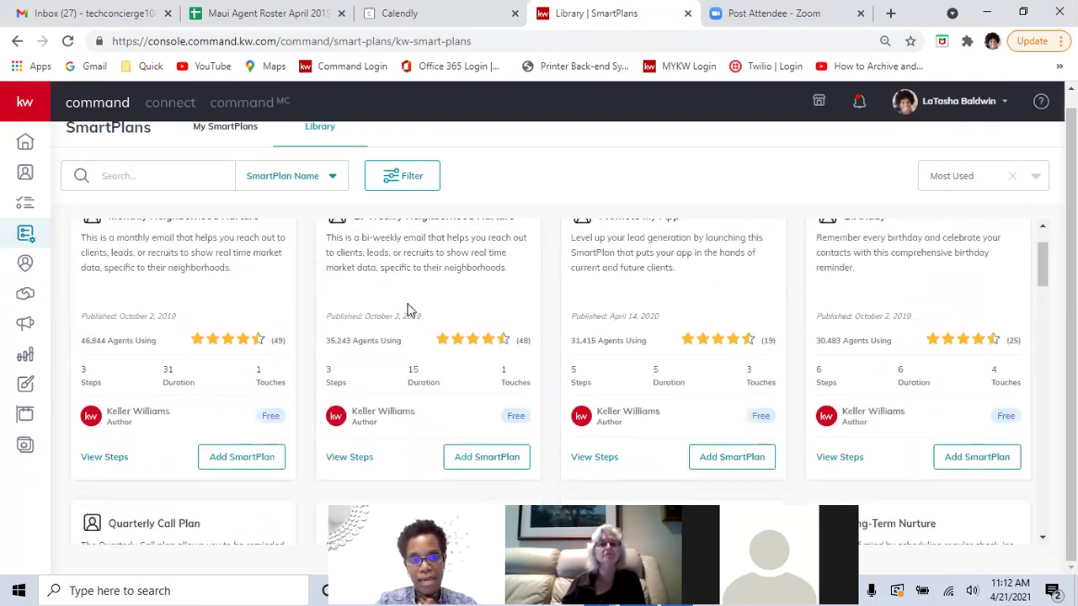
scroll(409, 310, "up", 1)
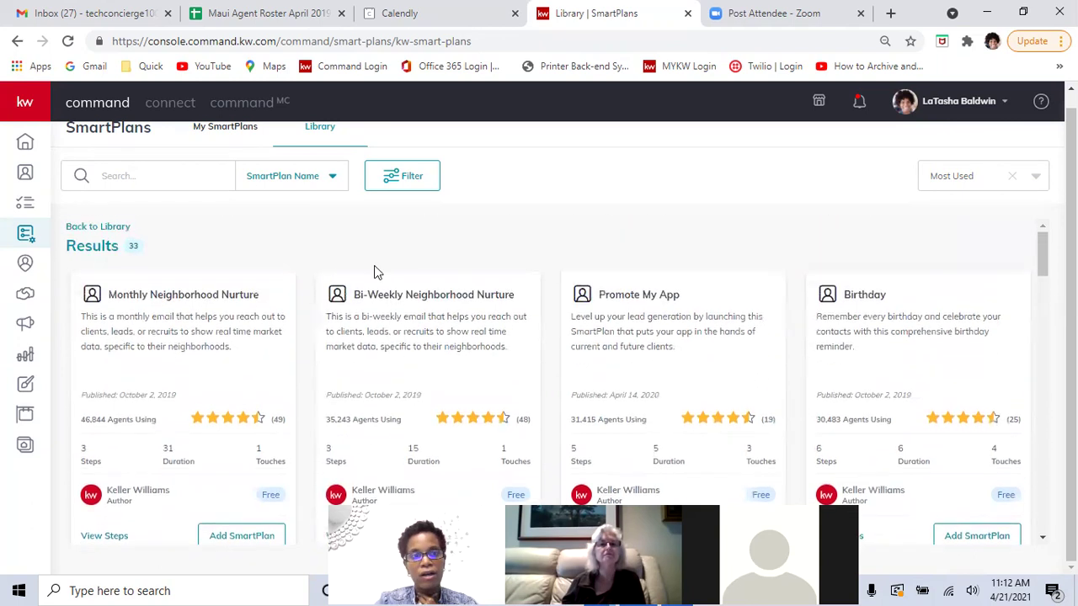
- Check the people plans in My SmartPlans, return to the library, and look over its view categories and Top Rated and What's New sections
left_click(214, 136)
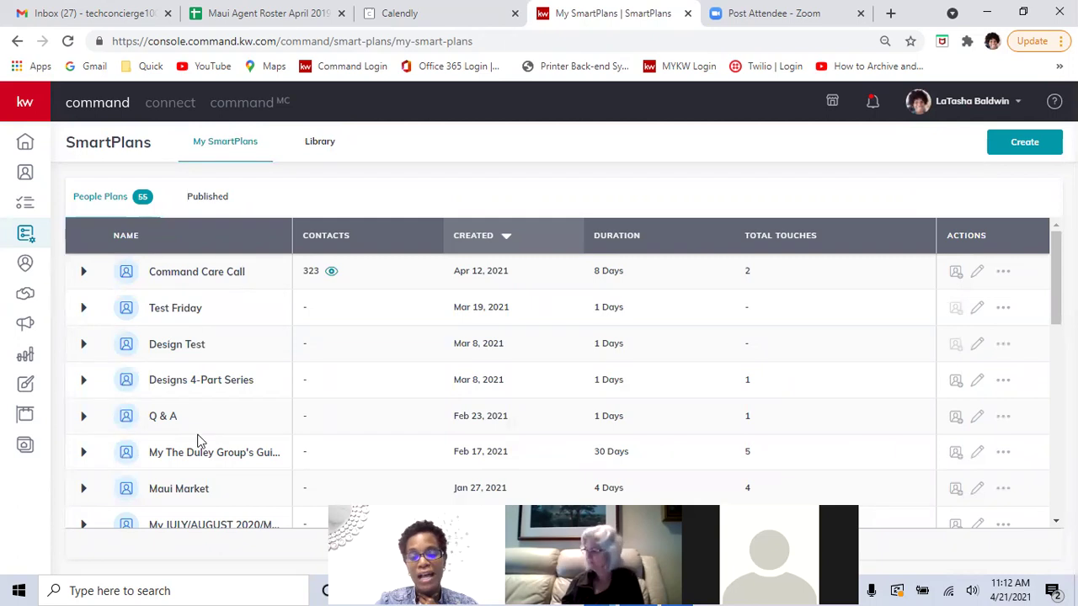
left_click(323, 143)
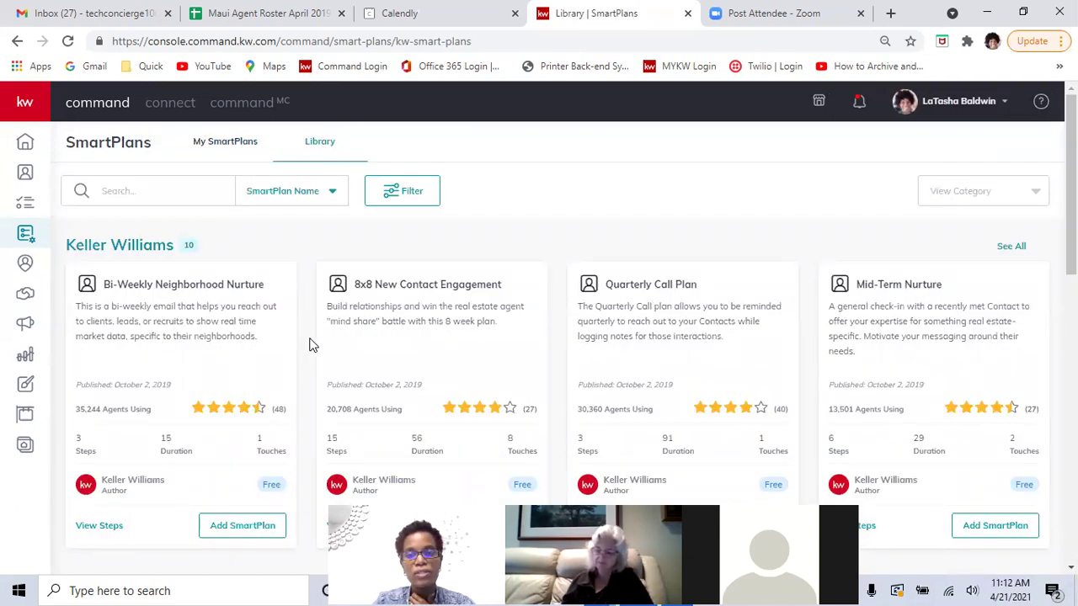
left_click(1033, 197)
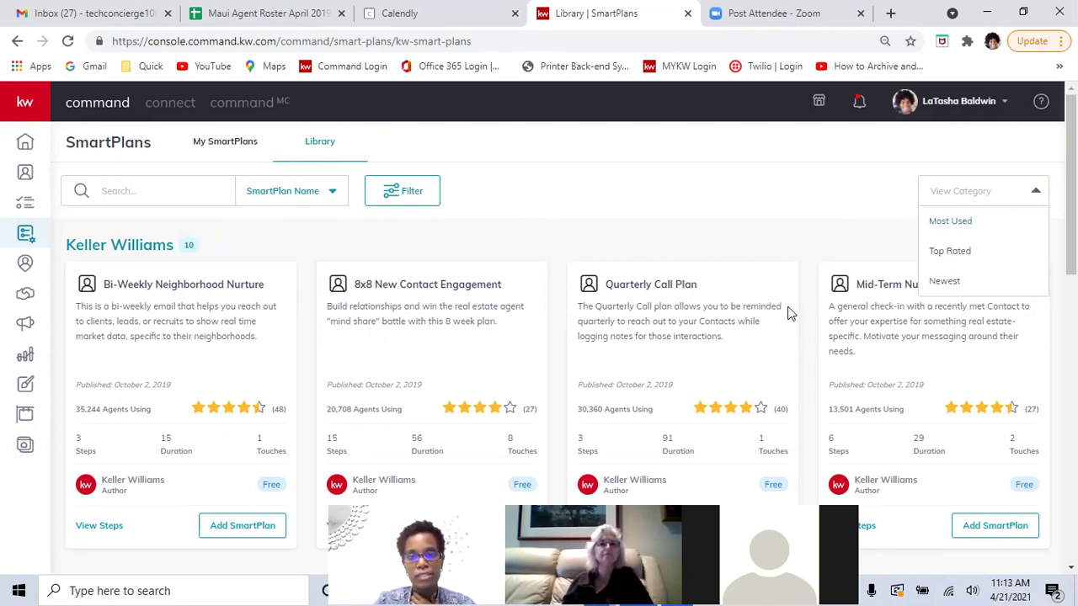
left_click(705, 220)
scroll(666, 243, "down", 1)
scroll(666, 245, "up", 1)
scroll(666, 245, "down", 6)
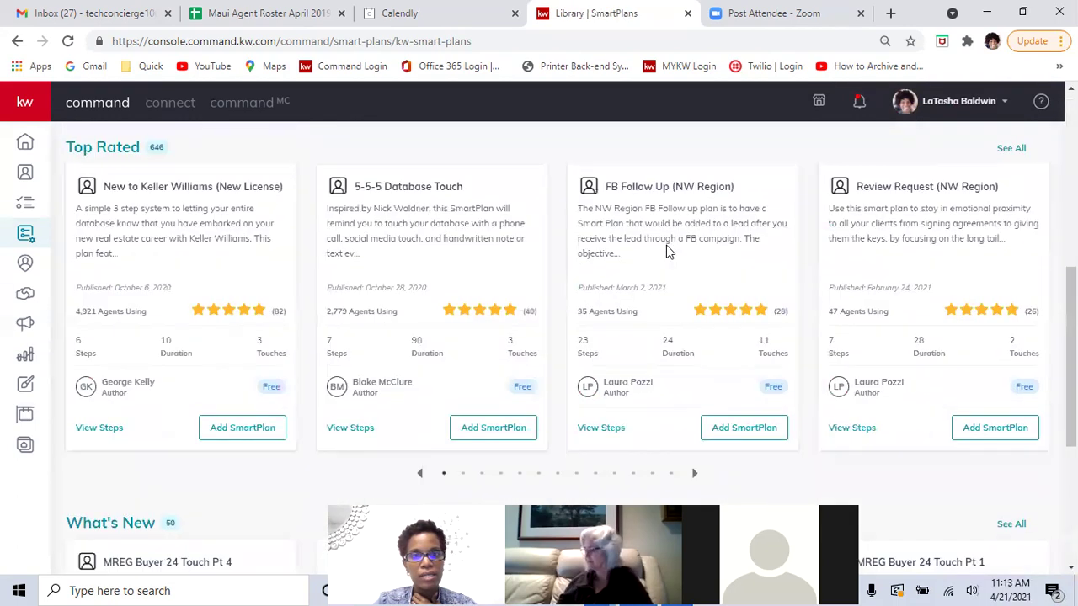
scroll(666, 245, "up", 6)
- Display the library's Most Used plans again and glance over the results
left_click(1035, 191)
left_click(987, 234)
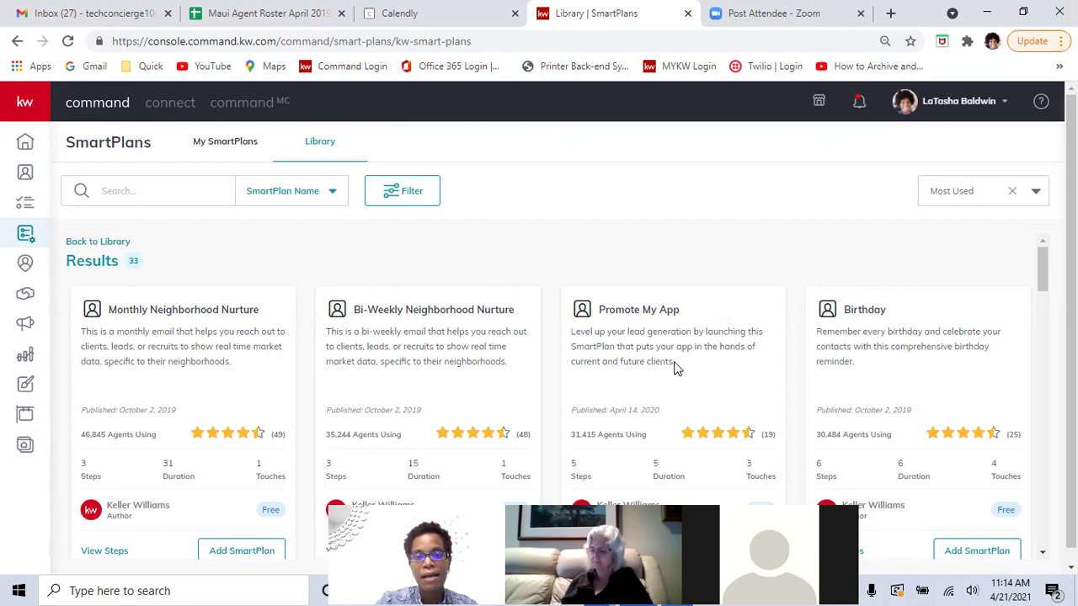
scroll(647, 360, "down", 2)
scroll(647, 363, "up", 2)
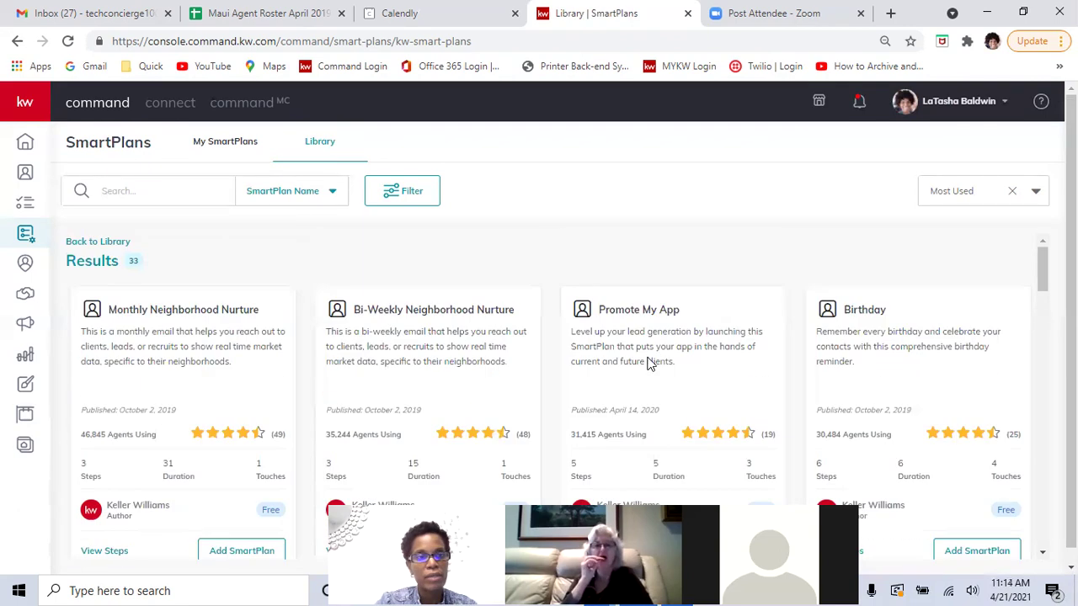
- Return to My SmartPlans and examine the people plans' names, contacts, durations and total touches throughout the list
left_click(206, 143)
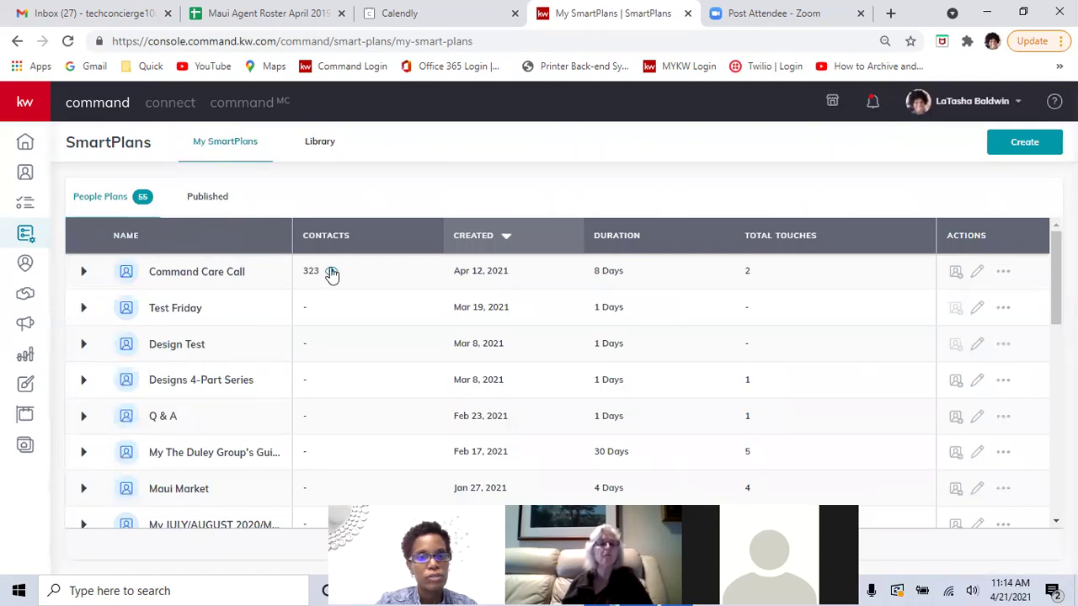
scroll(207, 306, "down", 3)
scroll(210, 307, "down", 2)
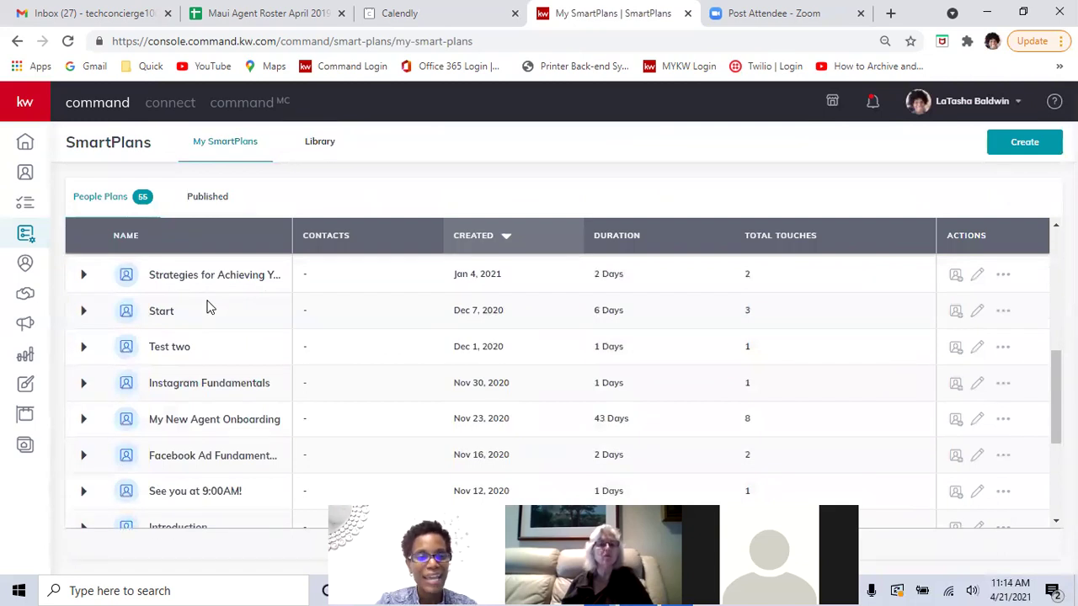
scroll(210, 308, "down", 1)
scroll(210, 307, "up", 5)
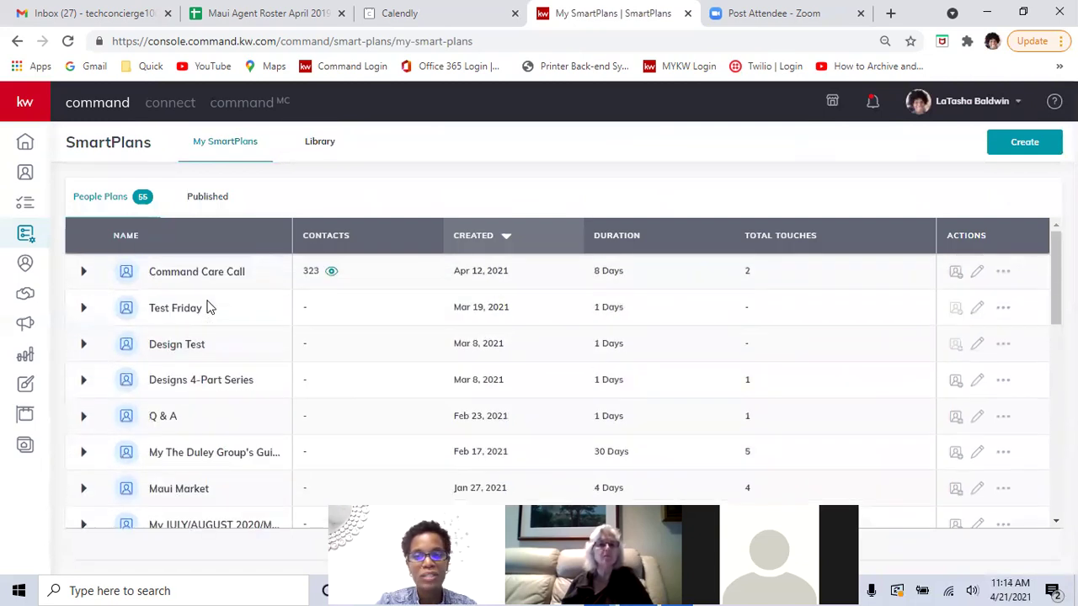
scroll(210, 308, "down", 2)
scroll(209, 307, "down", 3)
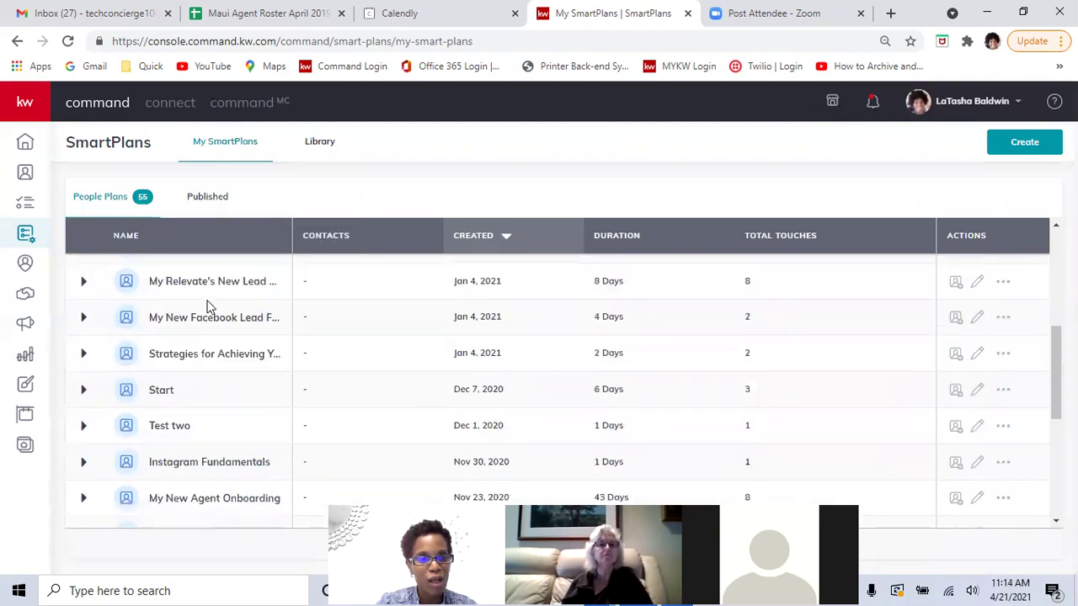
scroll(210, 307, "down", 4)
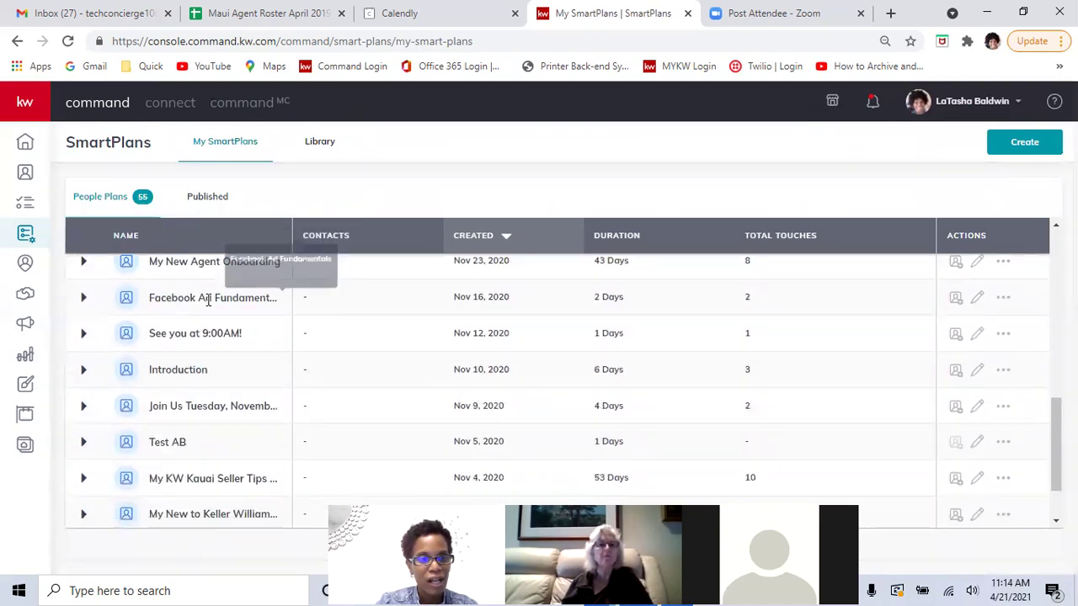
scroll(210, 308, "down", 2)
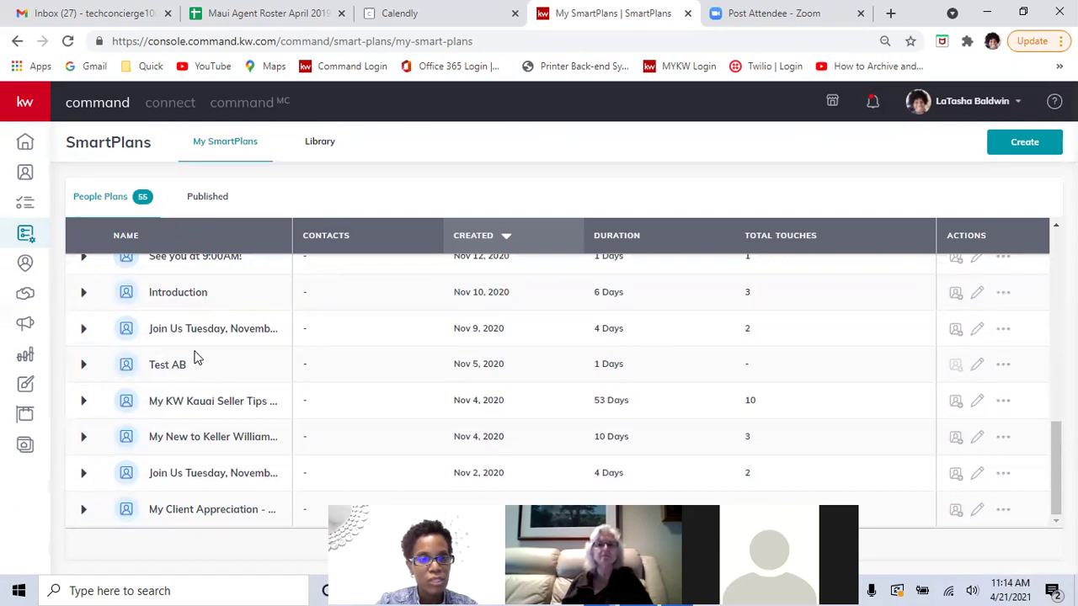
scroll(196, 371, "up", 3)
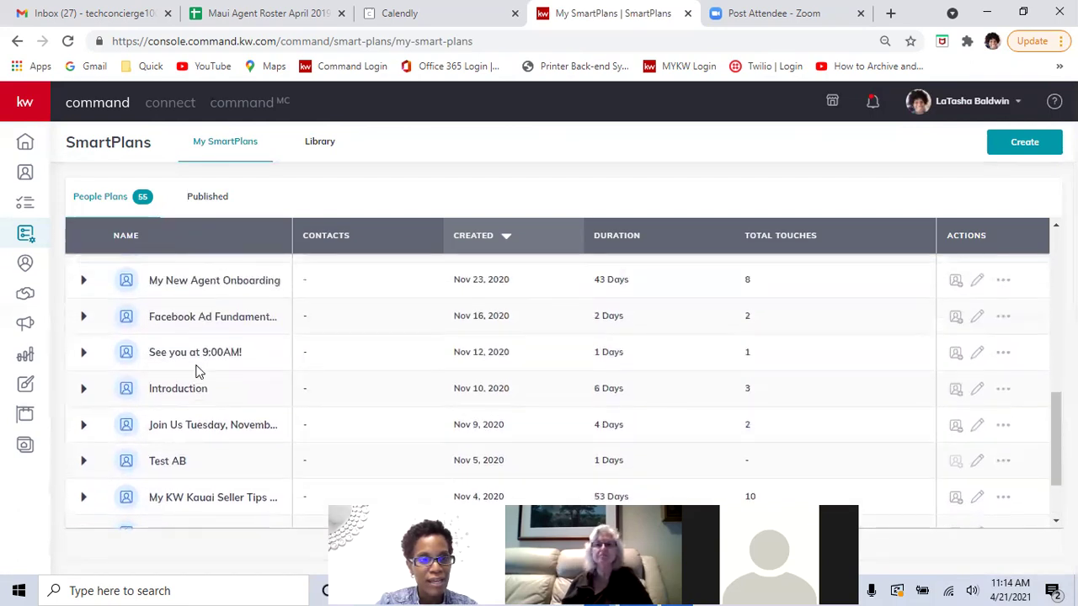
scroll(196, 371, "up", 4)
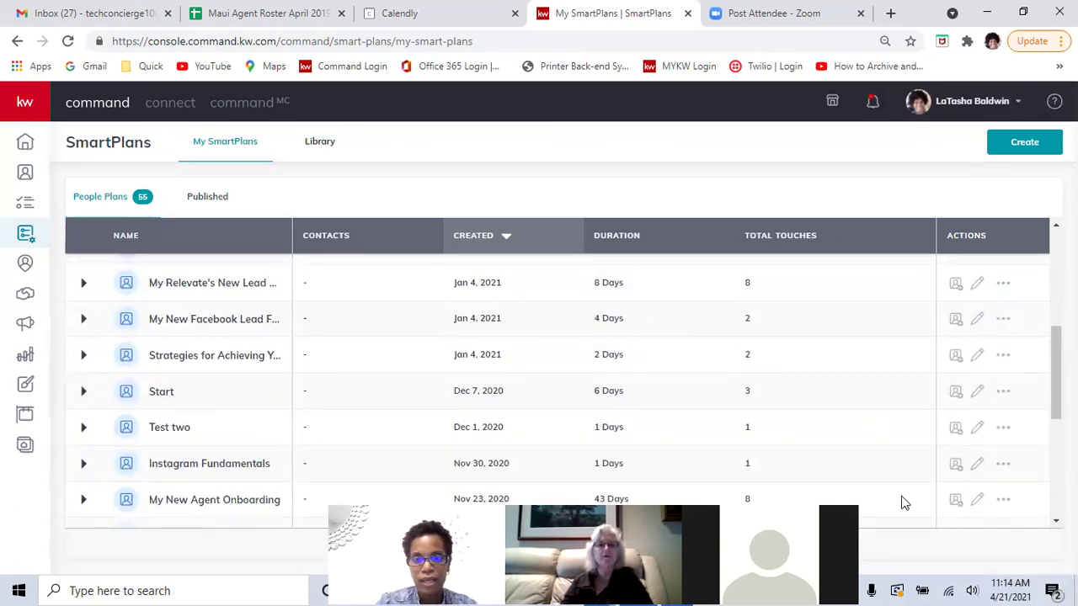
- Show the second page of people plans in My SmartPlans and look through the plans from October and September 2020
left_click(616, 544)
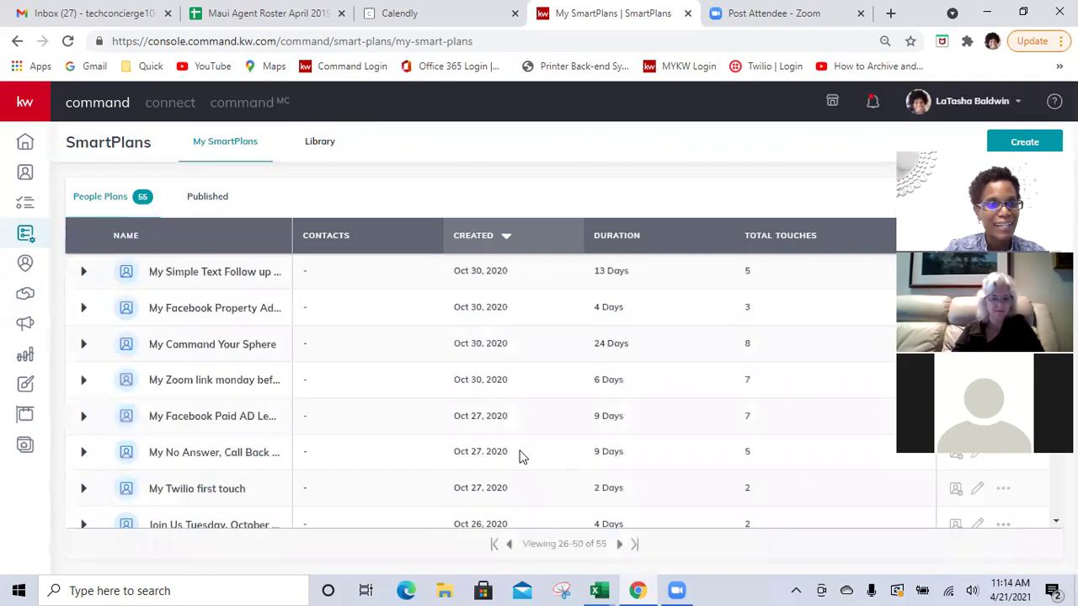
scroll(519, 456, "down", 1)
scroll(519, 456, "down", 3)
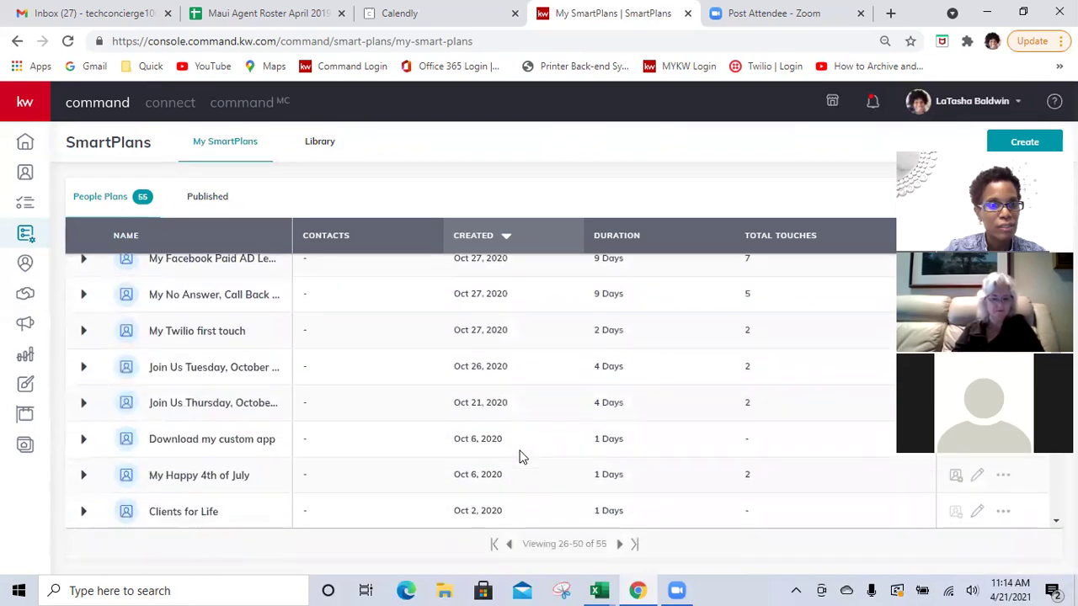
scroll(520, 456, "down", 2)
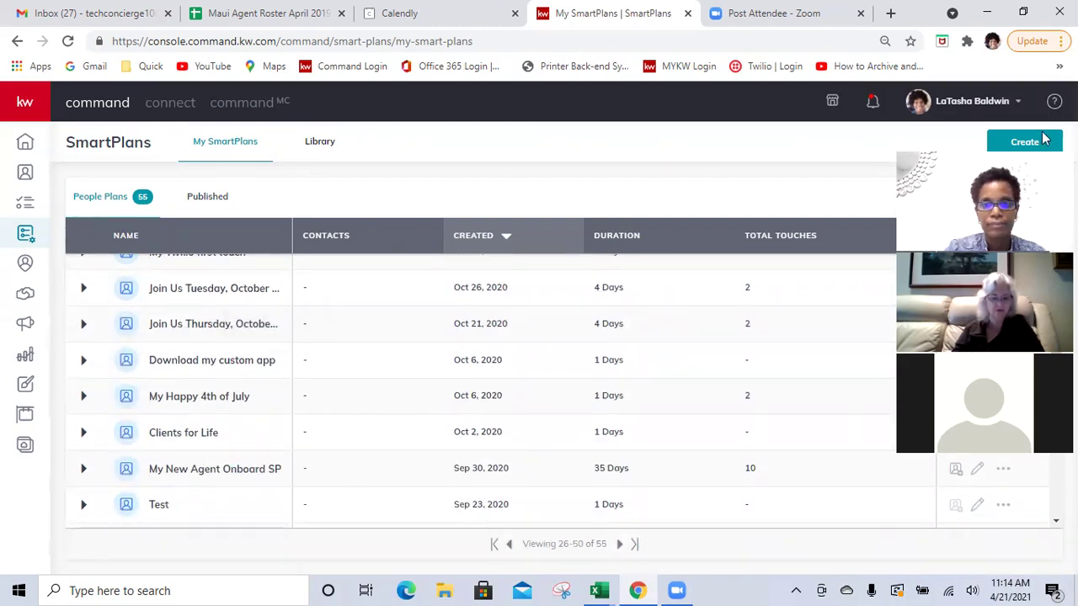
- View the Download my custom app and Test Friday plans in the SmartPlan editor, returning to the people plans after each
left_click(979, 364)
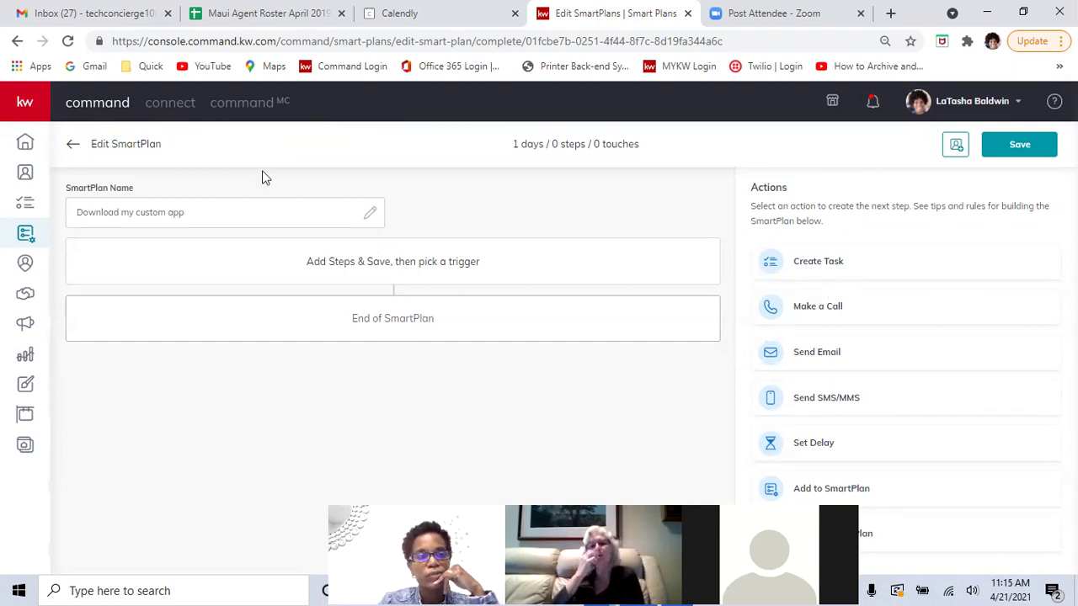
left_click(74, 146)
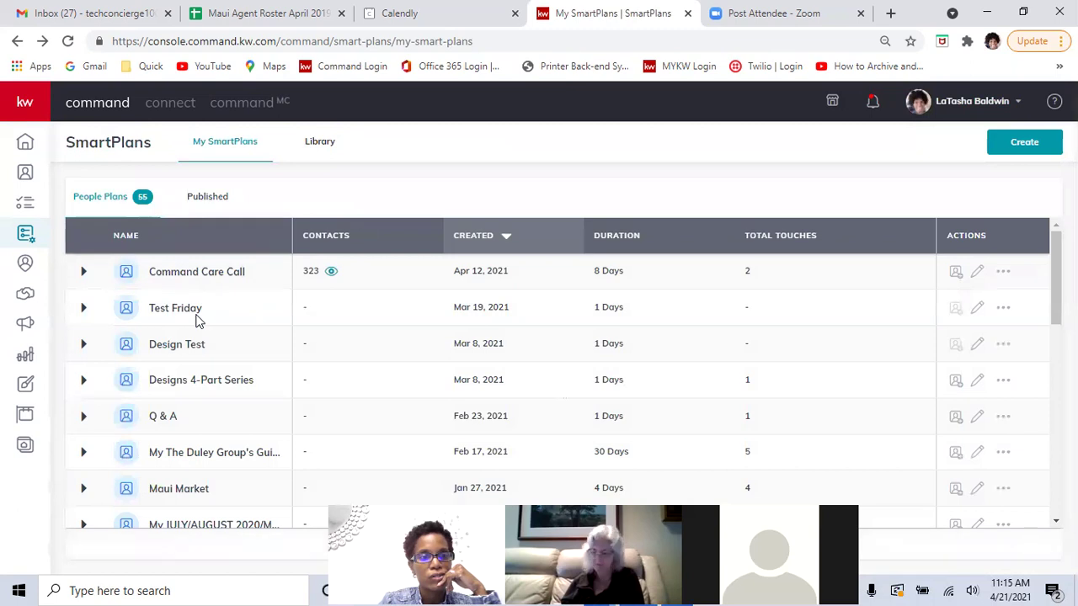
scroll(195, 320, "down", 3)
scroll(194, 320, "up", 3)
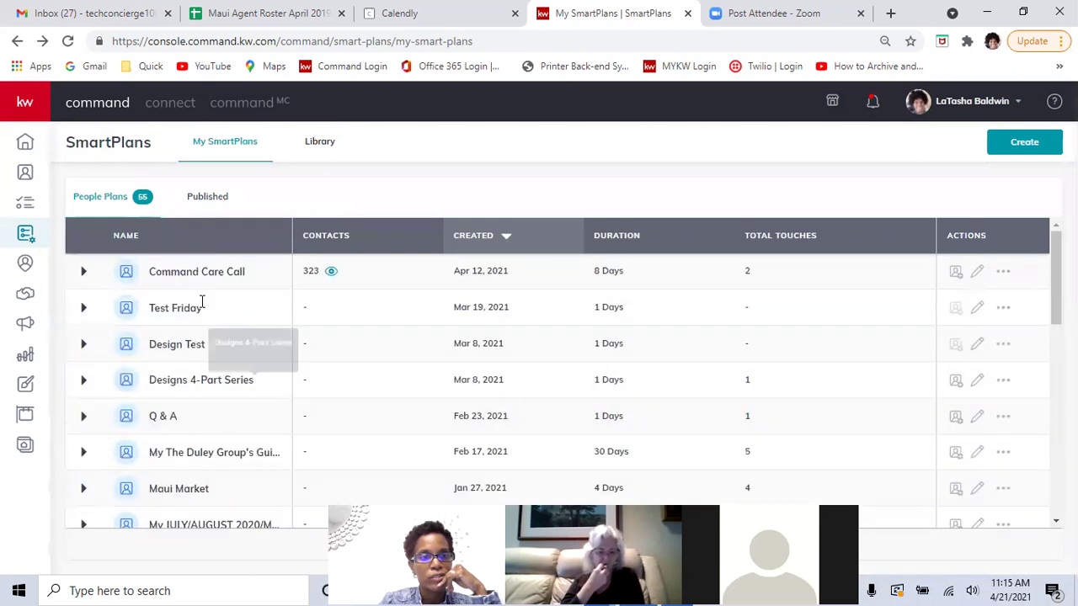
left_click(977, 310)
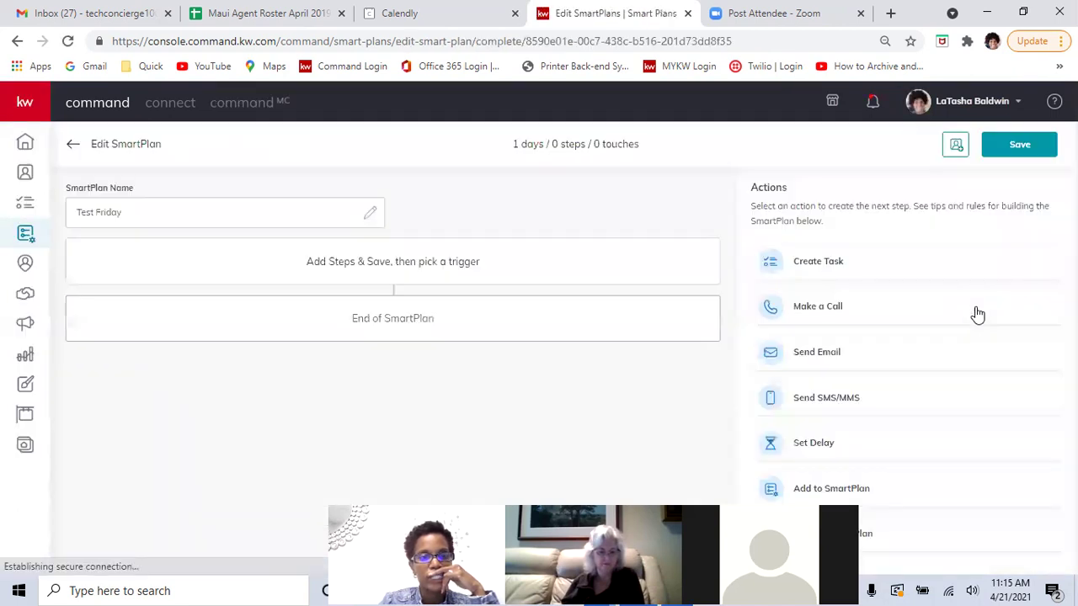
left_click(73, 146)
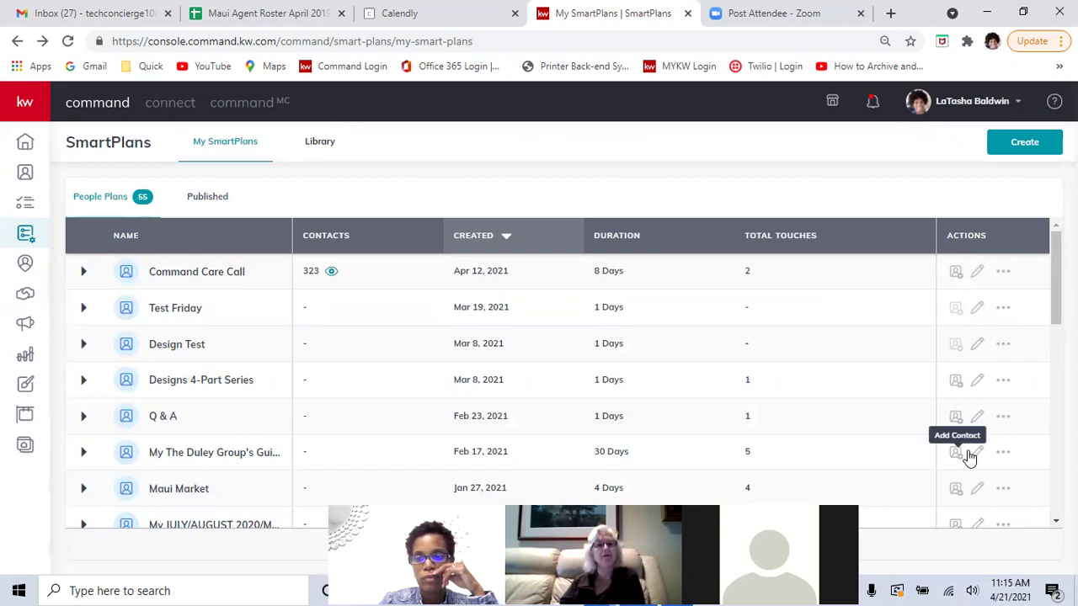
- Open The Duley Group's Guide to Loving Clients plan for editing and examine its trigger, first task and the delay that follows
left_click(975, 452)
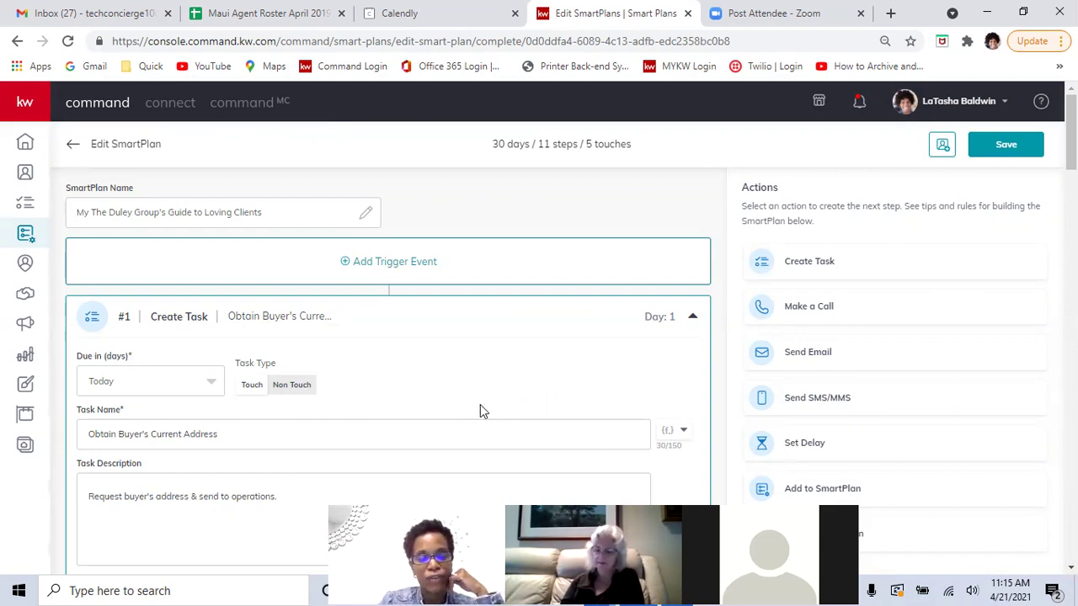
scroll(475, 409, "down", 1)
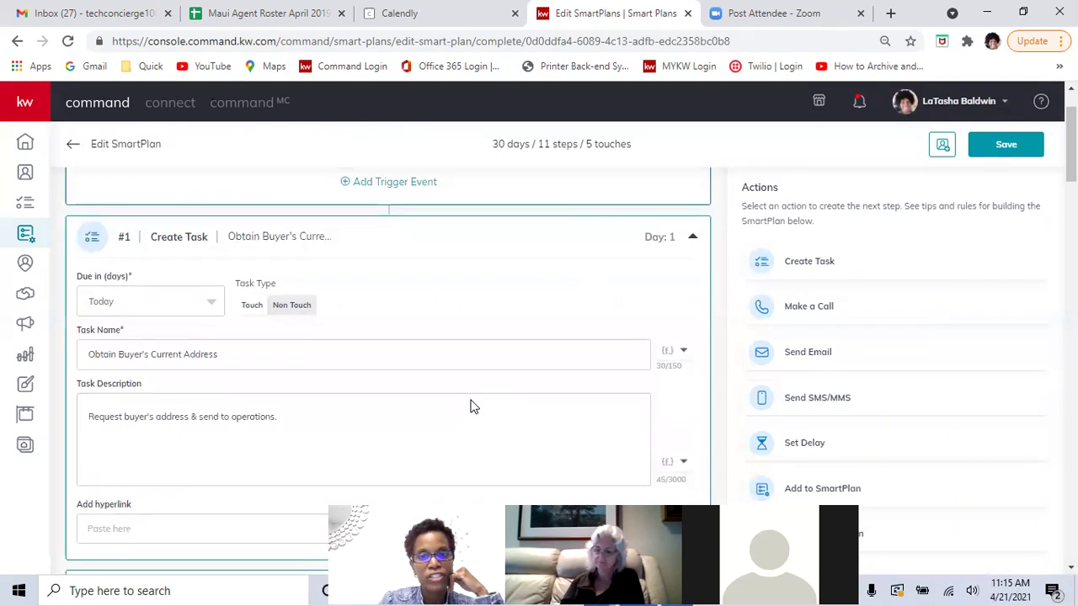
scroll(471, 407, "down", 1)
scroll(471, 407, "up", 2)
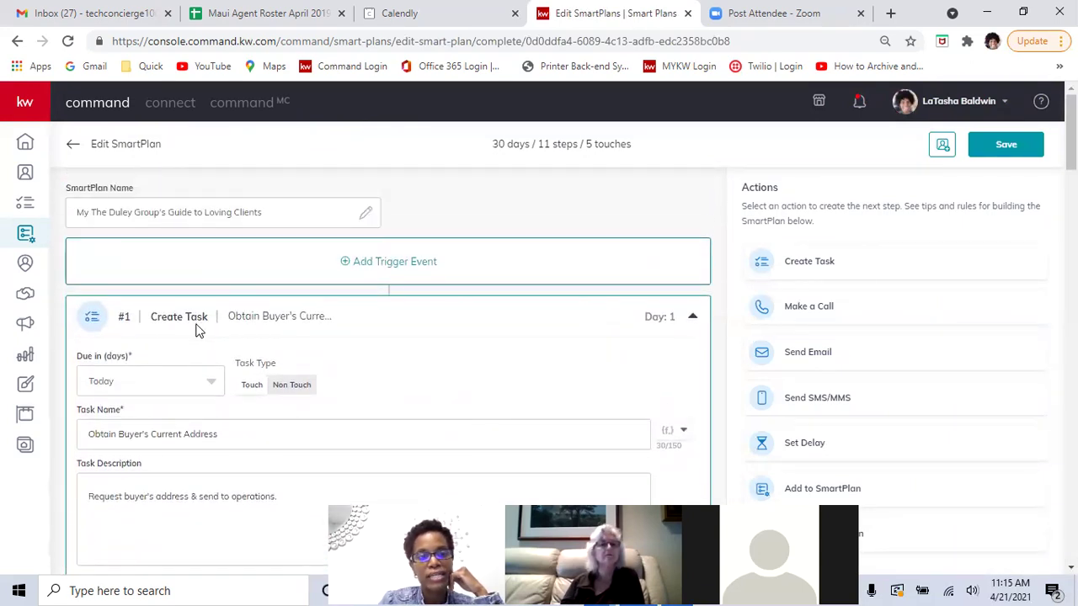
scroll(192, 330, "down", 5)
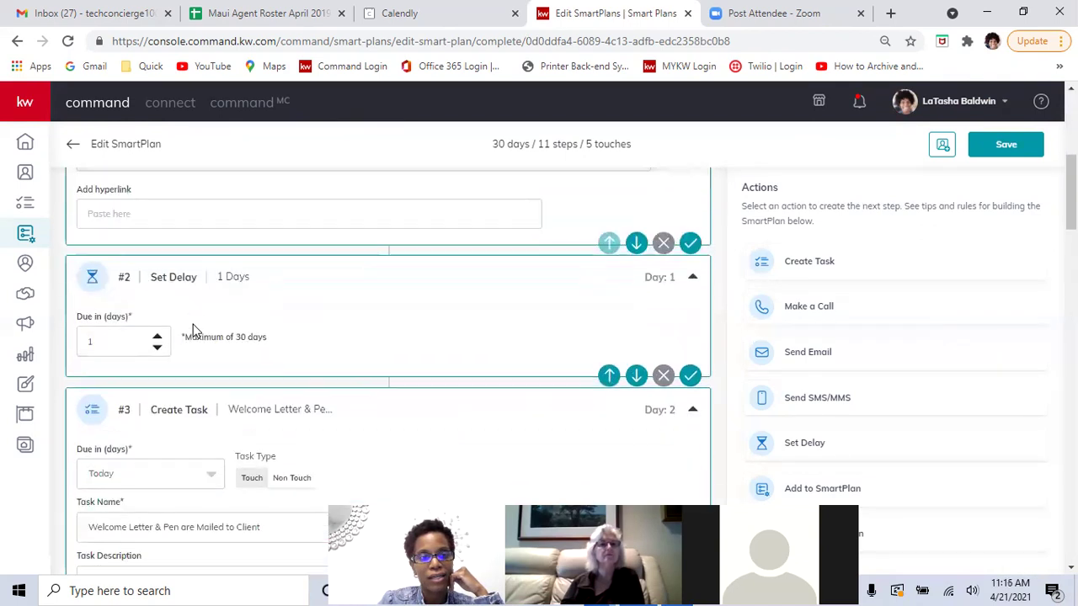
scroll(192, 306, "up", 5)
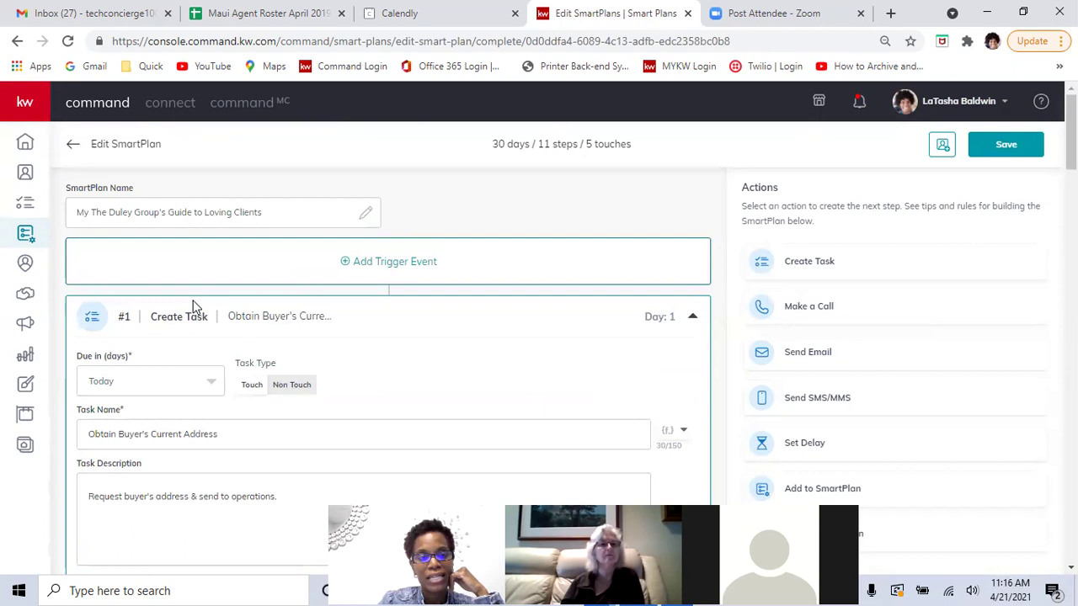
scroll(192, 306, "down", 2)
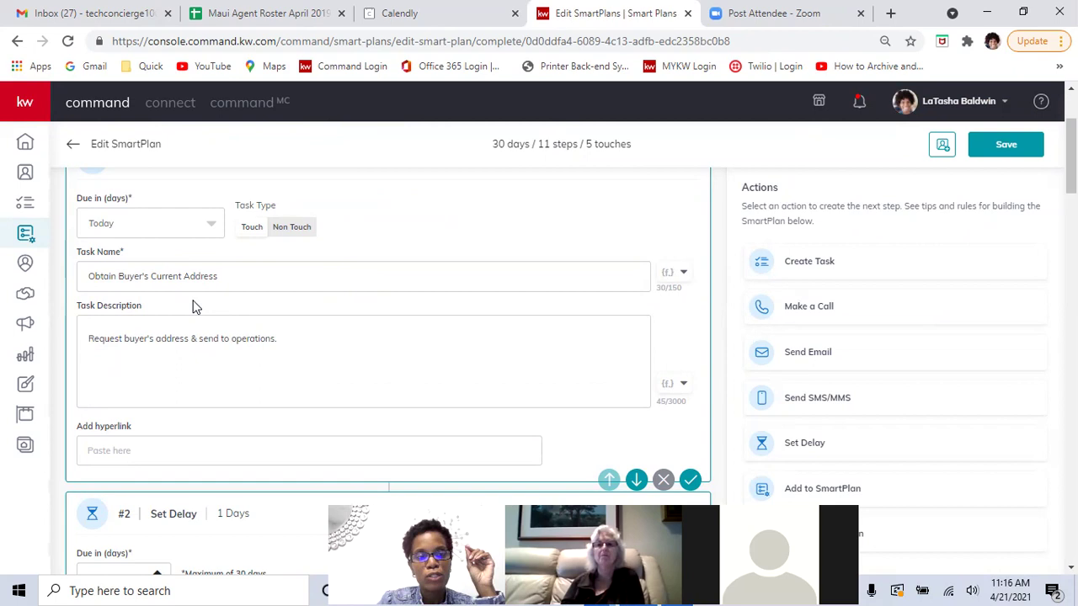
scroll(192, 308, "down", 2)
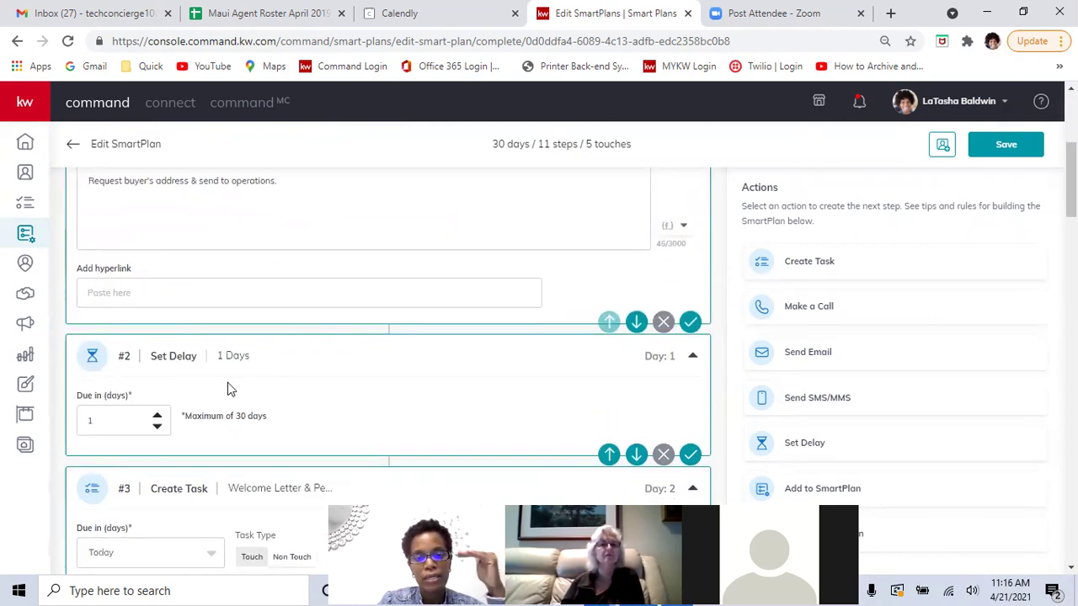
scroll(233, 317, "up", 4)
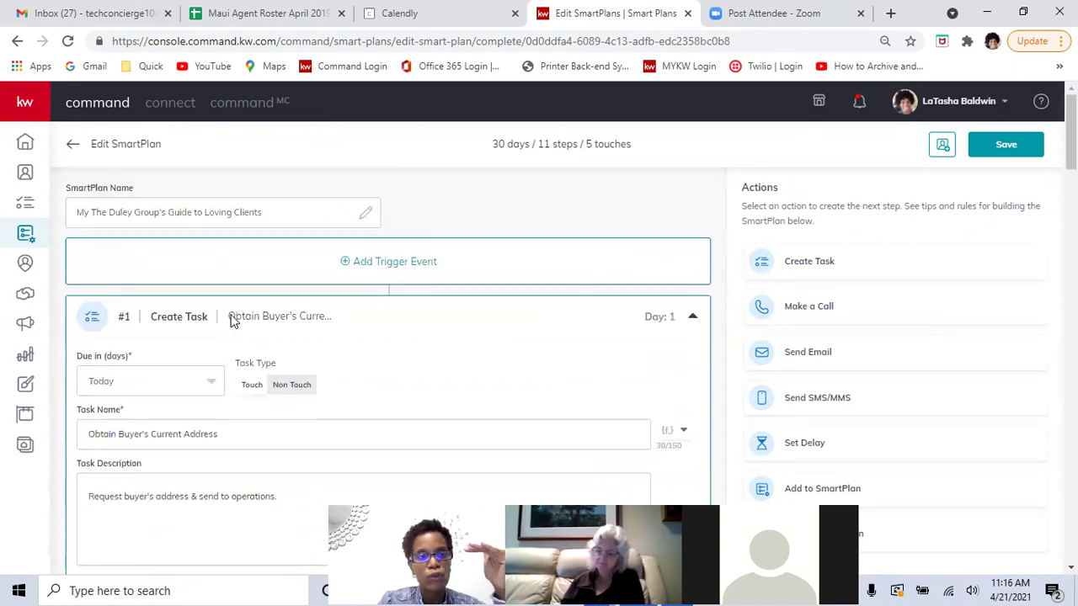
scroll(229, 341, "down", 4)
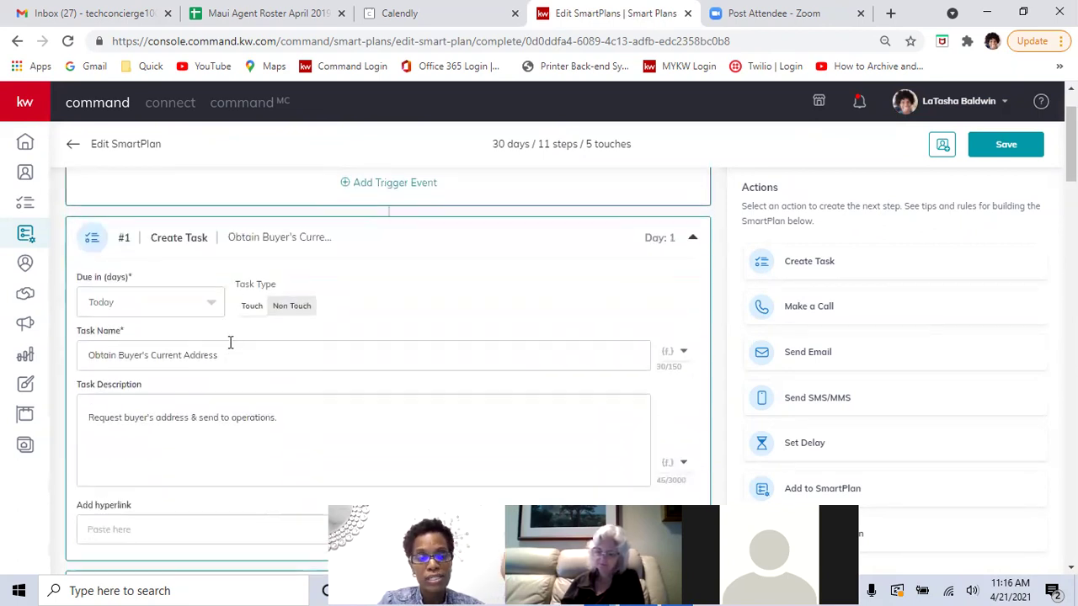
scroll(210, 392, "down", 2)
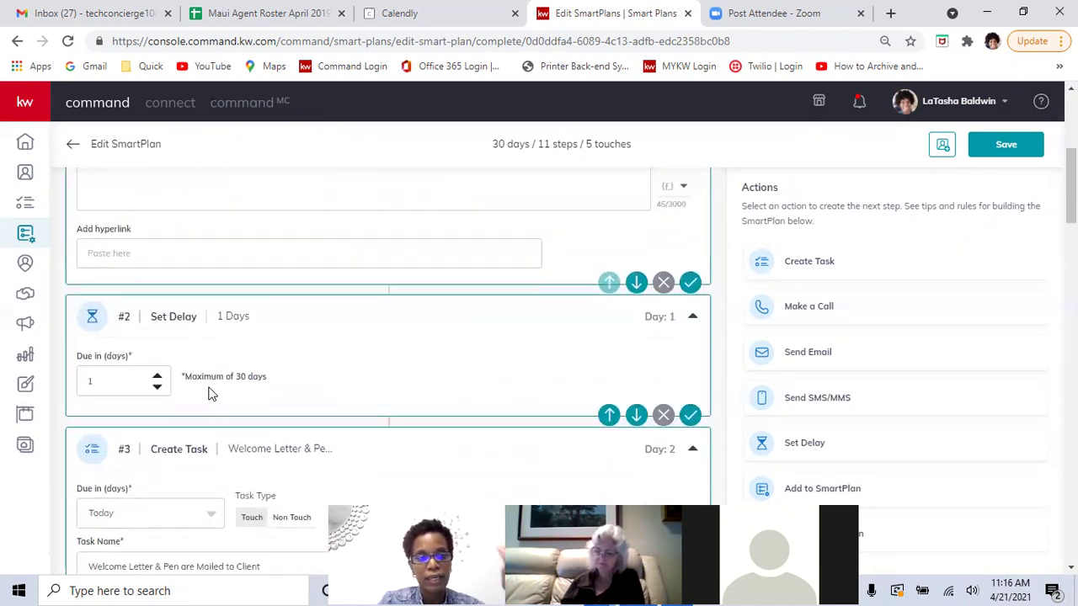
- Examine the plan's remaining delays and tasks, from the welcome letter through the moving boxes and yard sign to the closing gift
scroll(210, 391, "down", 5)
scroll(210, 353, "up", 1)
scroll(211, 329, "down", 2)
scroll(210, 329, "down", 6)
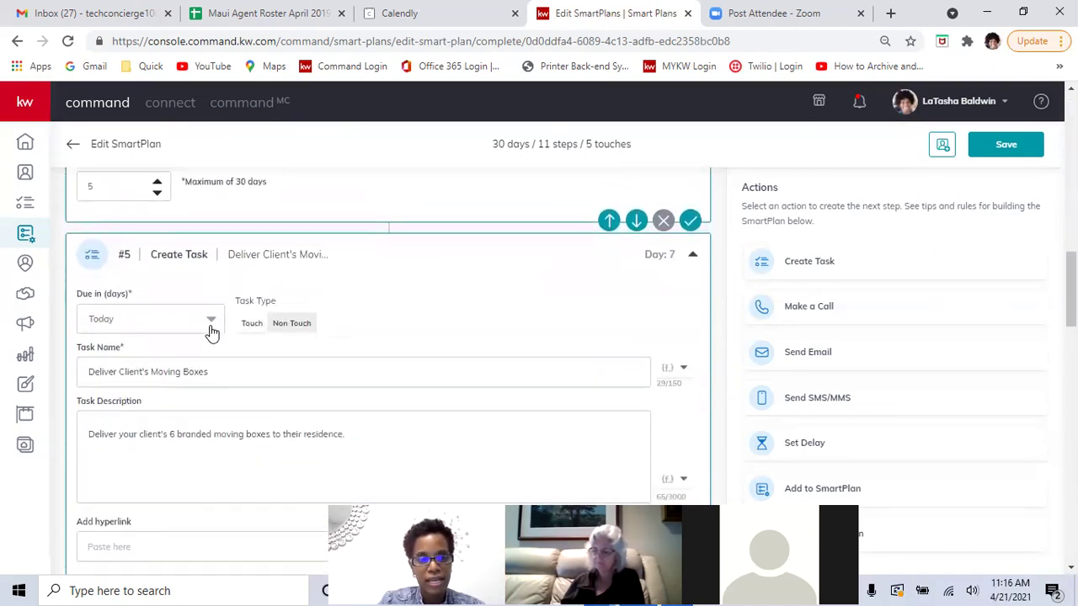
scroll(211, 308, "down", 4)
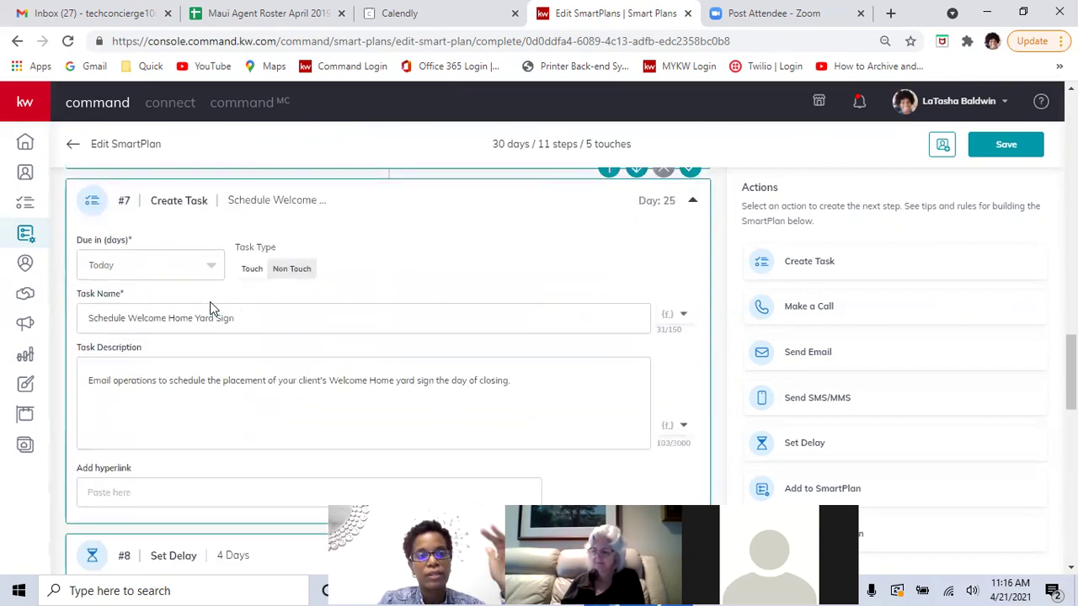
scroll(212, 309, "down", 3)
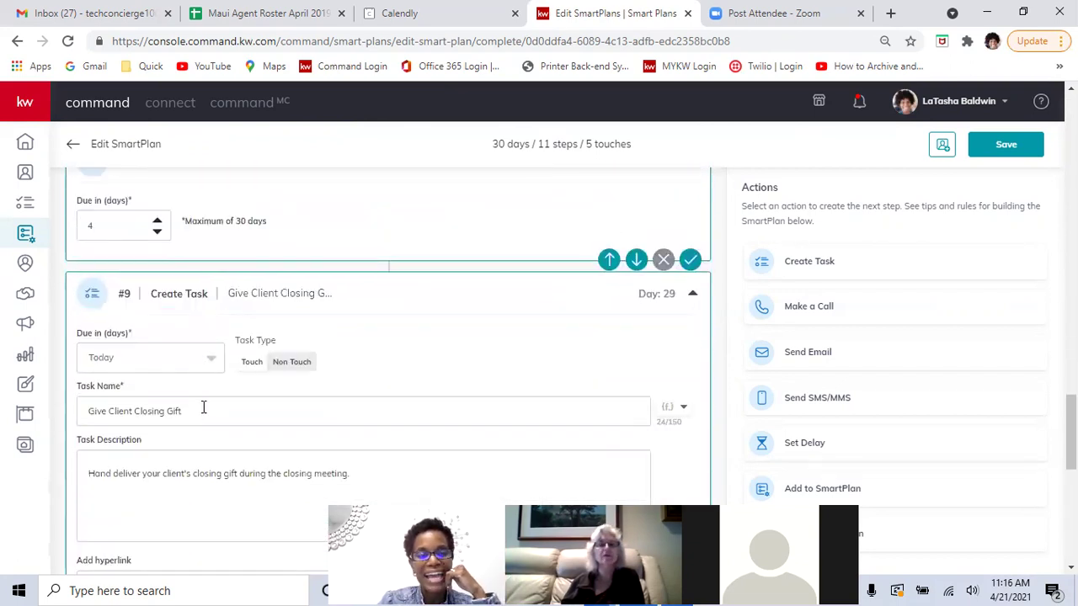
scroll(202, 405, "down", 1)
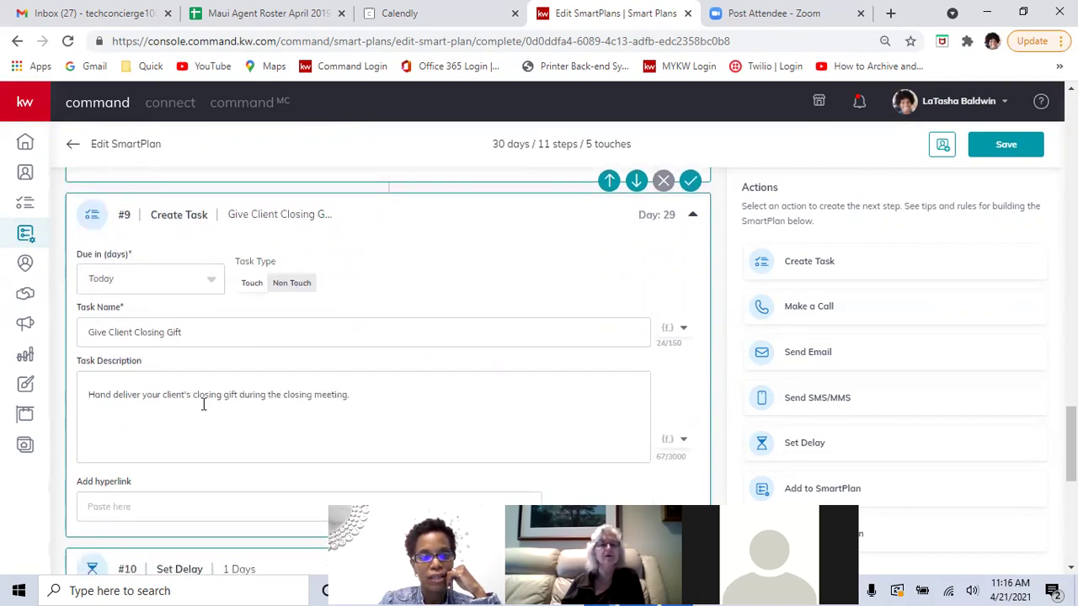
- Append a space and the contact.first.name variable to the task name of step 9, Give Client Closing Gift
left_click(219, 334)
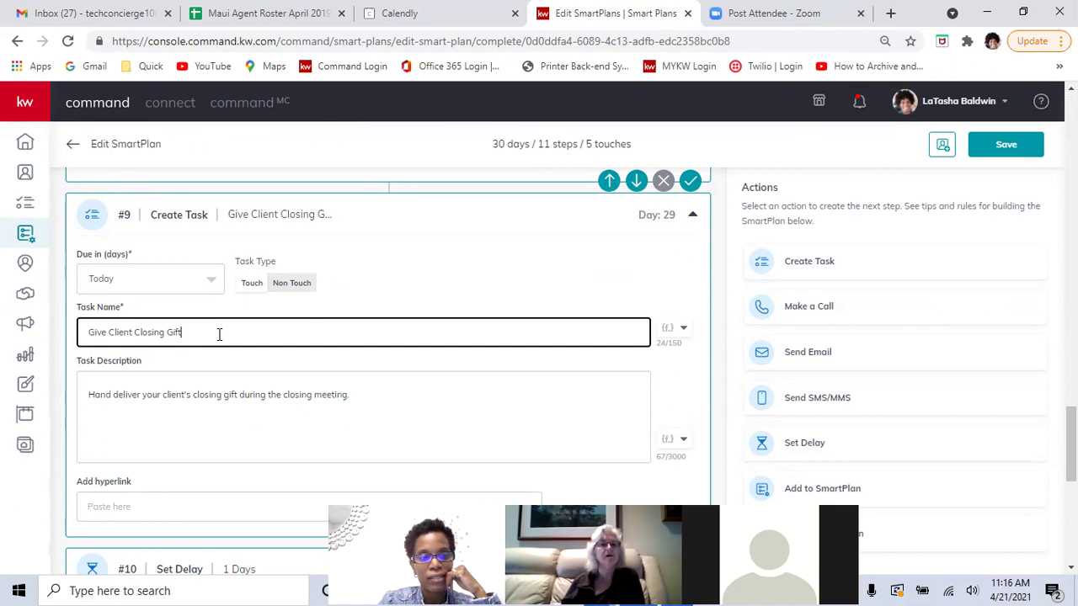
left_click(194, 399)
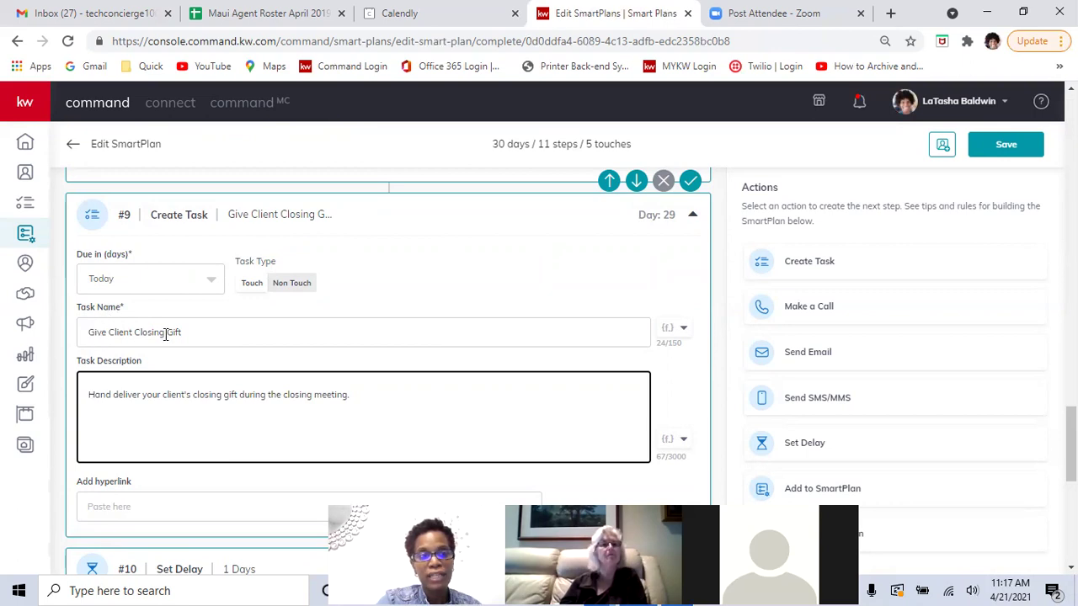
left_click(197, 331)
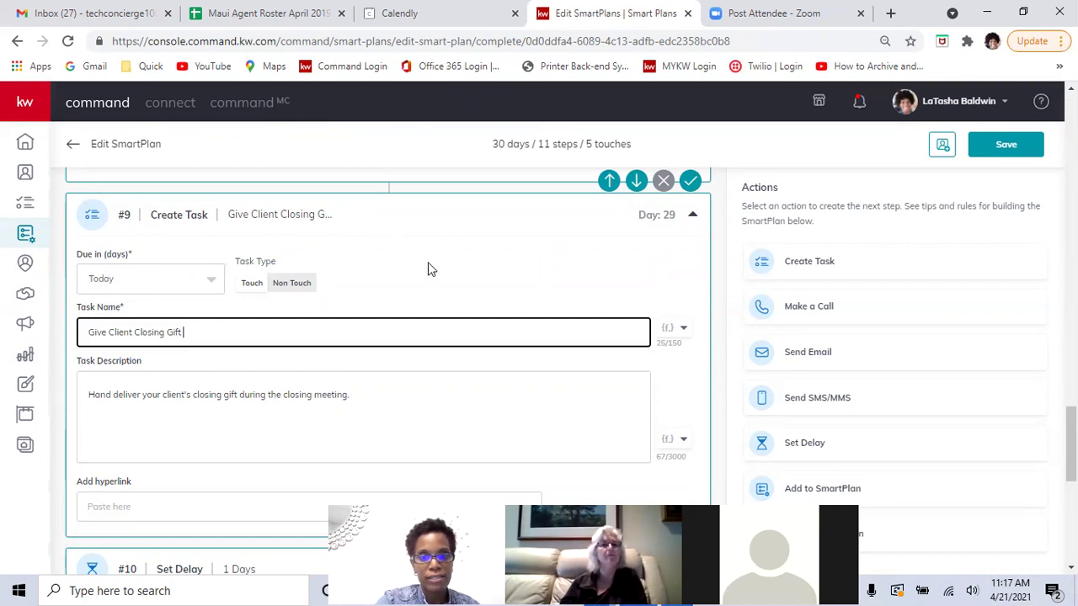
left_click(683, 331)
scroll(639, 355, "down", 3)
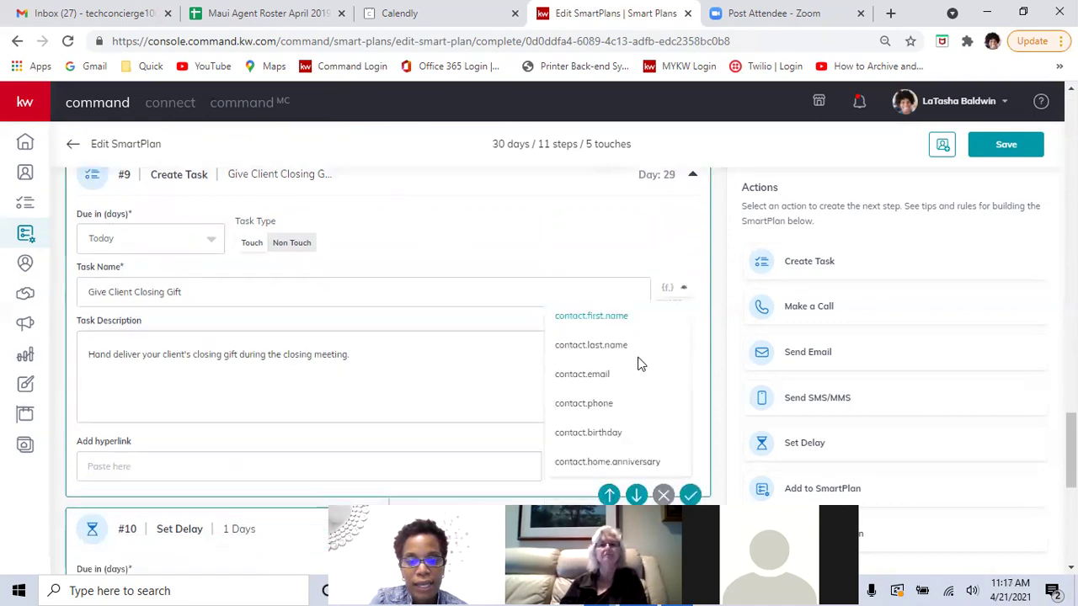
scroll(632, 348, "up", 2)
scroll(594, 288, "down", 1)
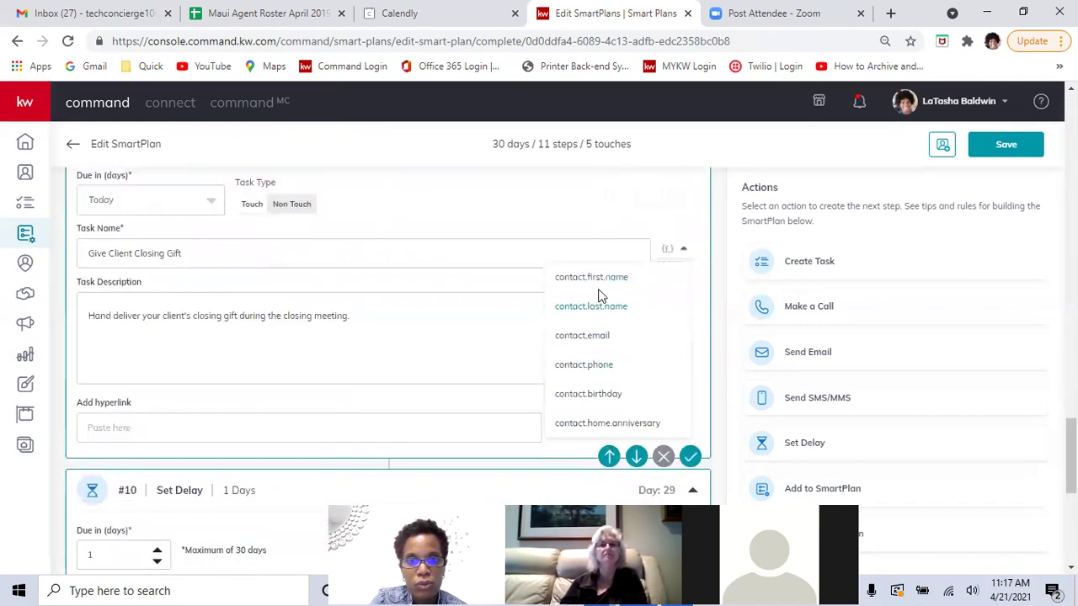
left_click(600, 280)
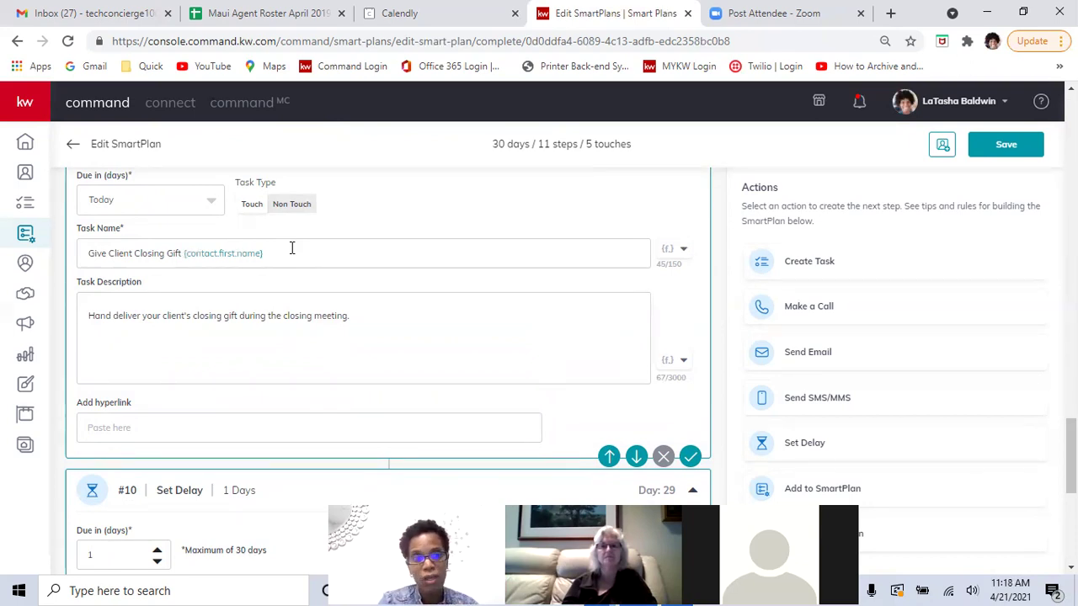
- Add the contact.phone variable after the first-name variable in the closing gift task's name
left_click(289, 253)
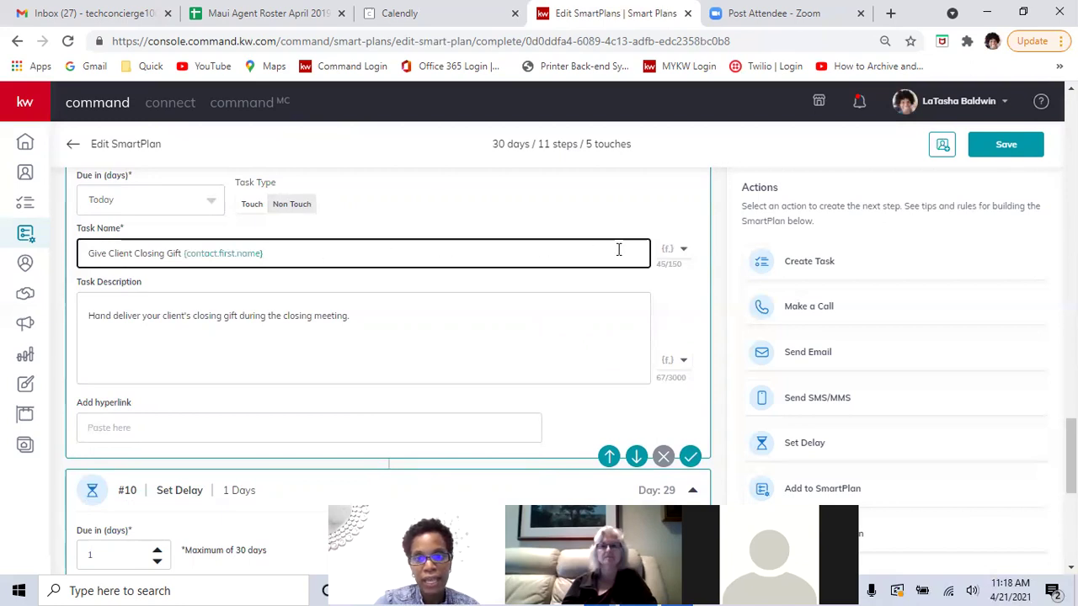
left_click(681, 251)
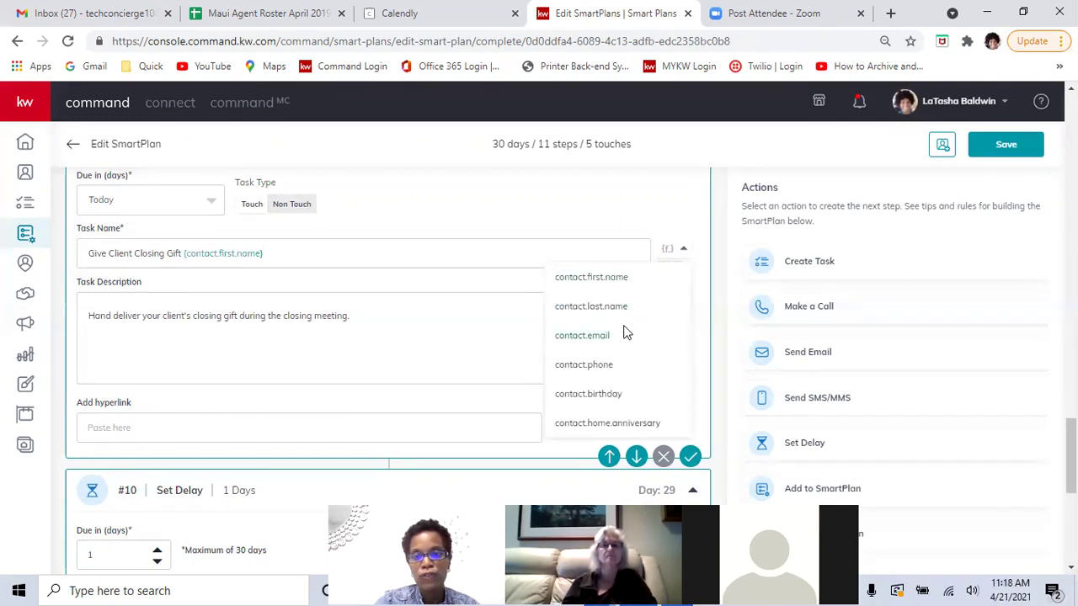
left_click(603, 363)
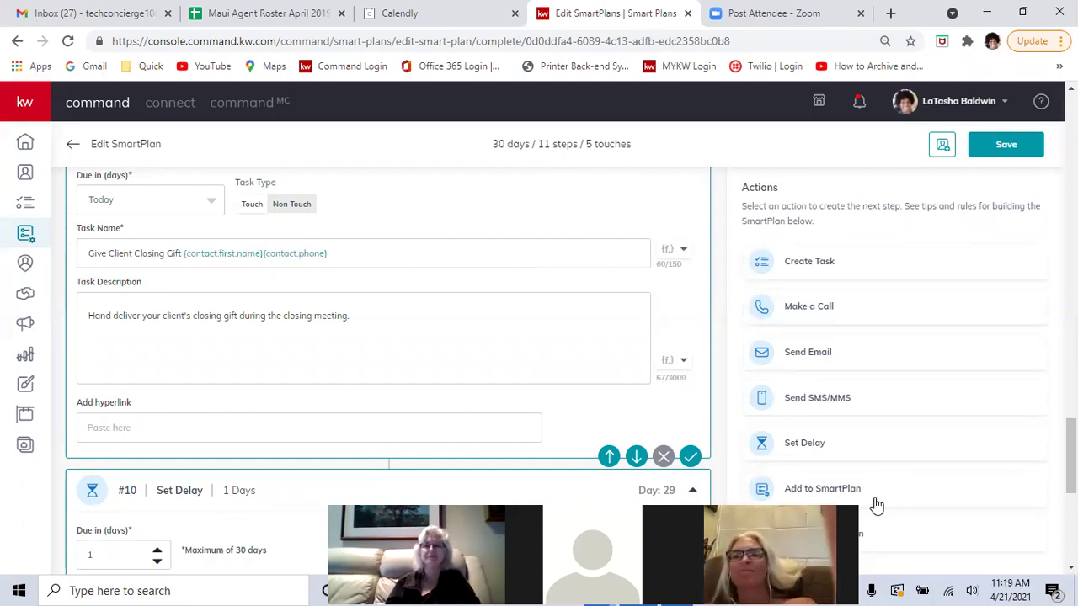
- Check the closing gift task's description and the final delay and pizza order task, and return to the plan's earlier steps
left_click(194, 340)
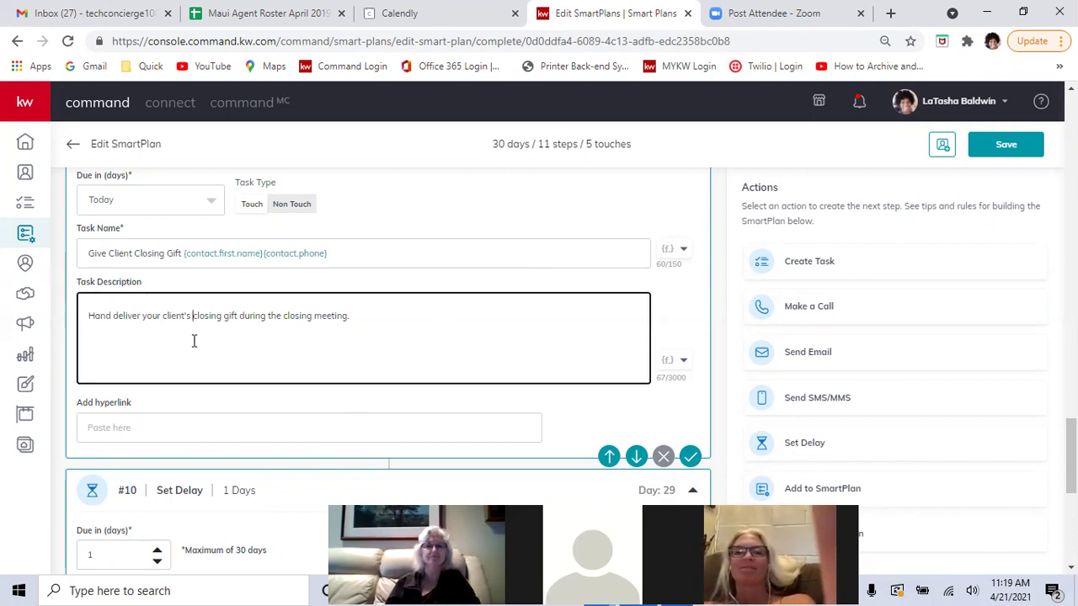
scroll(193, 341, "down", 4)
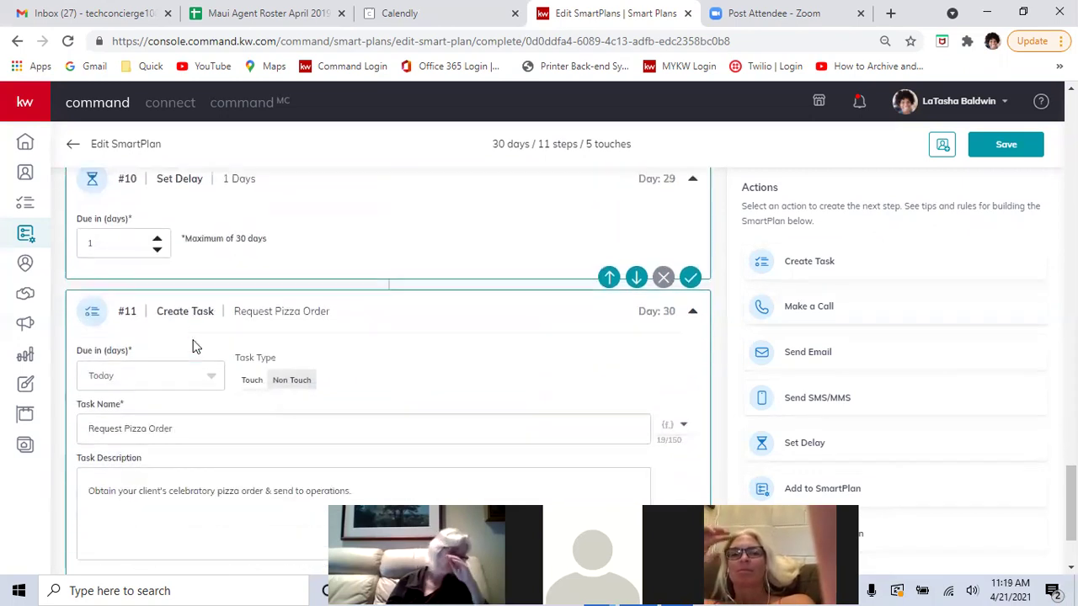
scroll(194, 345, "down", 2)
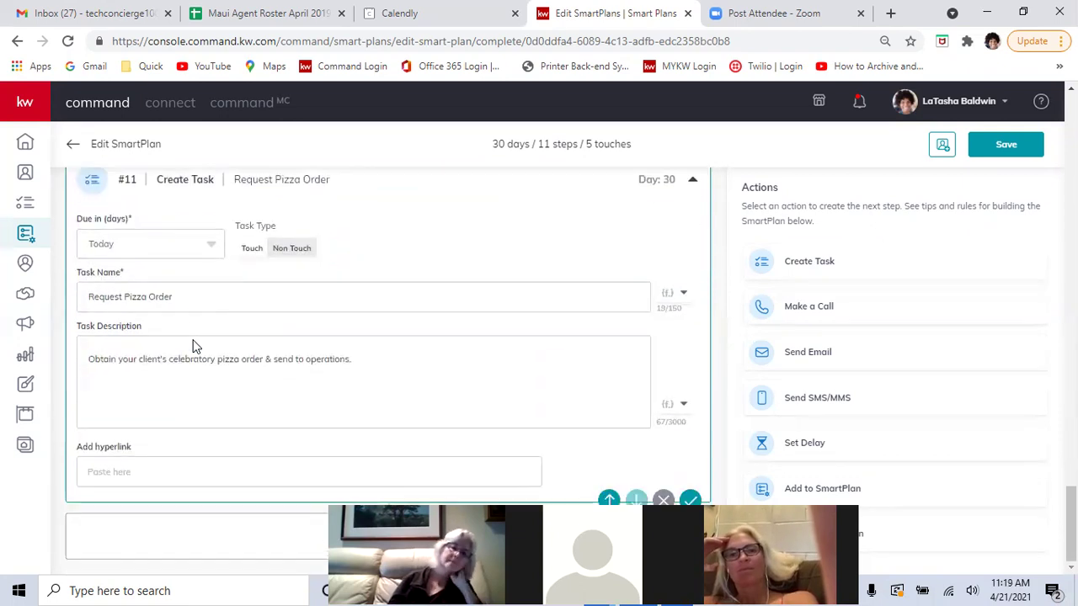
scroll(194, 345, "up", 20)
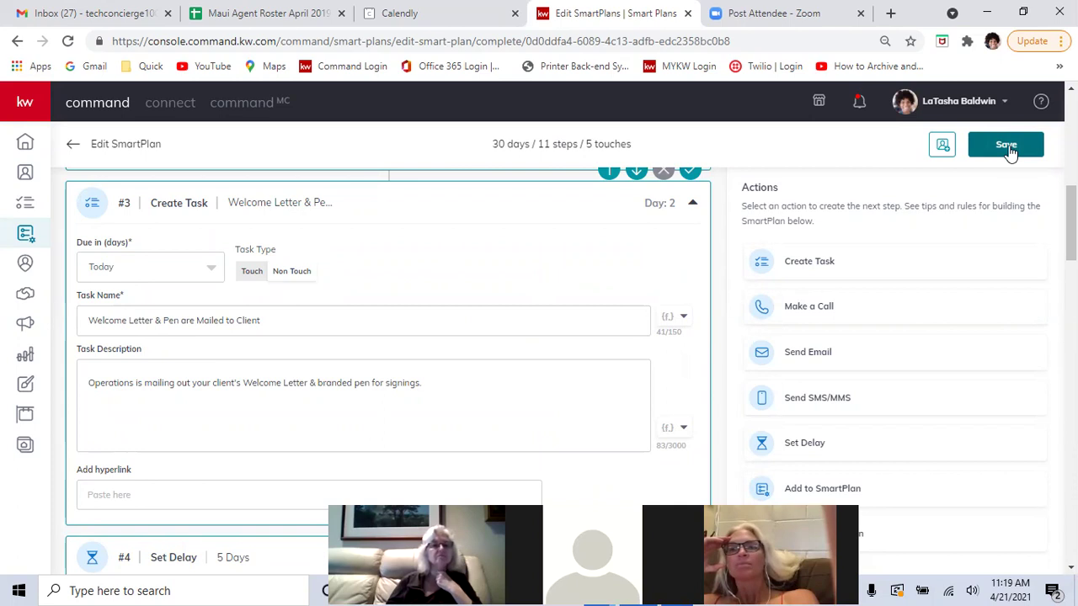
- Save the plan's changes and search the client list by the account owner's first name to select that contact for the SmartPlan
left_click(943, 148)
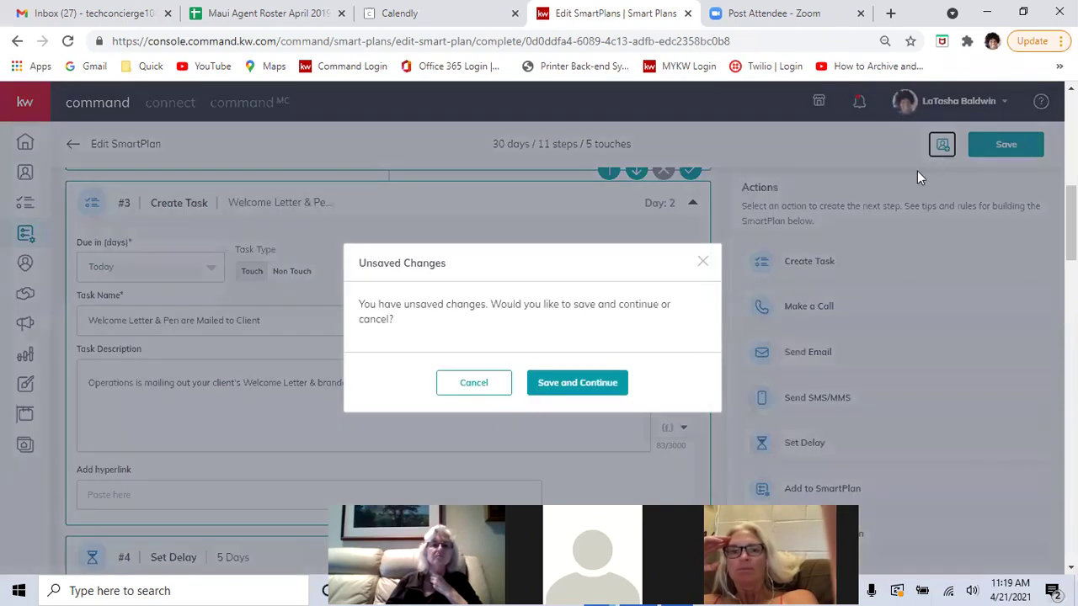
left_click(579, 384)
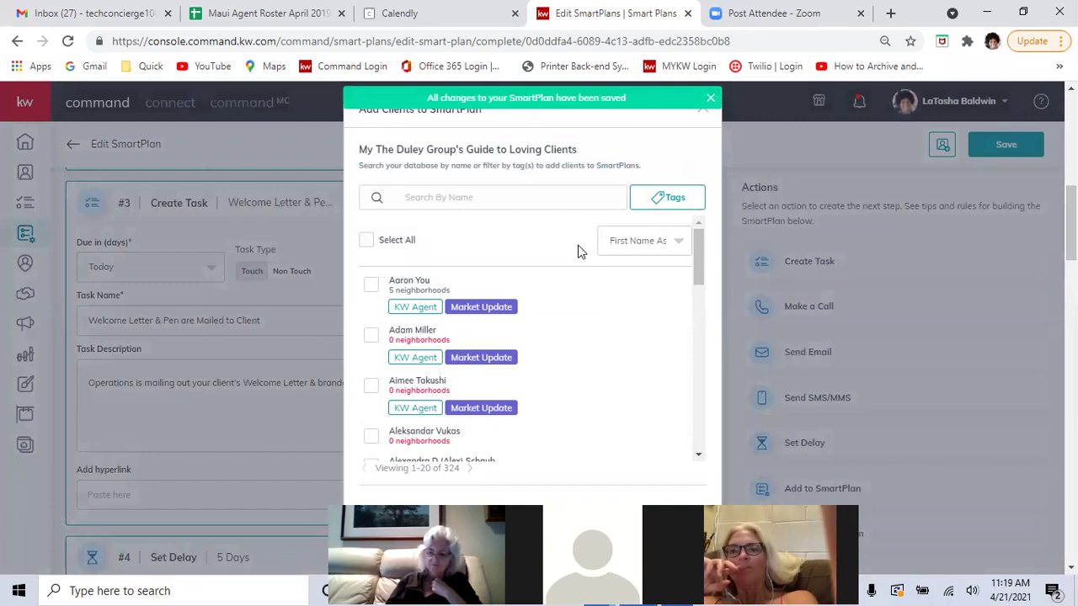
left_click(450, 196)
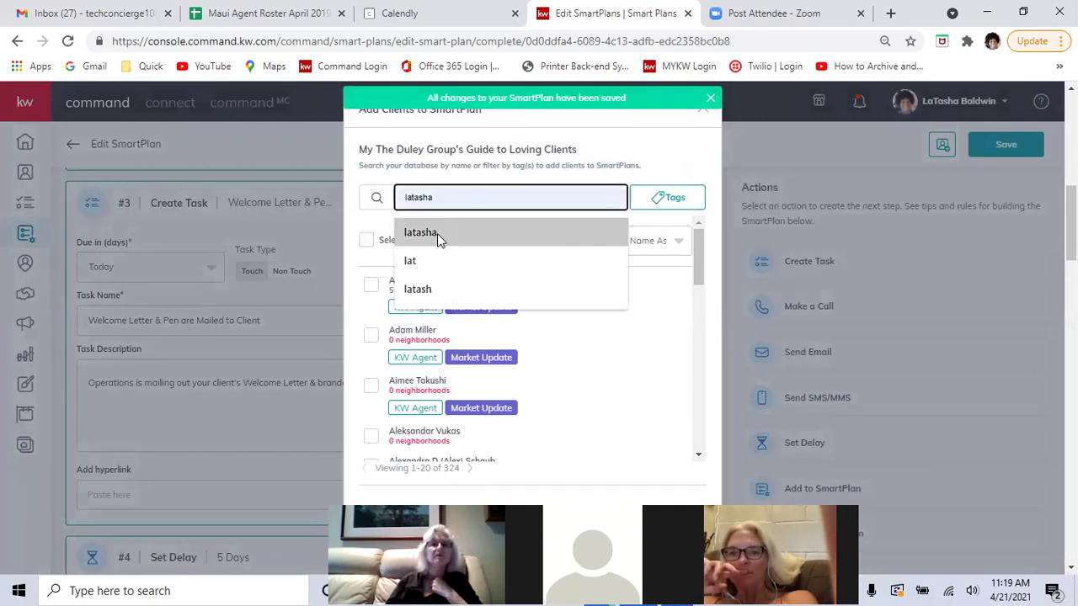
left_click(437, 233)
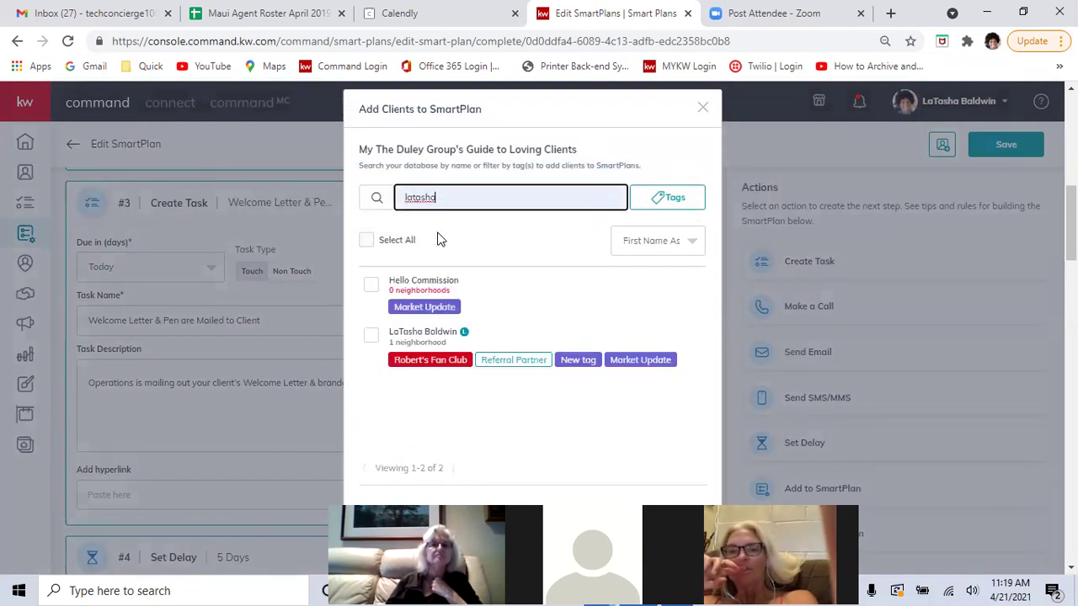
left_click(371, 336)
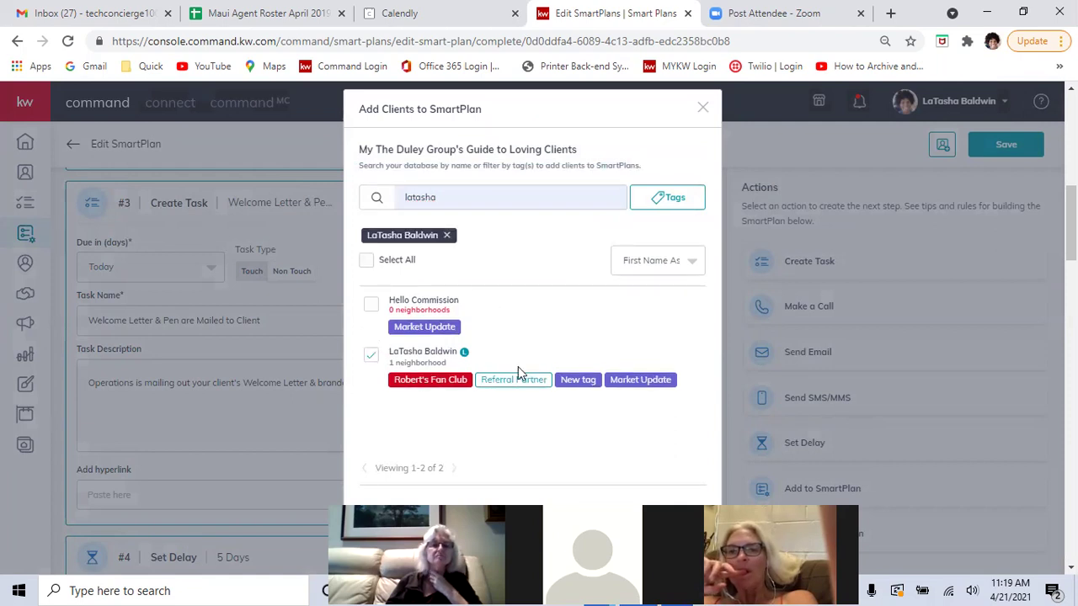
scroll(539, 420, "down", 2)
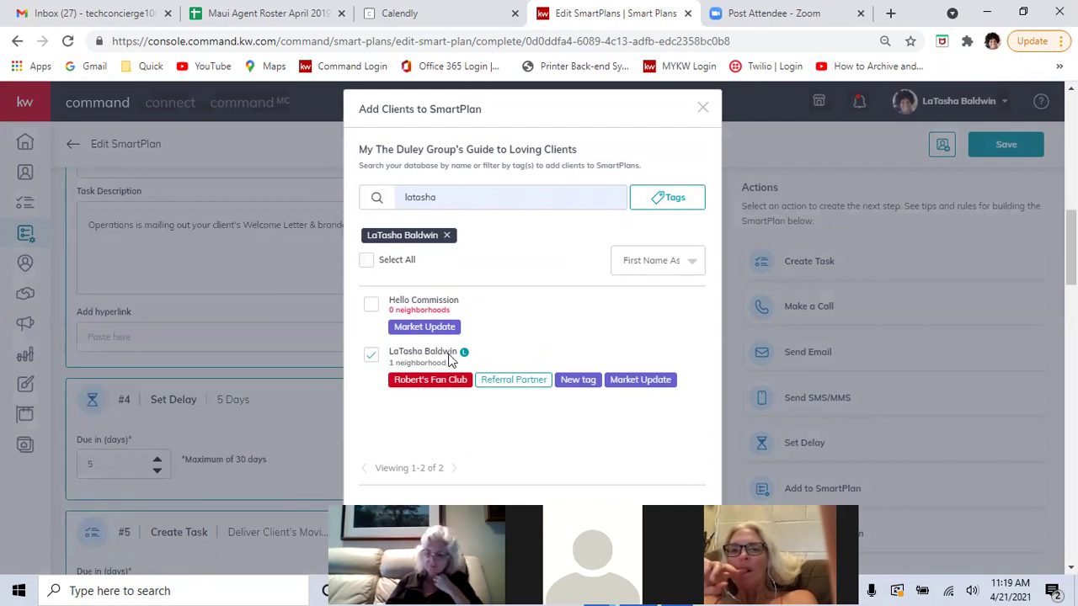
scroll(474, 392, "down", 1)
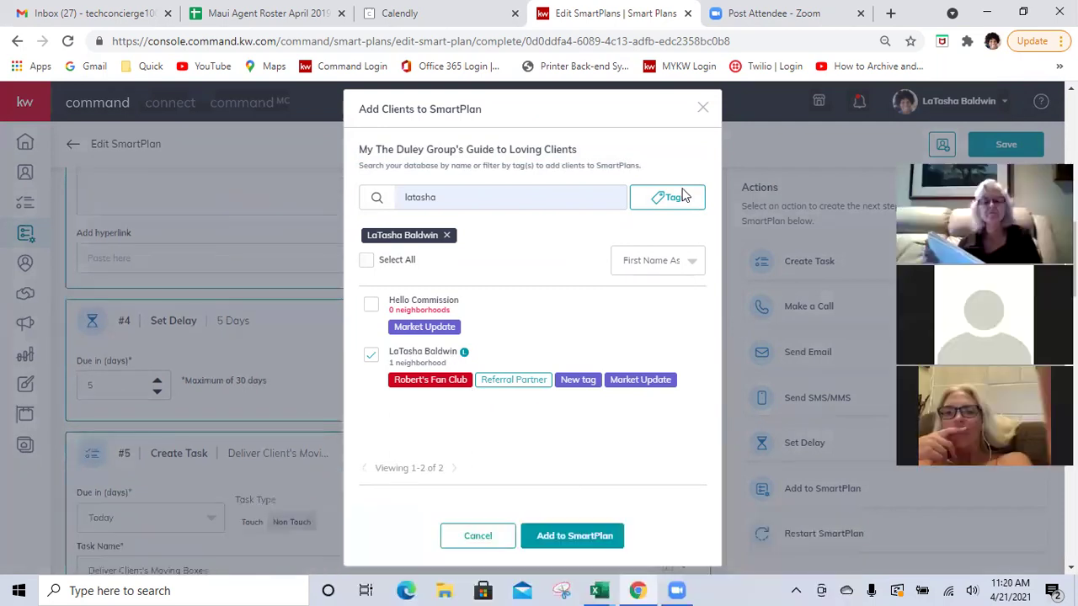
- Add the selected contact to the SmartPlan with the Start now option and confirm the subscription
left_click(549, 532)
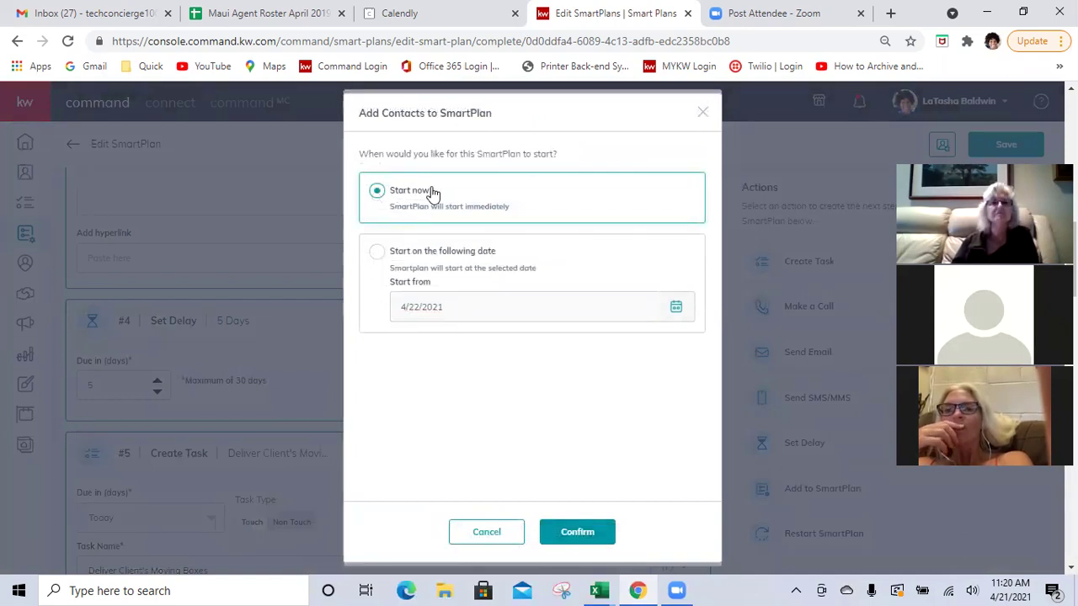
left_click(577, 532)
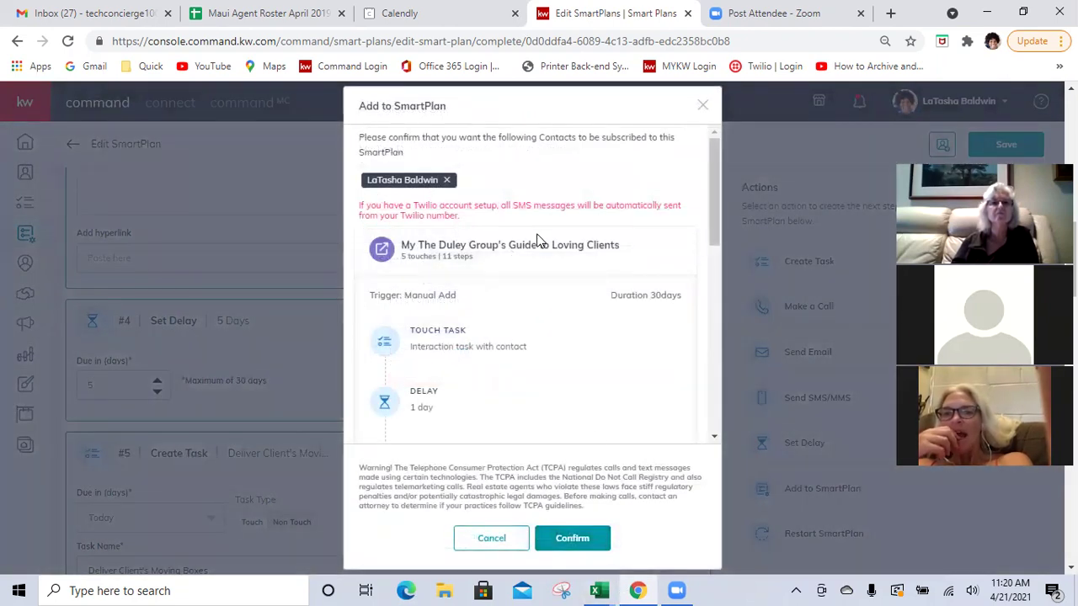
left_click(570, 539)
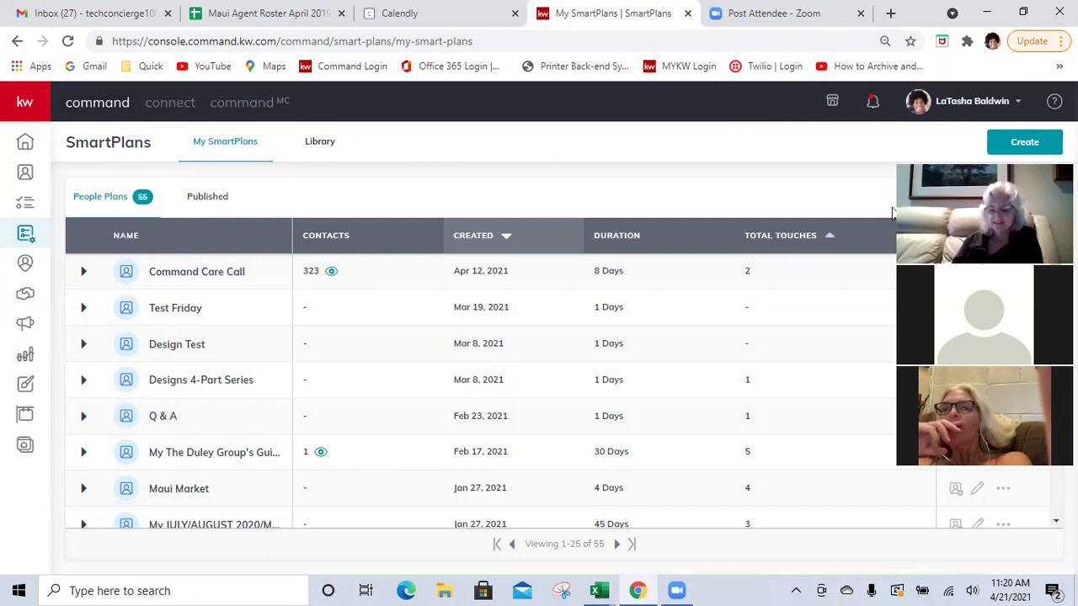
- Reopen My The Duley Group's Guide to Loving Clients for editing, save it, and briefly view its client selection
left_click_drag(896, 212, 884, 250)
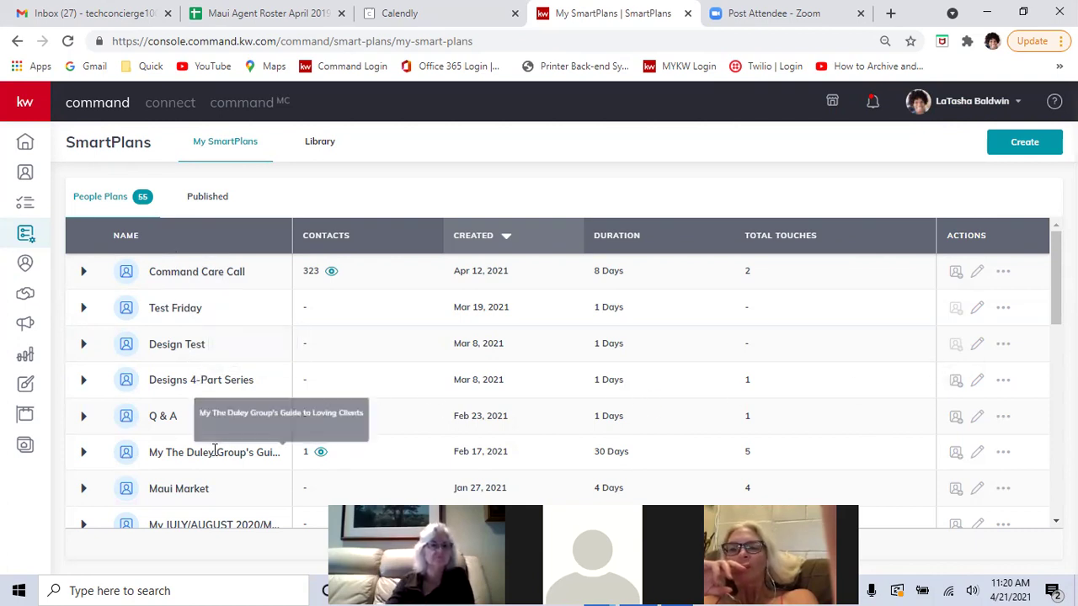
left_click(977, 455)
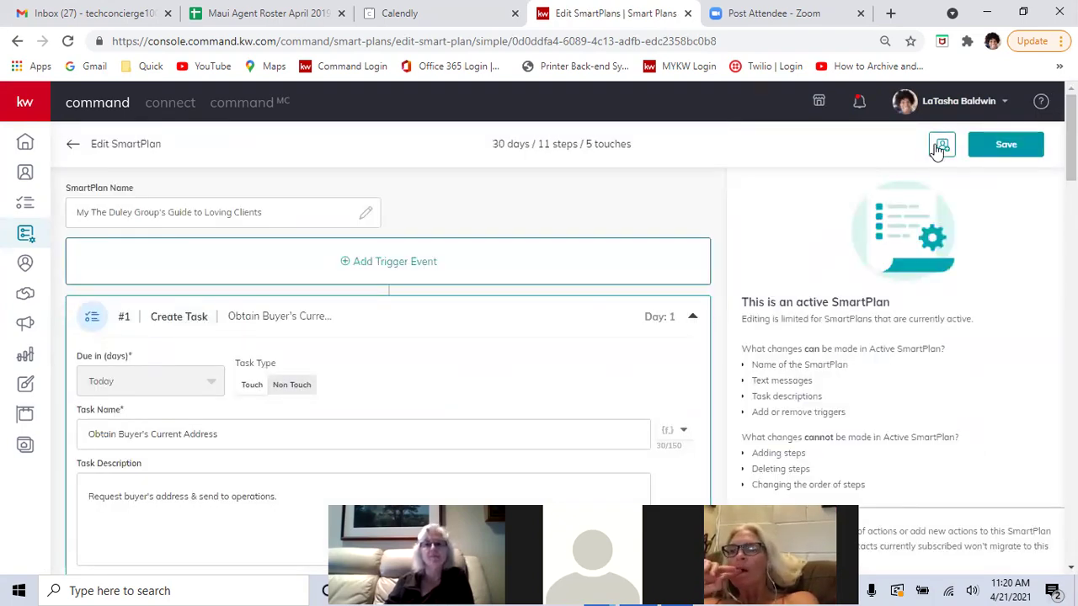
left_click(1011, 149)
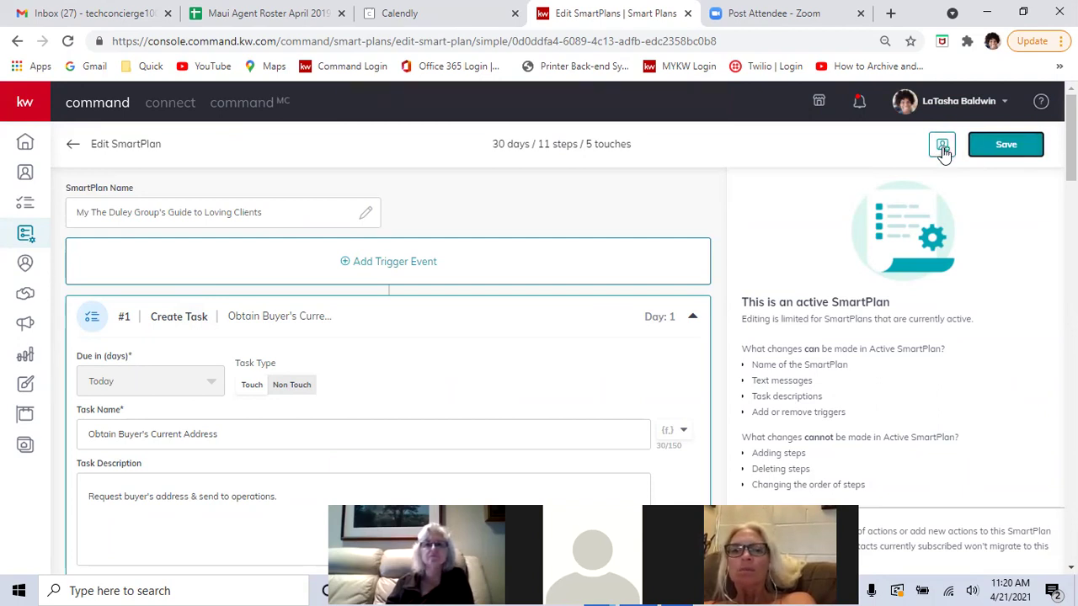
left_click(942, 147)
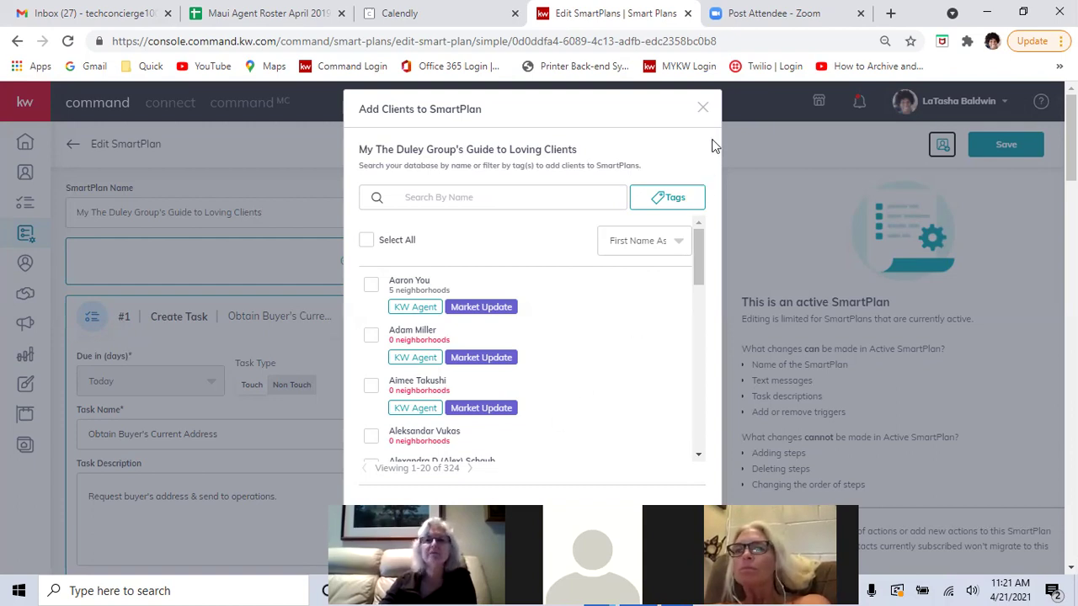
left_click(703, 107)
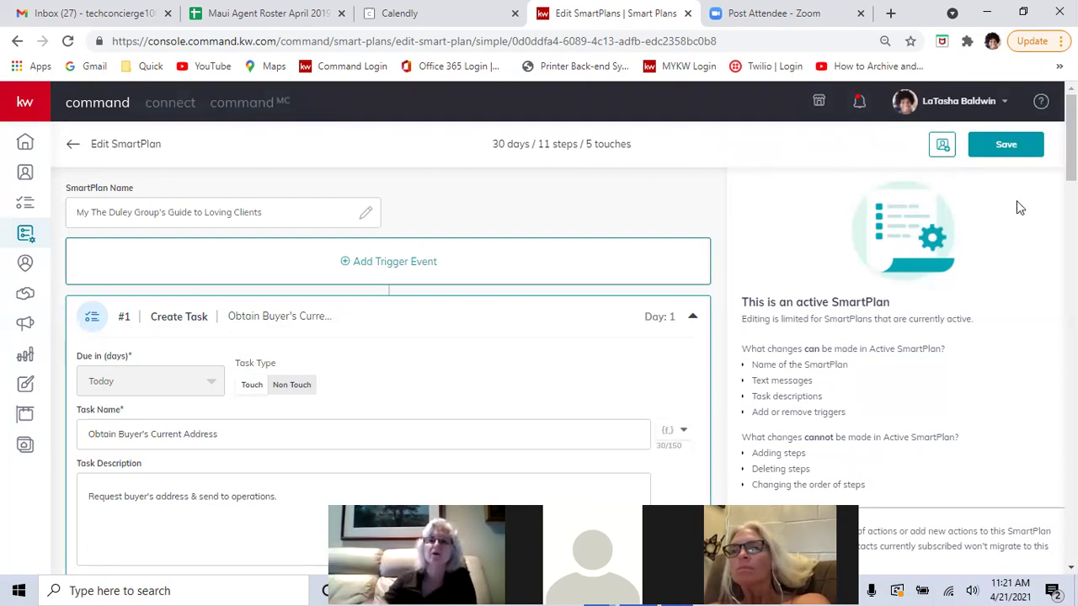
- Find the account owner's contact by first name again and select it as a client for the active plan
left_click(942, 146)
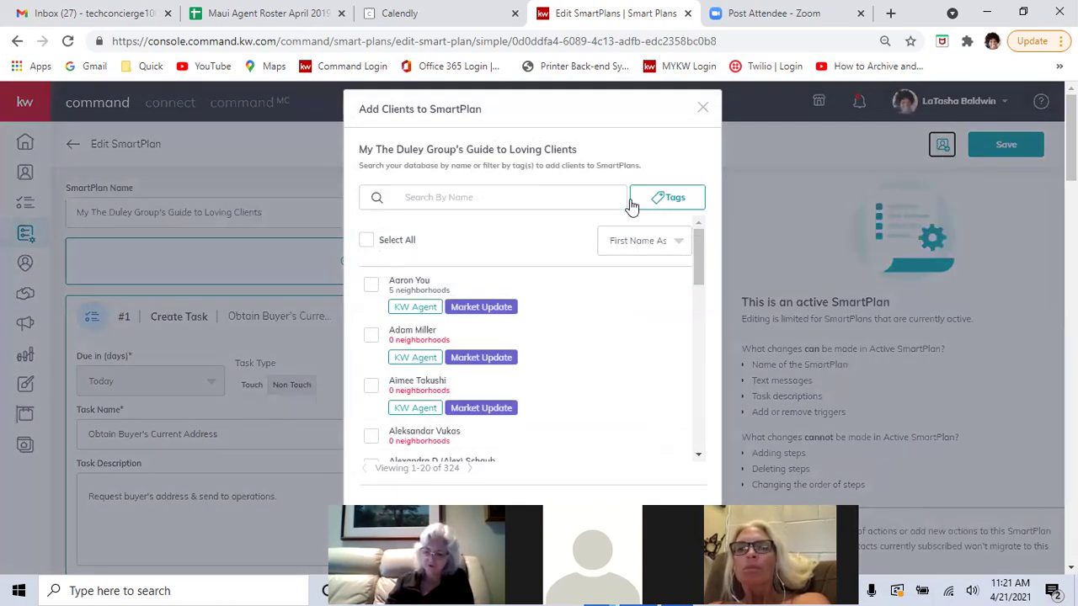
left_click(500, 201)
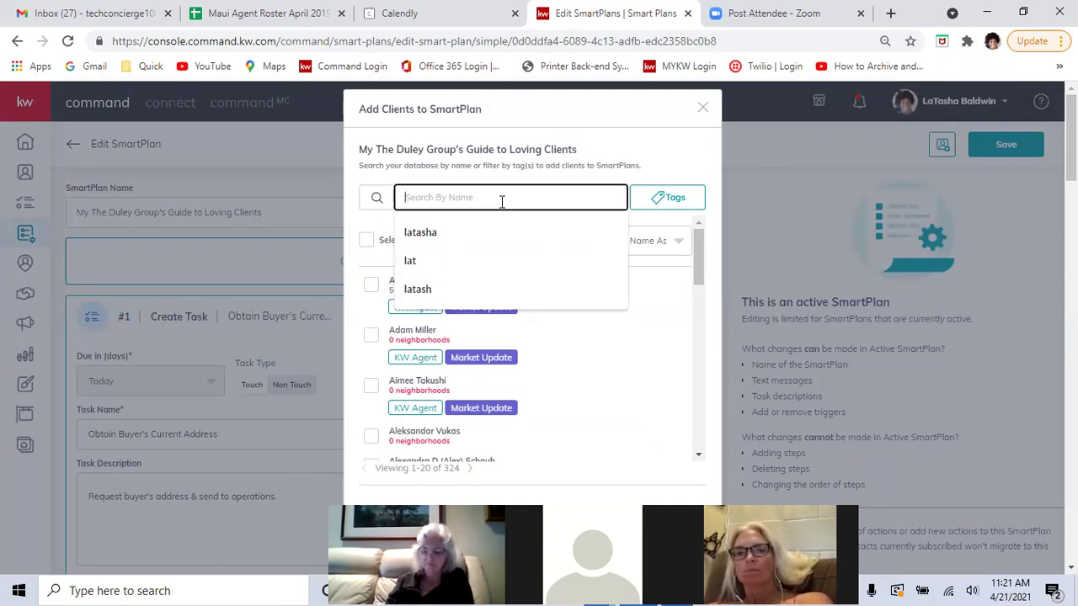
left_click(442, 231)
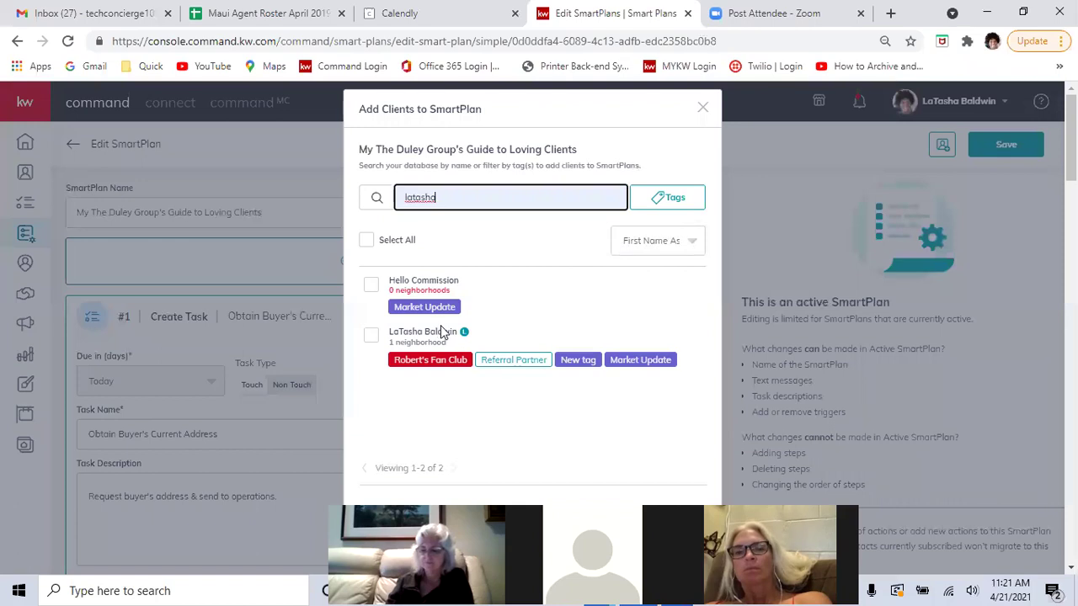
left_click(371, 335)
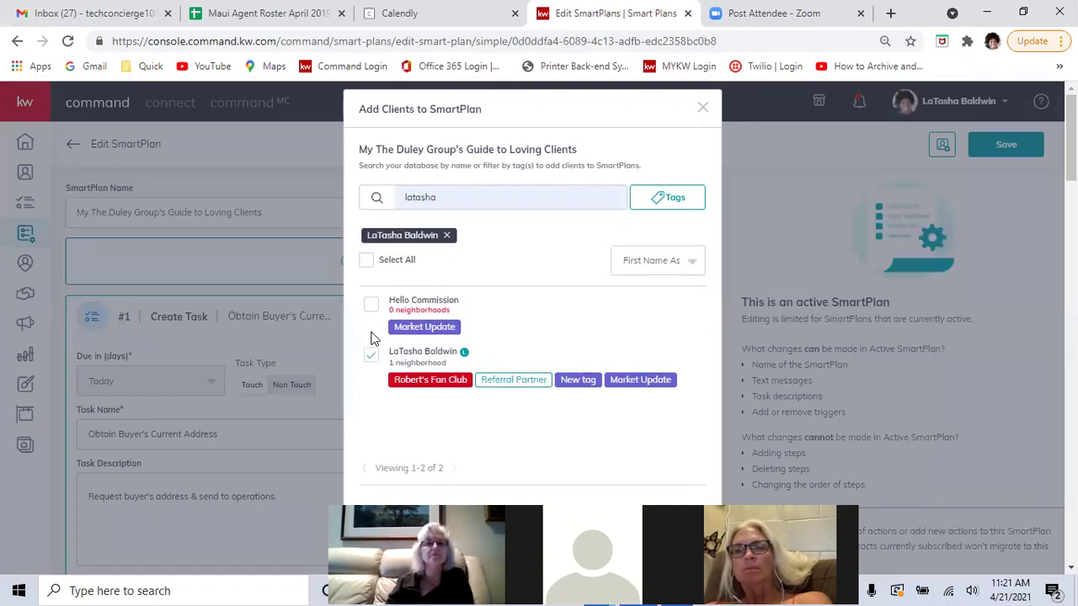
scroll(488, 354, "down", 2)
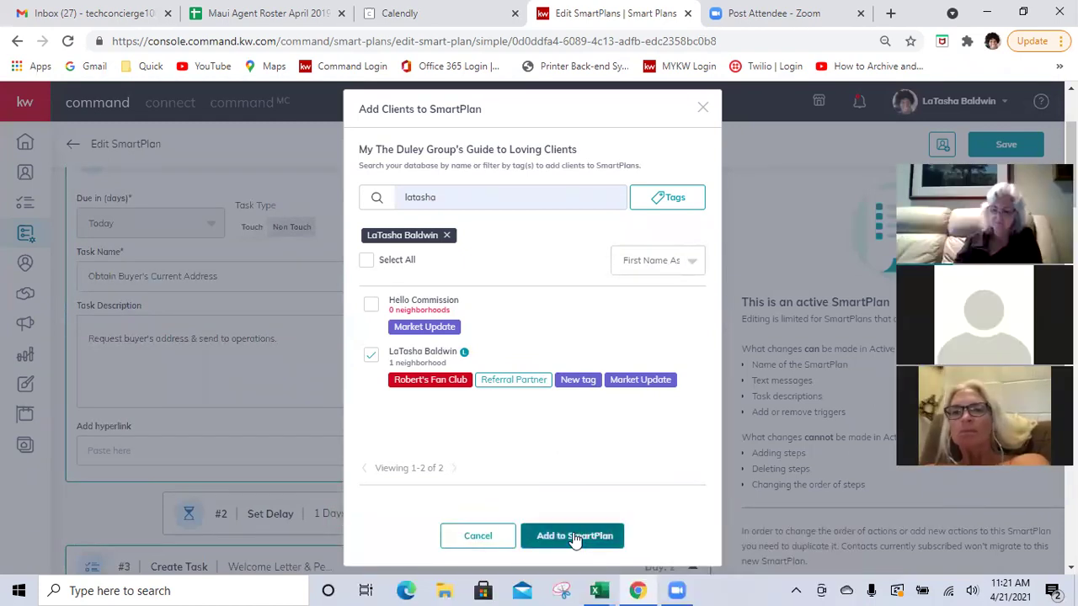
- Subscribe the chosen contact to the active plan, keeping Start now as the start option
left_click(575, 536)
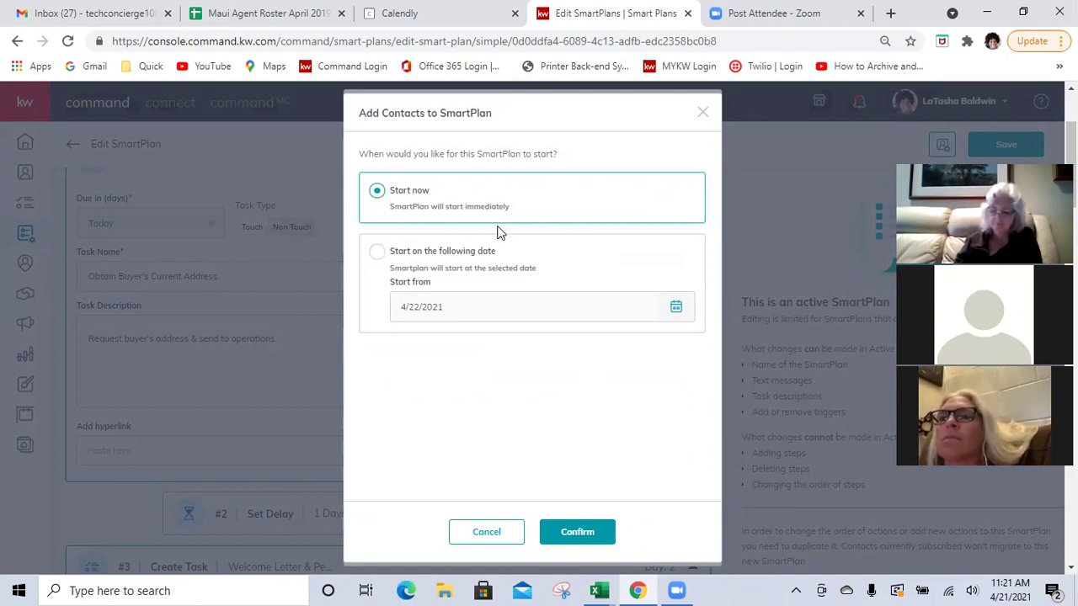
left_click(560, 532)
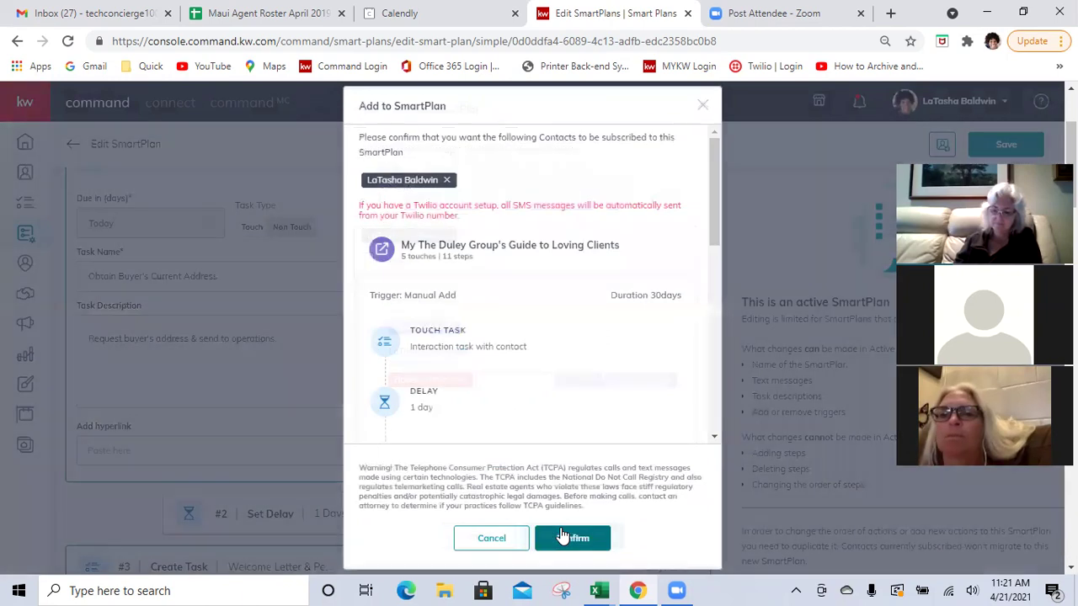
left_click(572, 539)
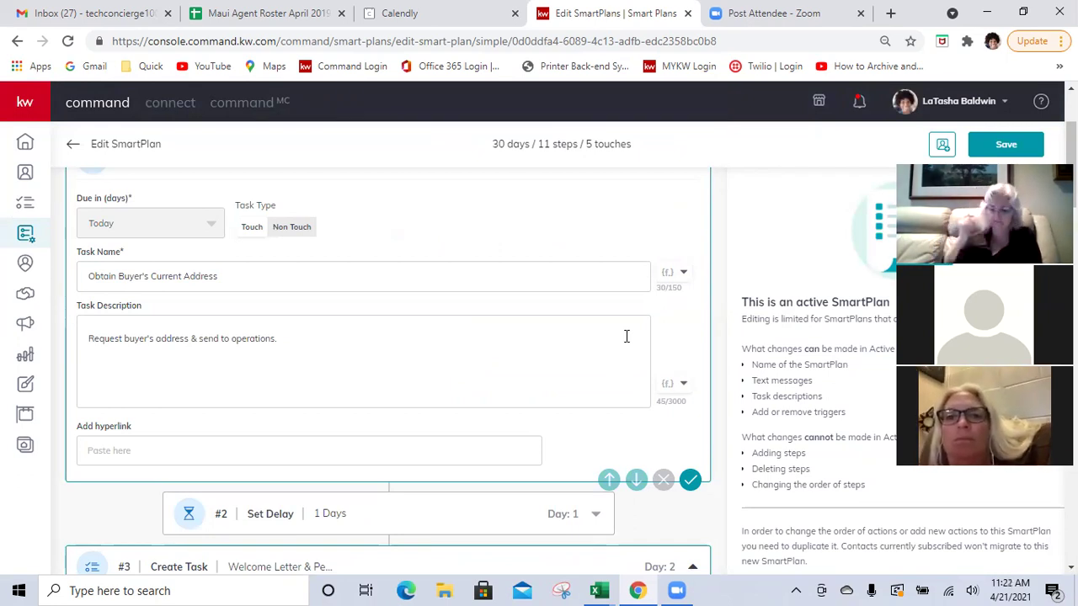
- Go to the contacts list and set it to show 500 contacts per page
left_click(24, 173)
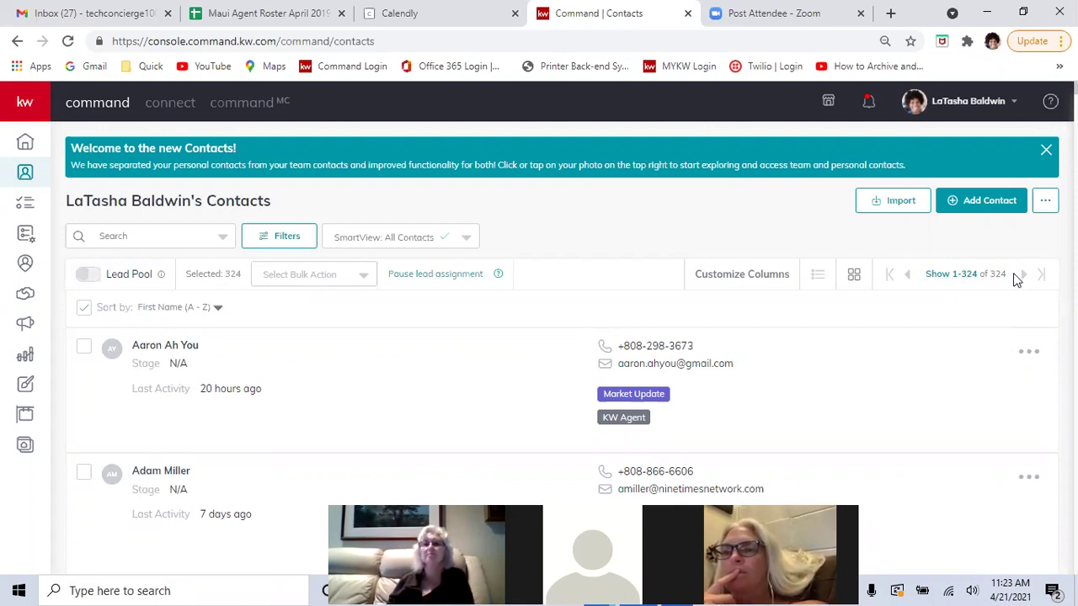
left_click(980, 275)
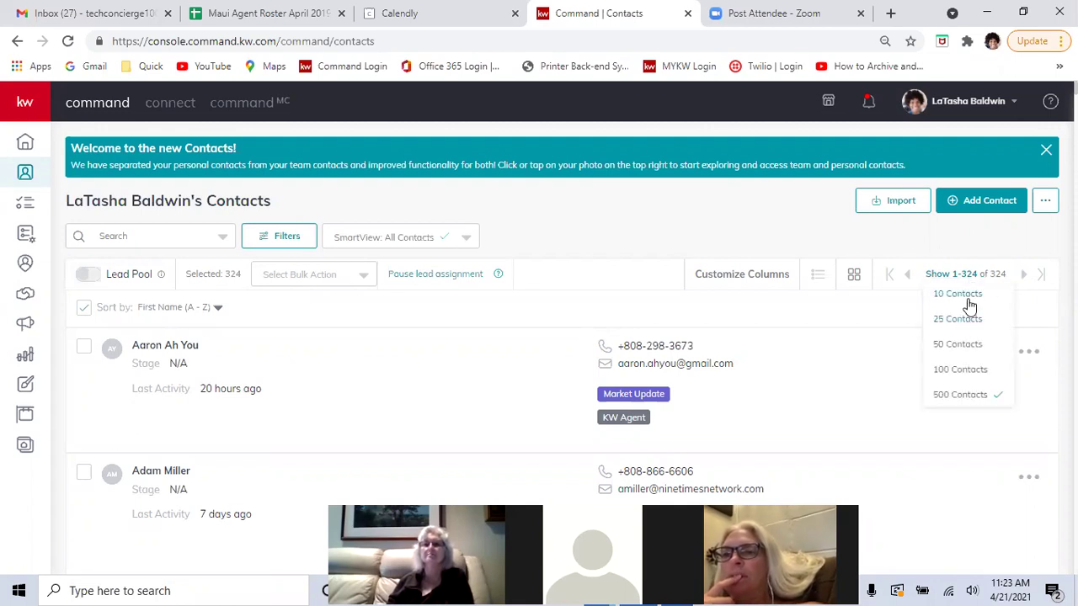
left_click(958, 399)
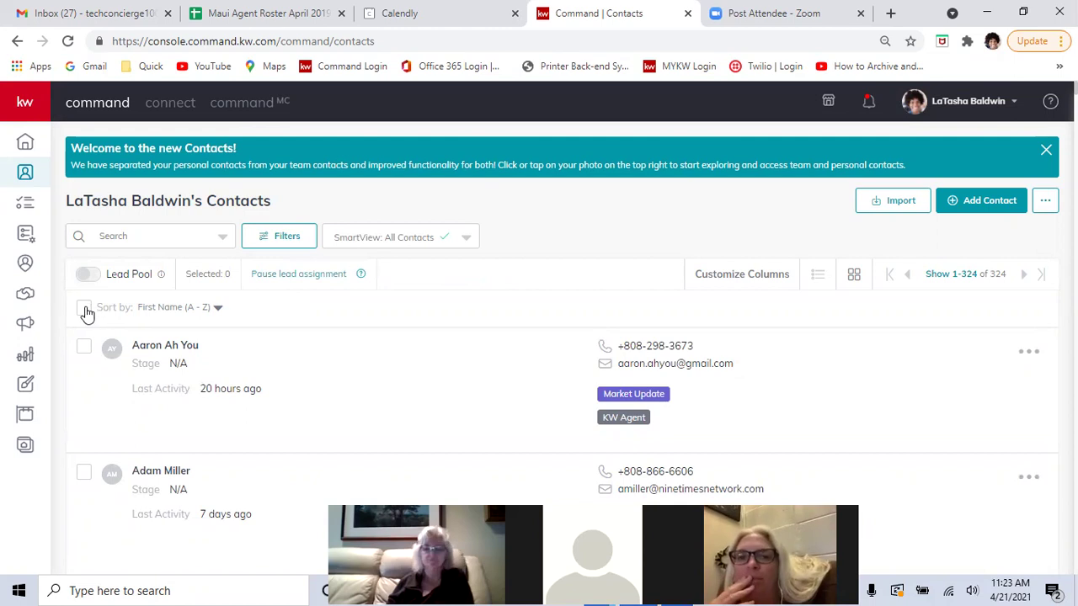
- Select all listed contacts, review the available bulk actions, and choose Add to SmartPlan
left_click(84, 309)
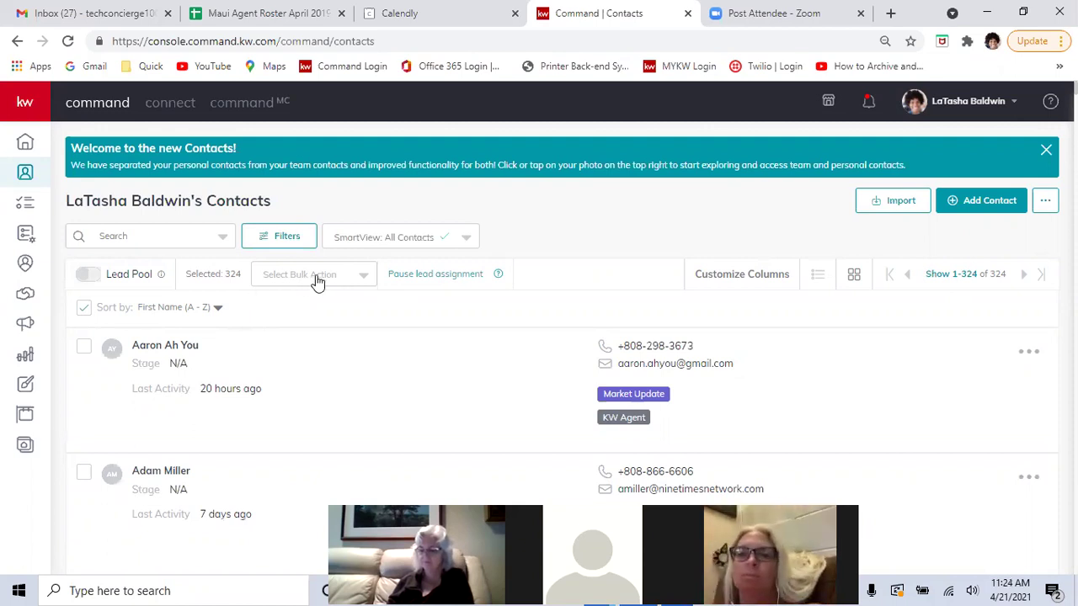
left_click(366, 281)
scroll(366, 281, "down", 3)
scroll(311, 275, "down", 1)
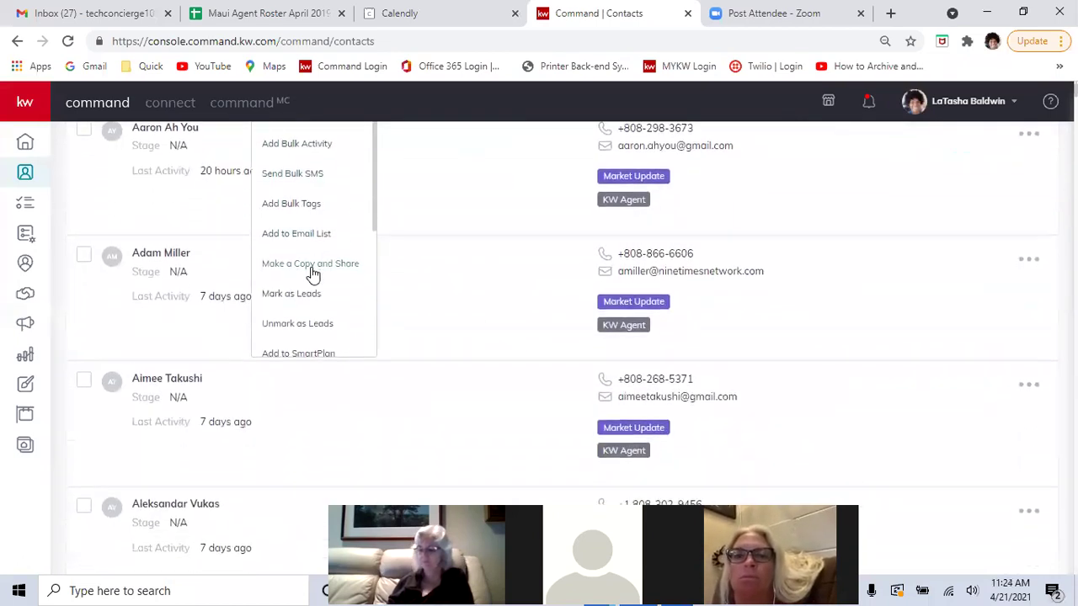
scroll(290, 242, "down", 2)
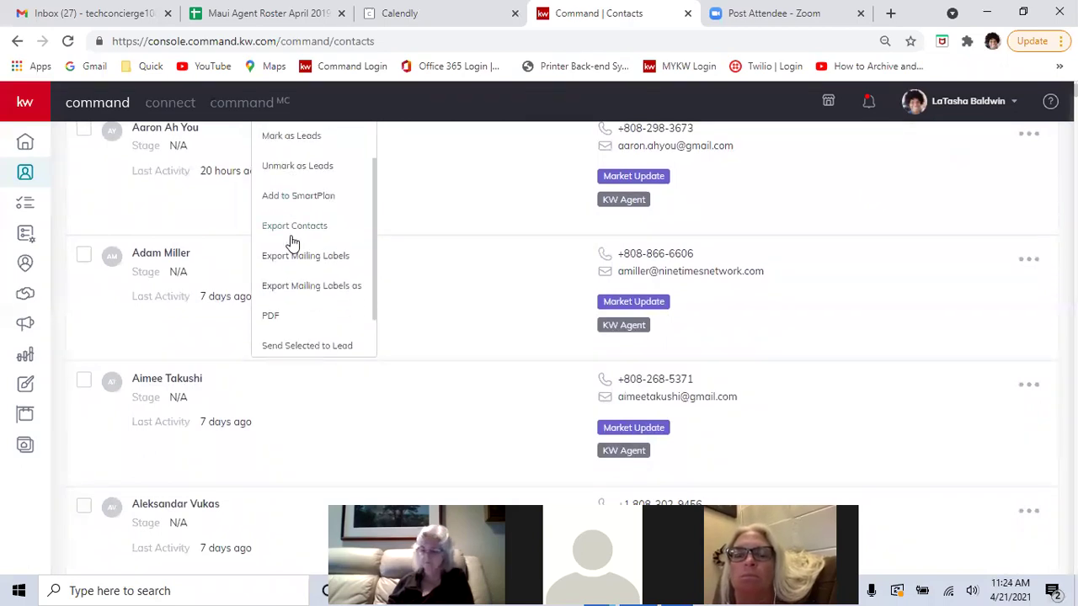
scroll(291, 242, "down", 1)
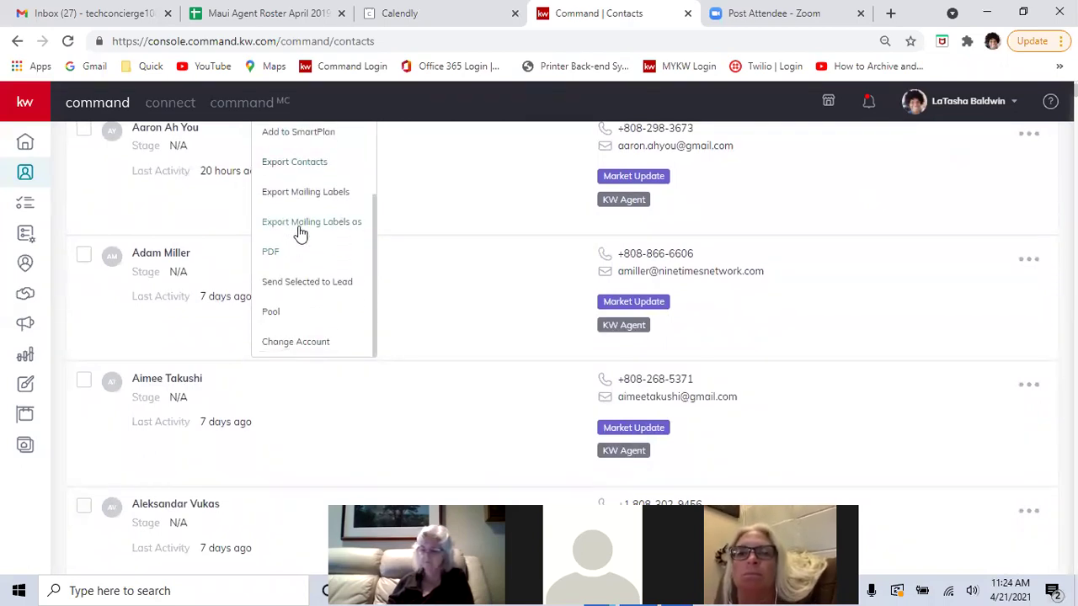
scroll(302, 240, "up", 3)
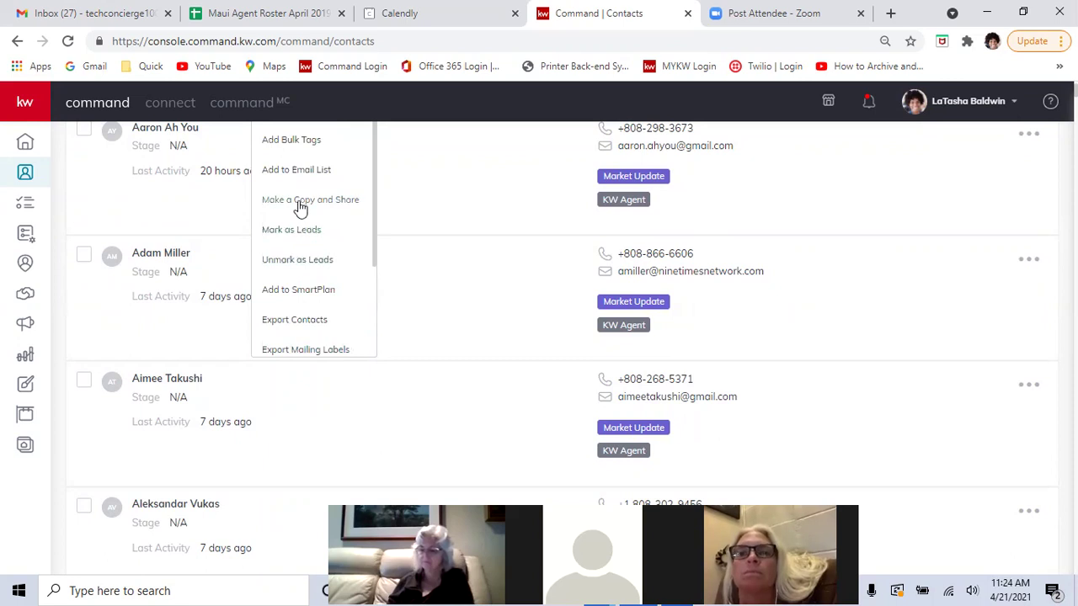
left_click(301, 290)
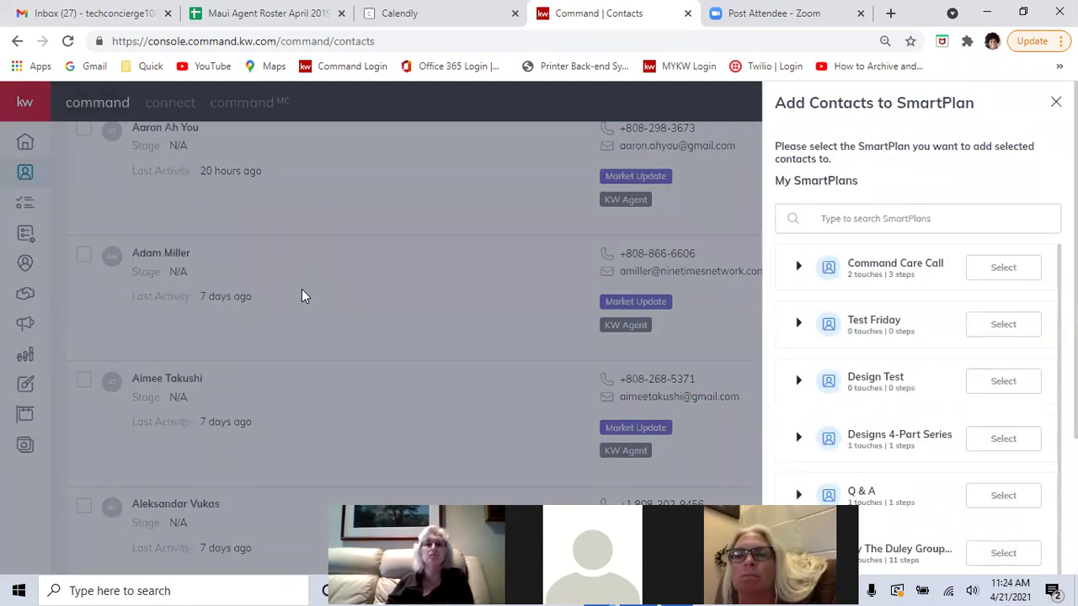
- Try to find a SmartPlan for the selected contacts by searching for "dule", and clear the search
left_click(889, 218)
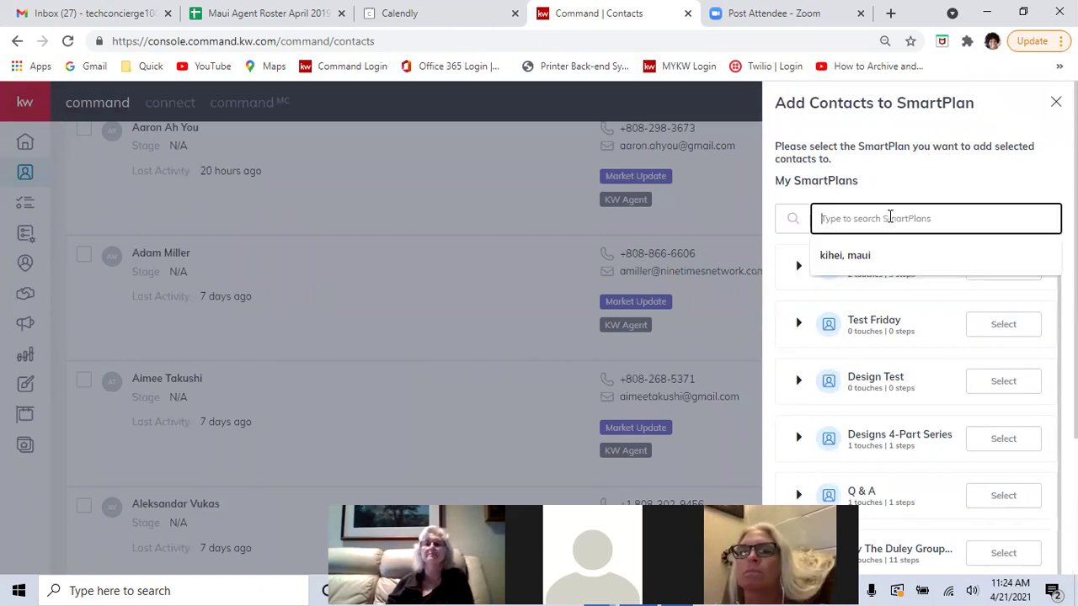
type("dule")
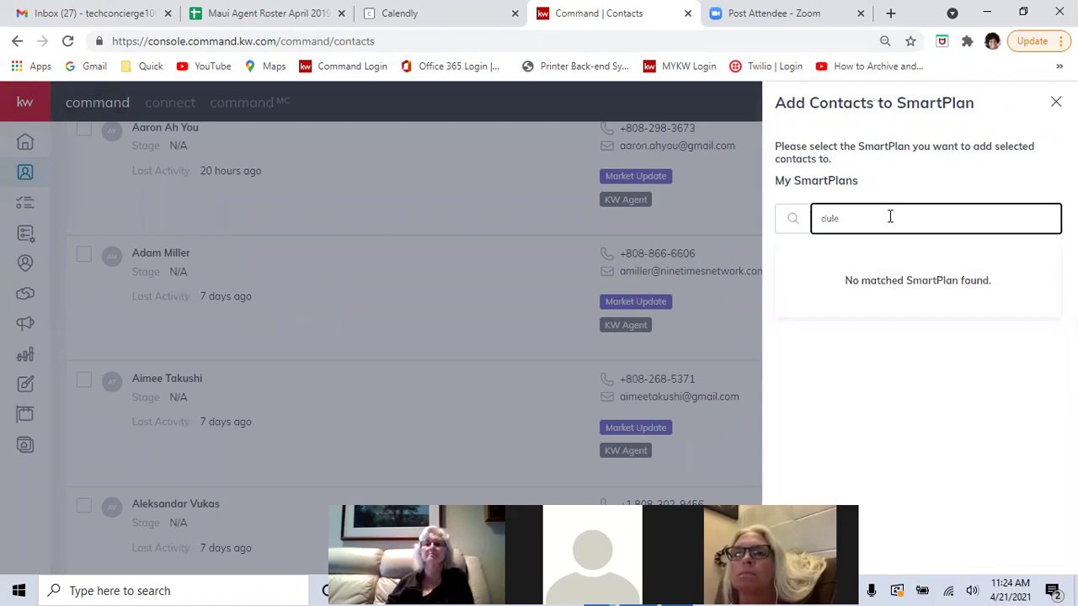
key("BackSpace")
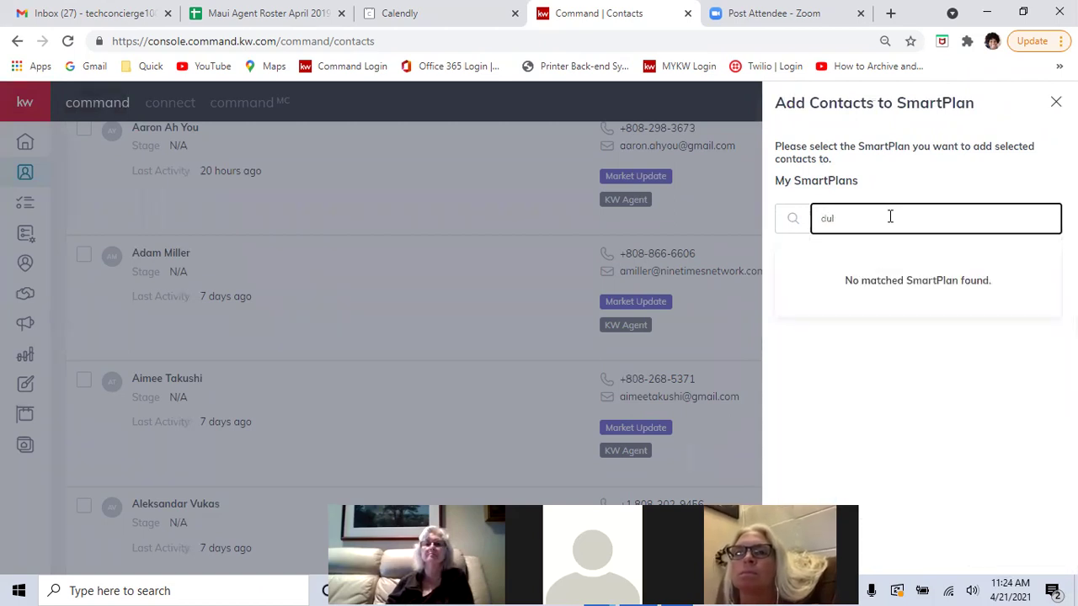
key("BackSpace")
key("BackSpace")
key("BackSpace")
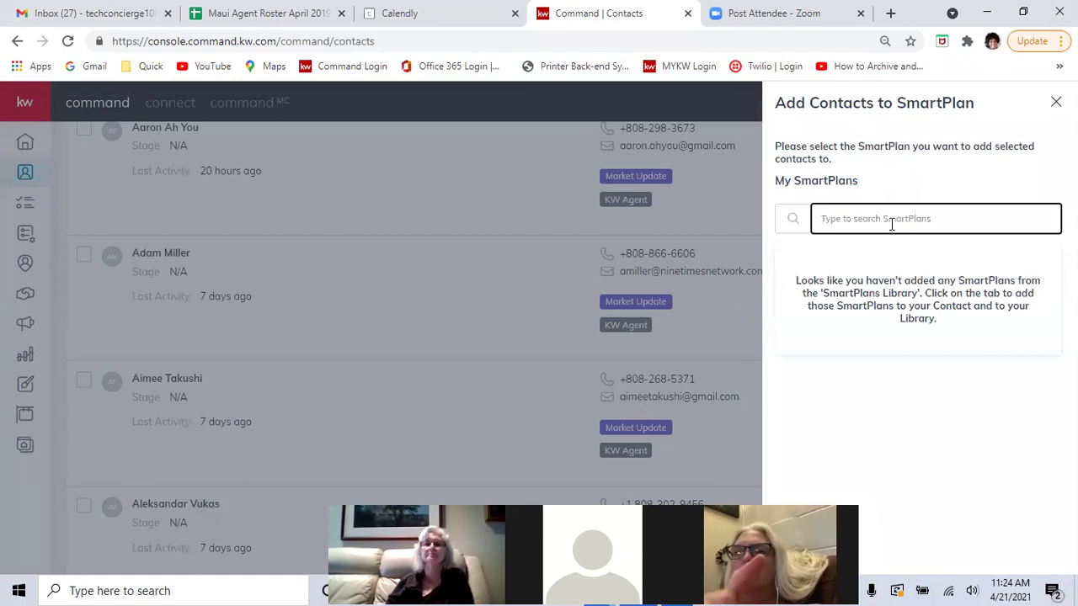
- Try searching the SmartPlans for "command", clear the search and leave the plan selection
type("commad")
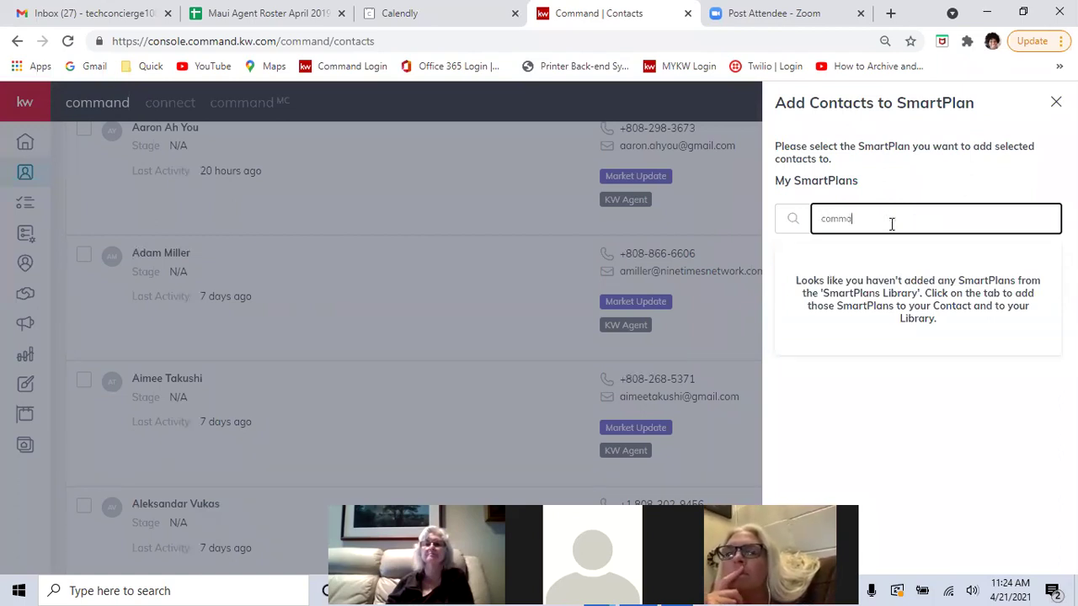
key("BackSpace")
type("nd")
key("BackSpace")
key("BackSpace")
key("BackSpace")
key("BackSpace")
key("BackSpace")
key("BackSpace")
key("BackSpace")
left_click(915, 167)
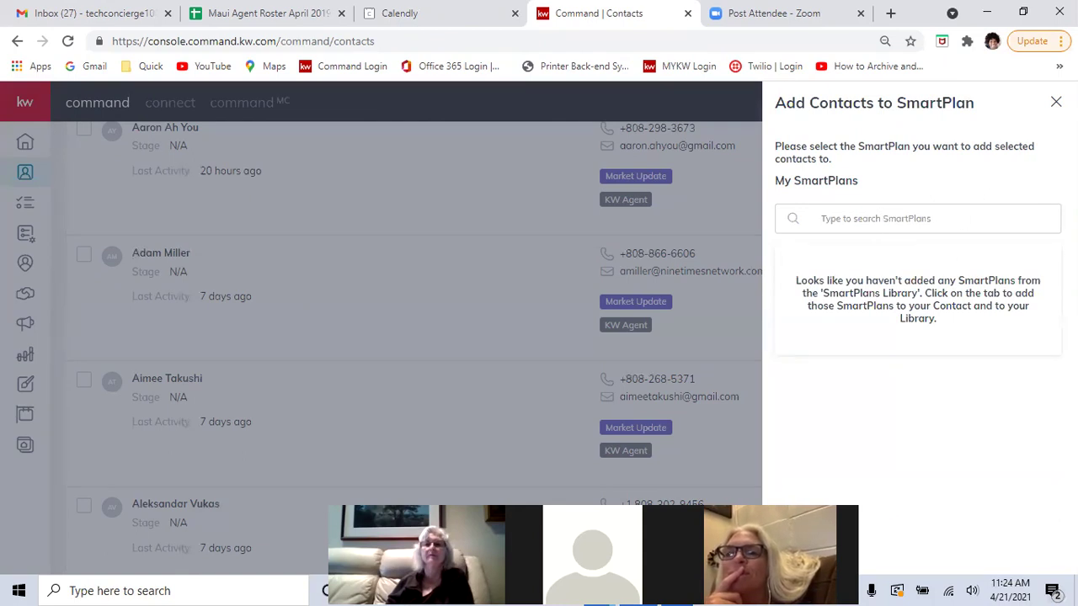
key("Escape")
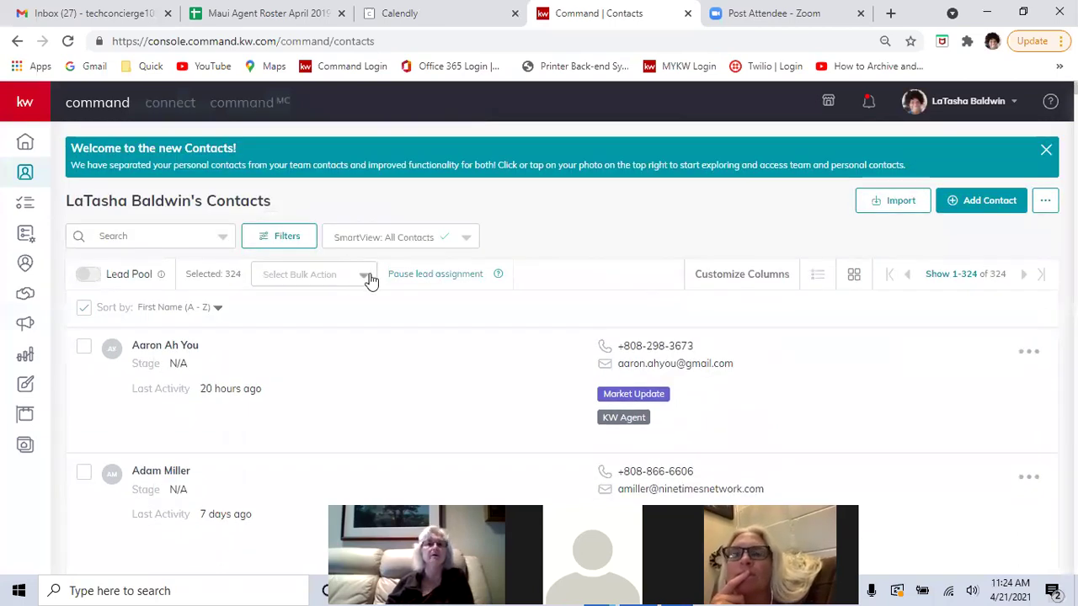
- Start the bulk Add to SmartPlan action for the selected contacts again and select the Command Care Call plan
left_click(368, 277)
scroll(371, 277, "down", 2)
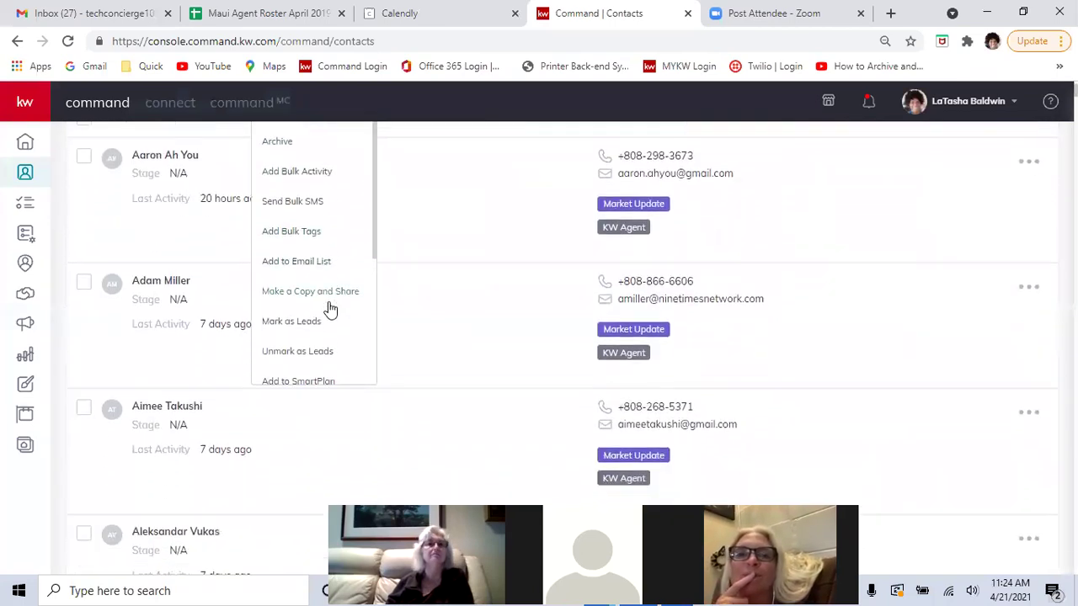
scroll(318, 324, "down", 1)
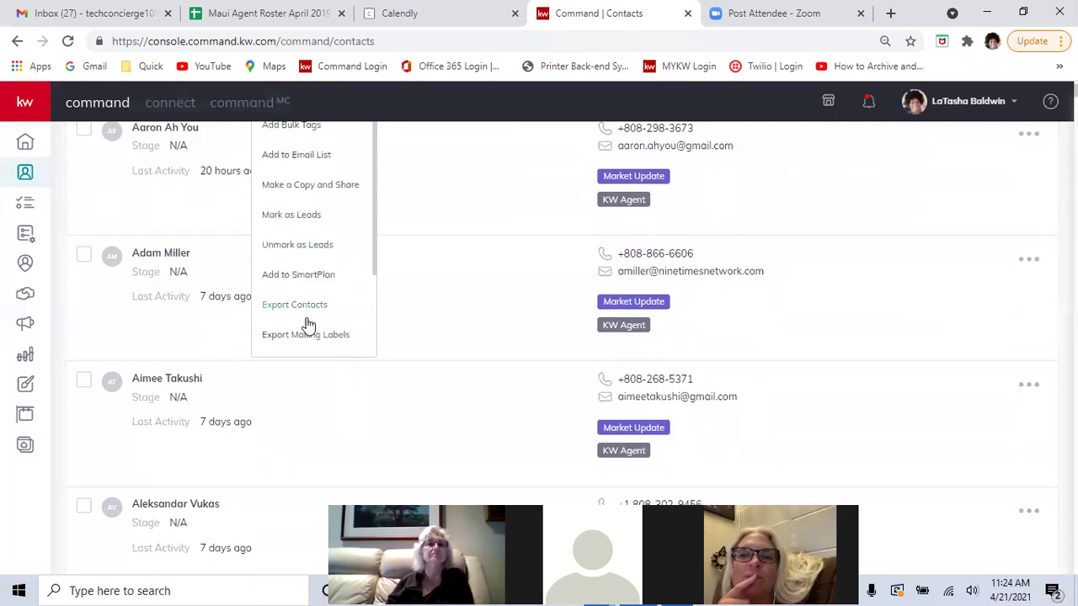
left_click(304, 276)
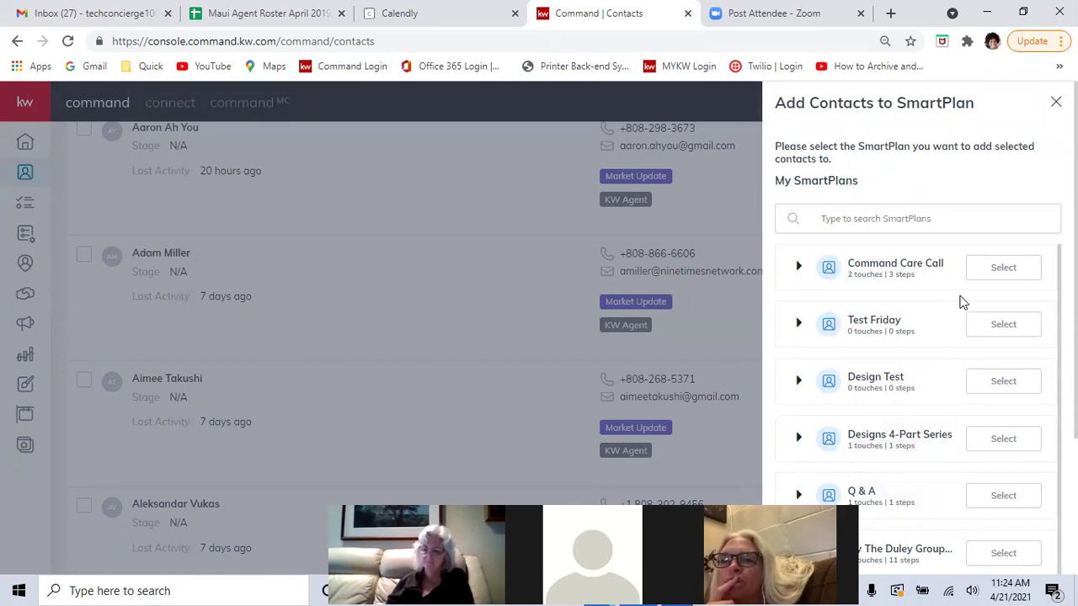
left_click(1002, 272)
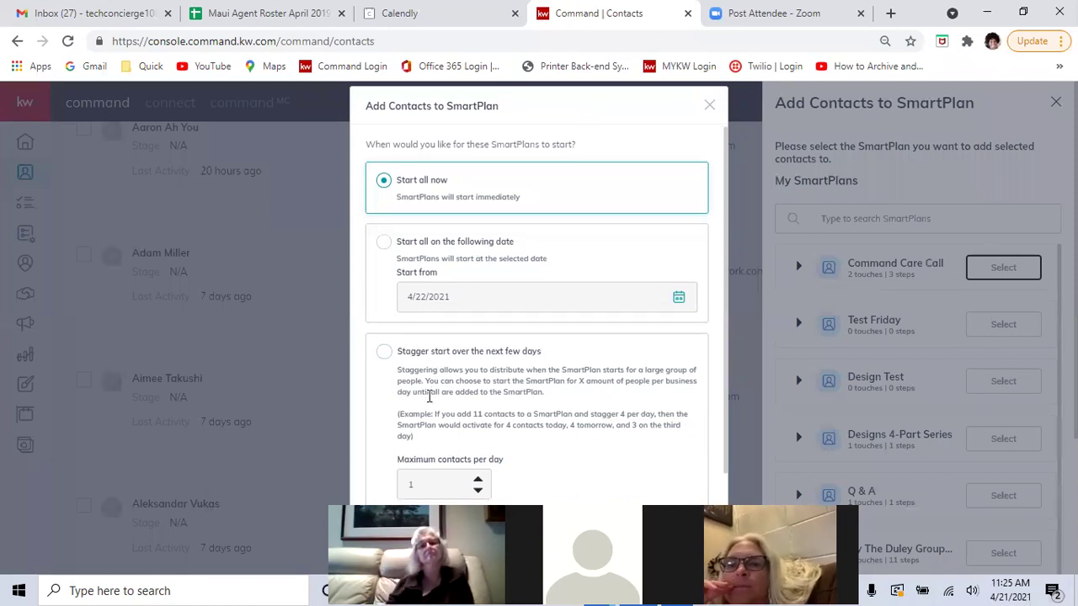
- Review the start options, try a staggered start with a maximum of 19 contacts per day, and cancel adding the contacts
scroll(428, 400, "down", 1)
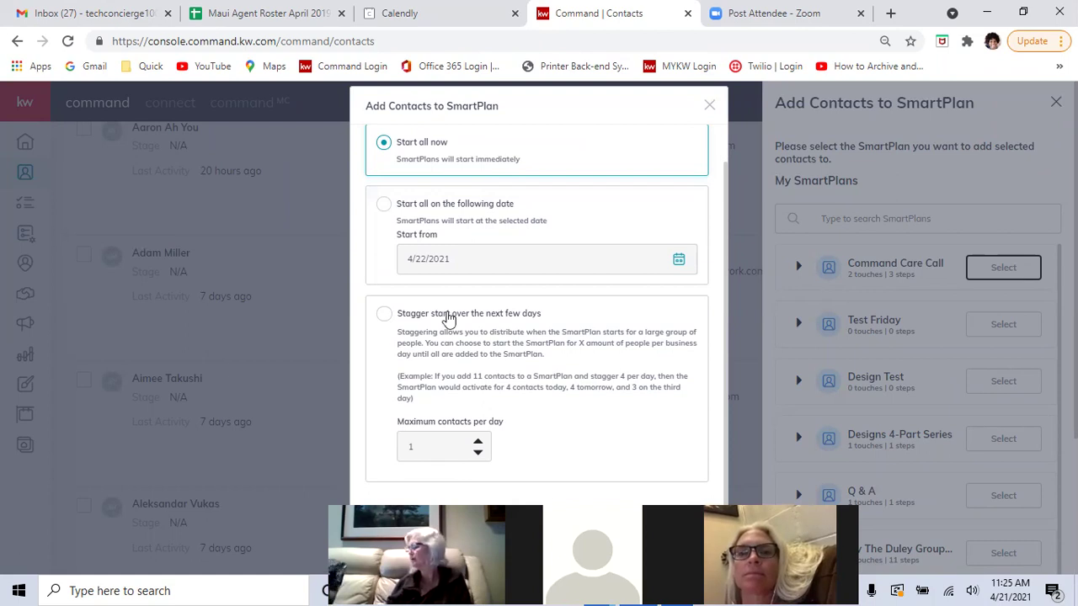
left_click(385, 316)
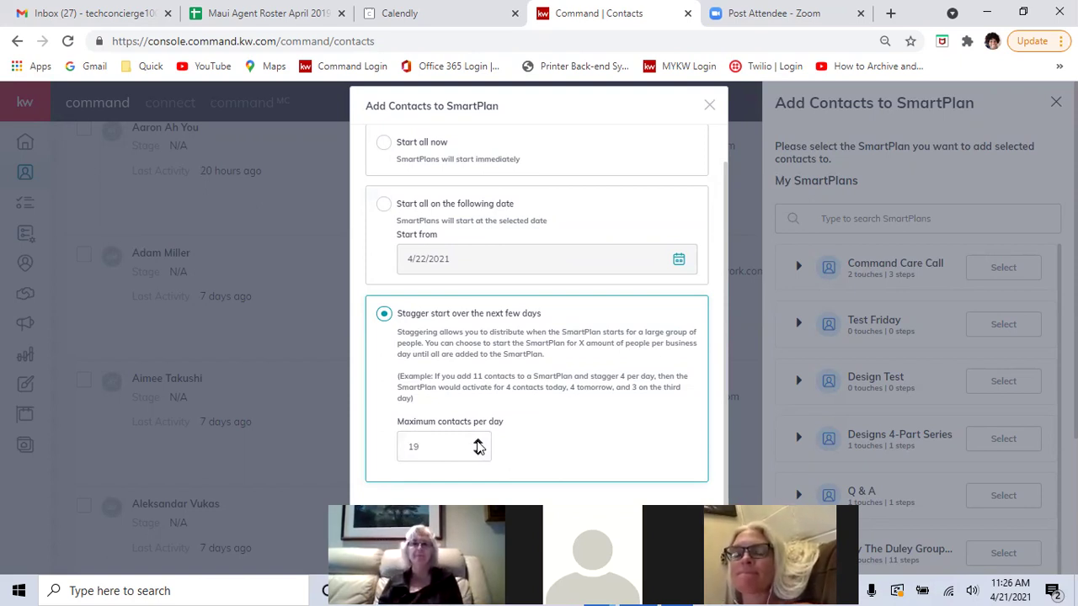
left_click(708, 106)
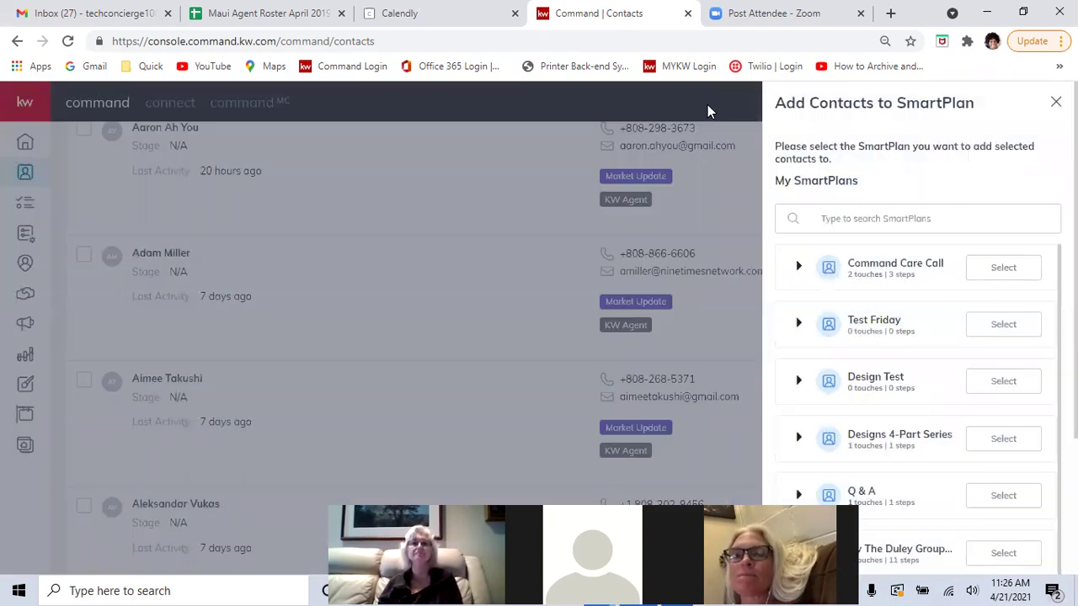
left_click(715, 307)
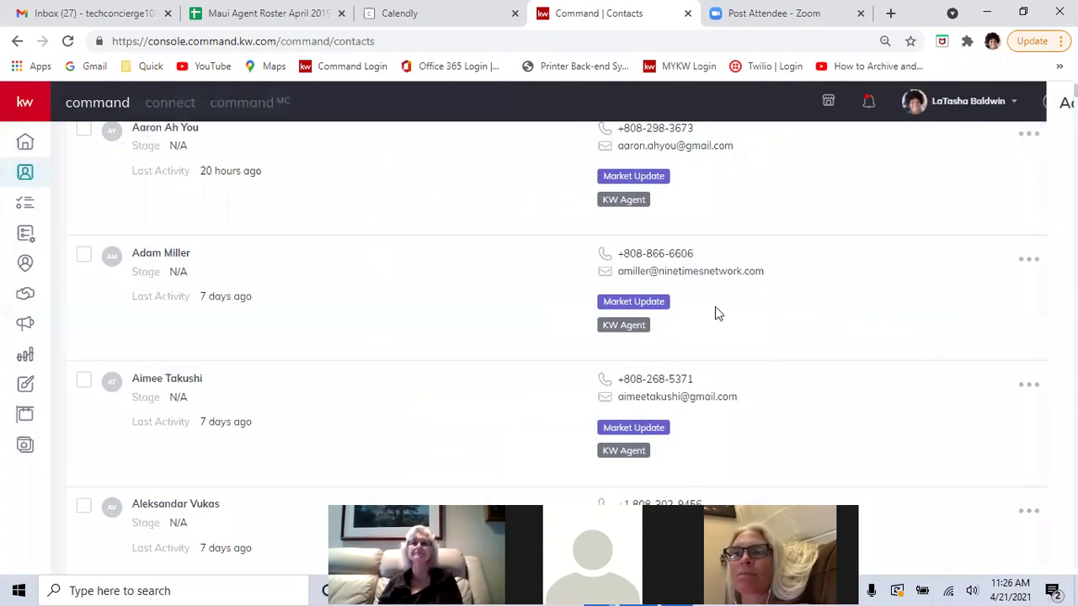
scroll(267, 421, "up", 3)
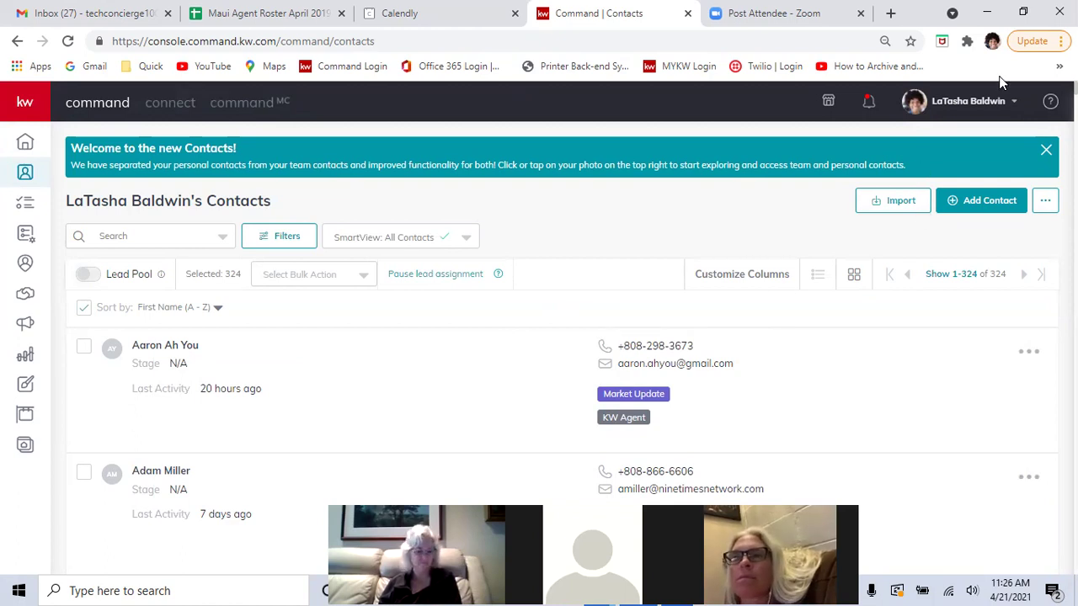
- Go to the account settings and review the app integrations, including the email and Twilio messaging connections
left_click(991, 102)
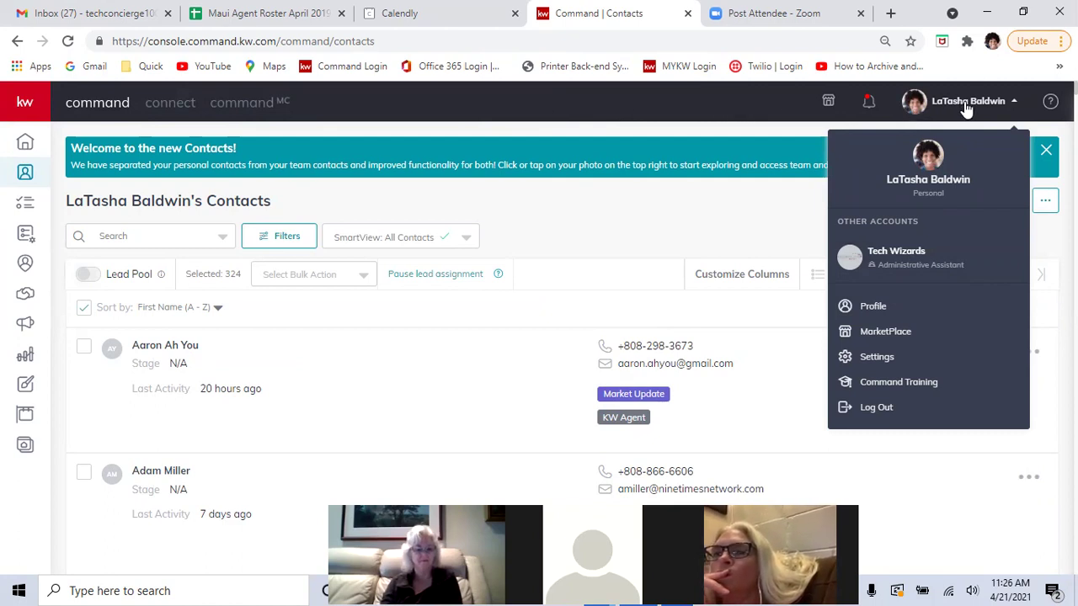
left_click(901, 362)
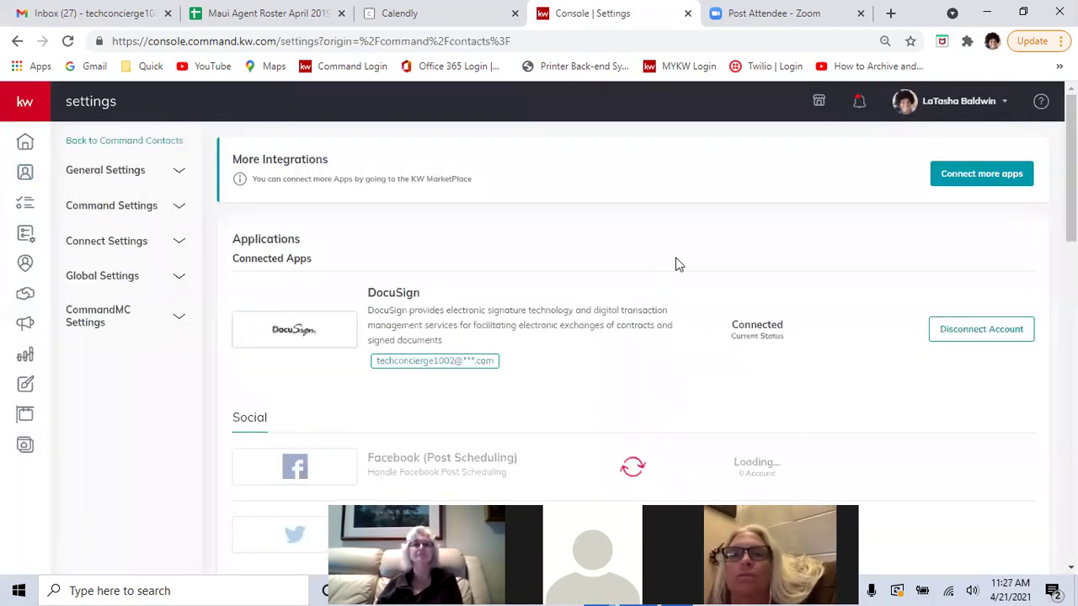
scroll(569, 292, "down", 4)
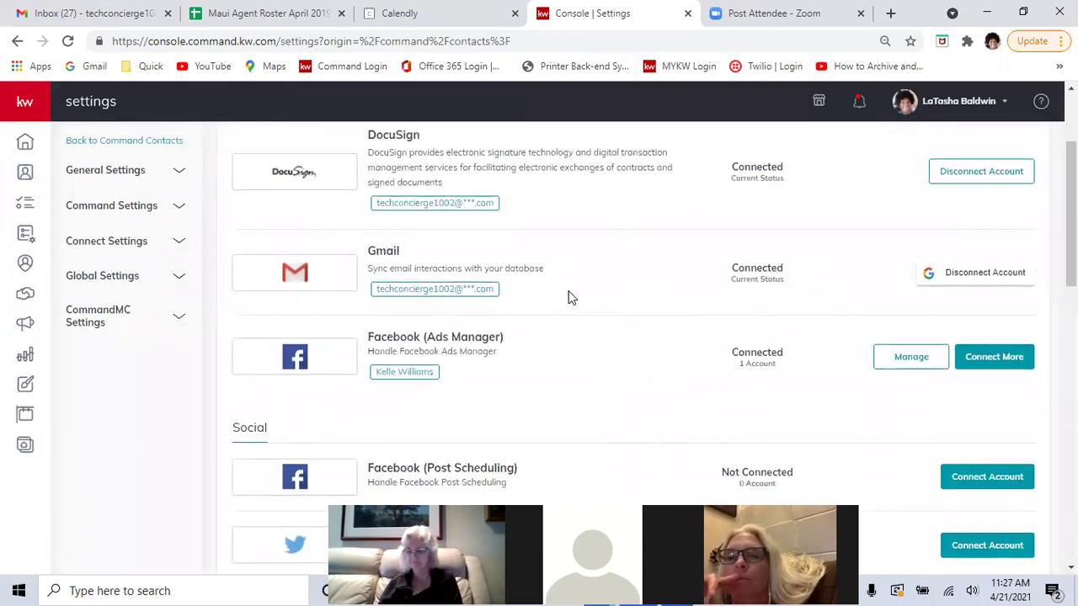
scroll(568, 294, "down", 9)
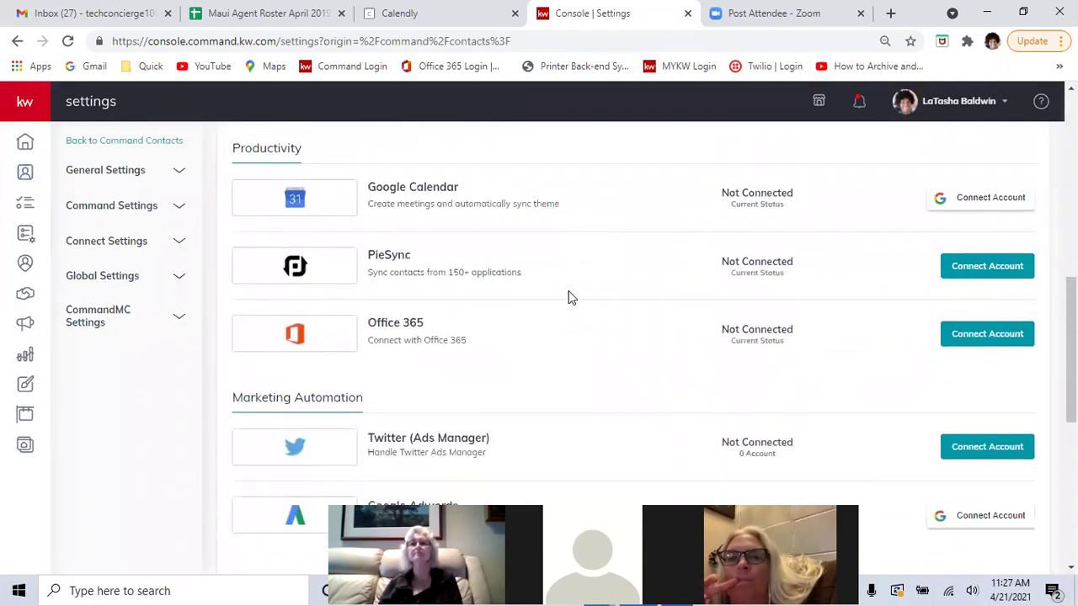
scroll(569, 295, "down", 1)
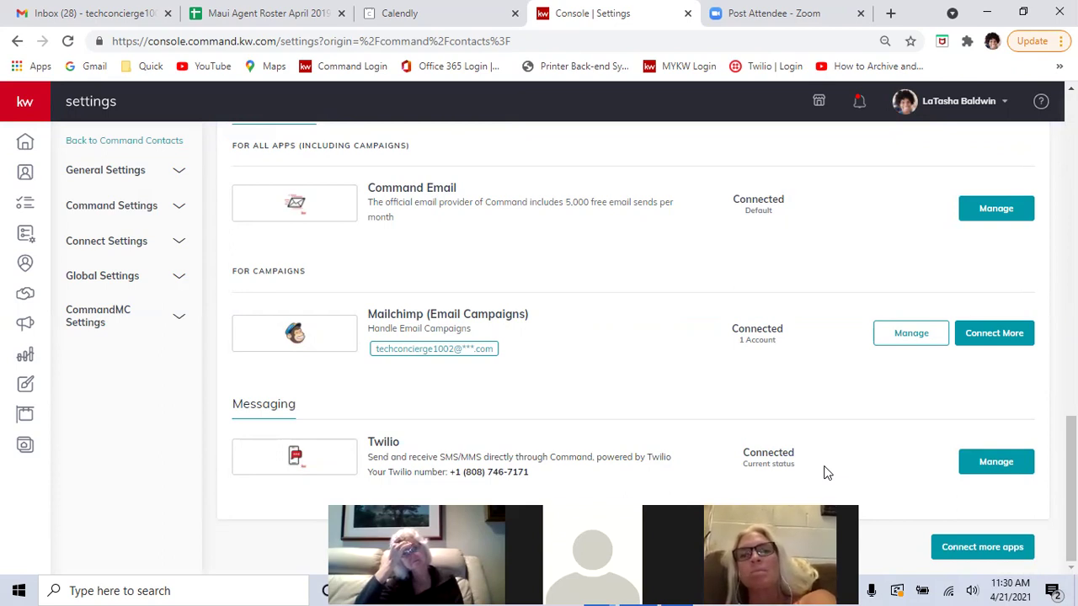
scroll(788, 336, "up", 5)
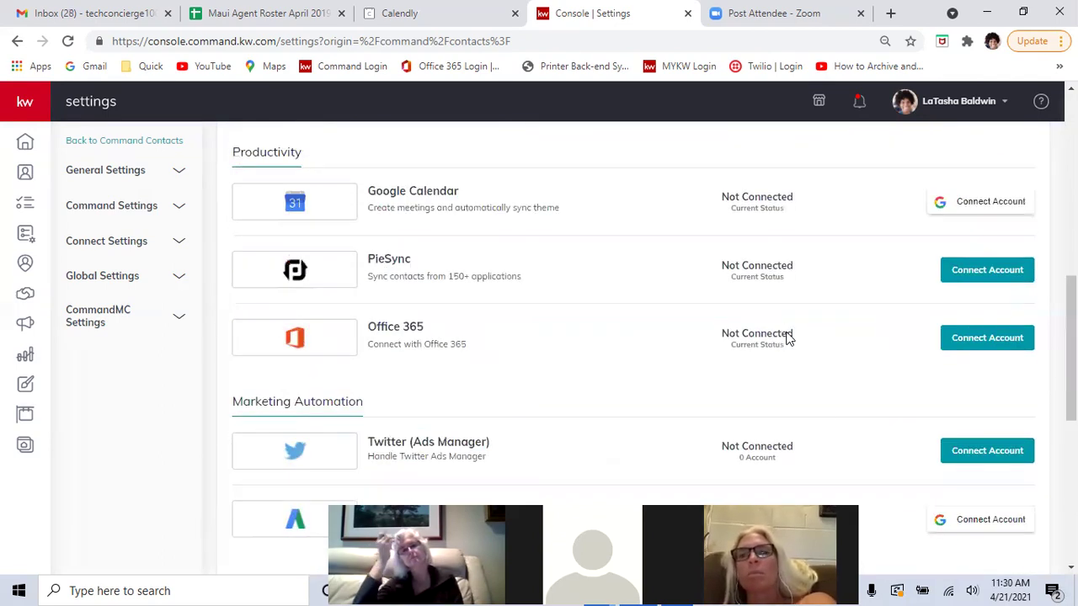
scroll(788, 337, "up", 5)
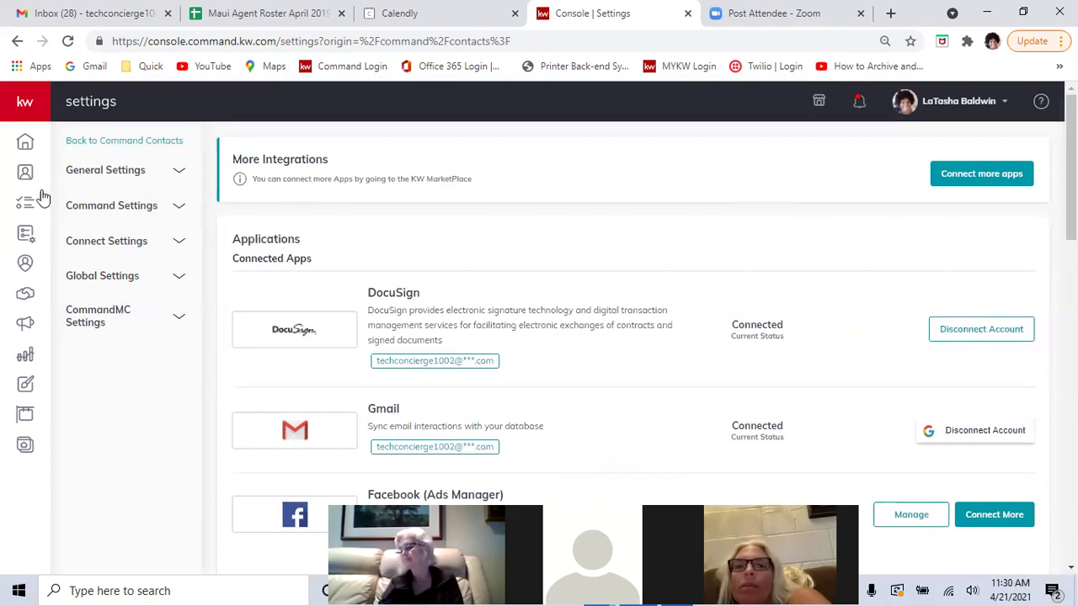
- Create a new SmartPlan named "Introduction Into Command"
left_click(26, 236)
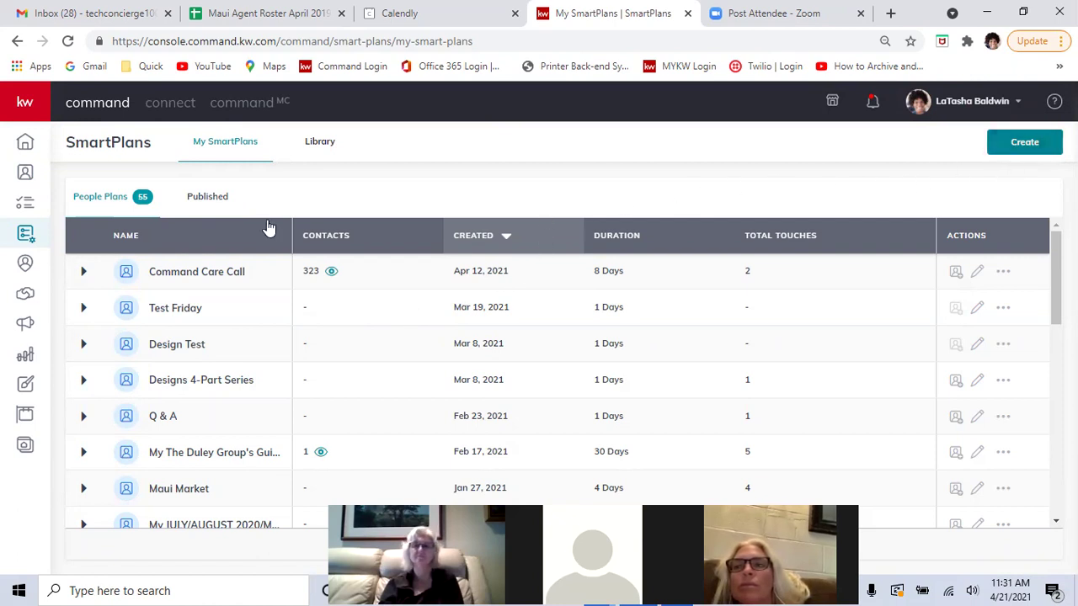
left_click(1014, 148)
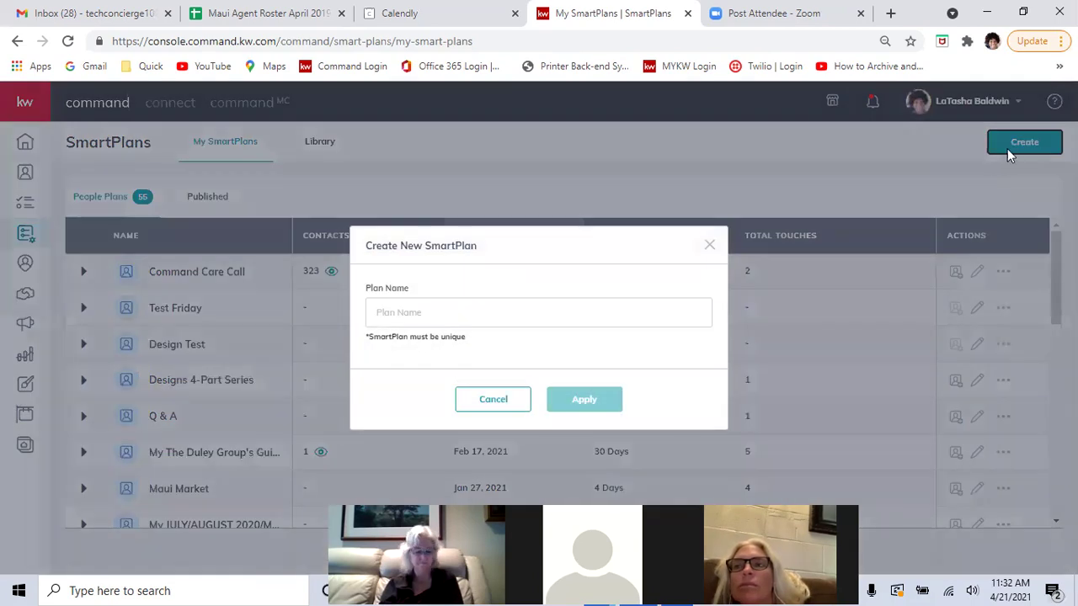
left_click(446, 314)
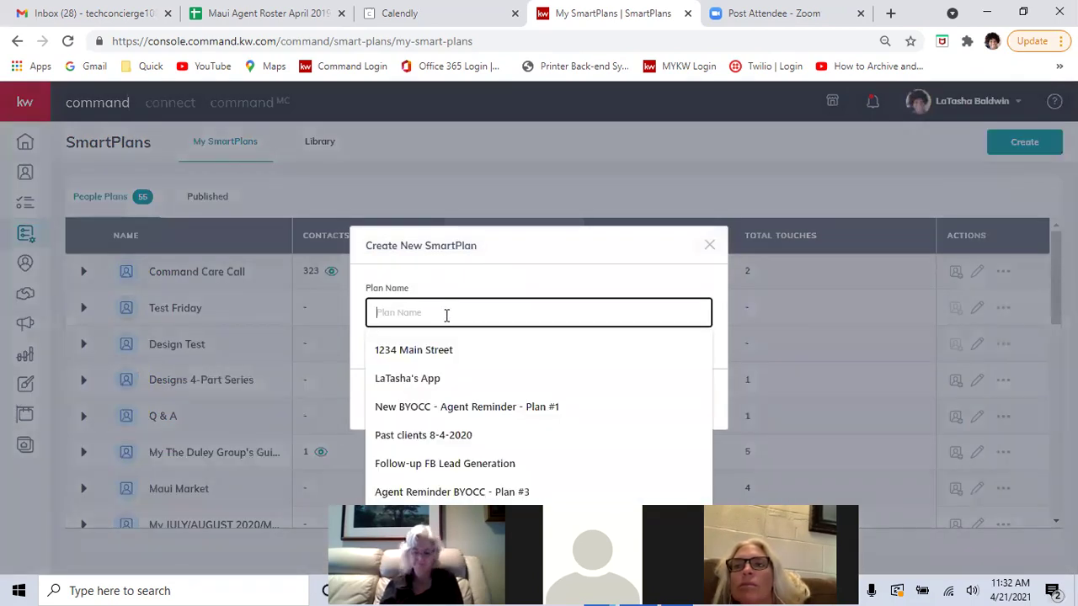
type("Intro")
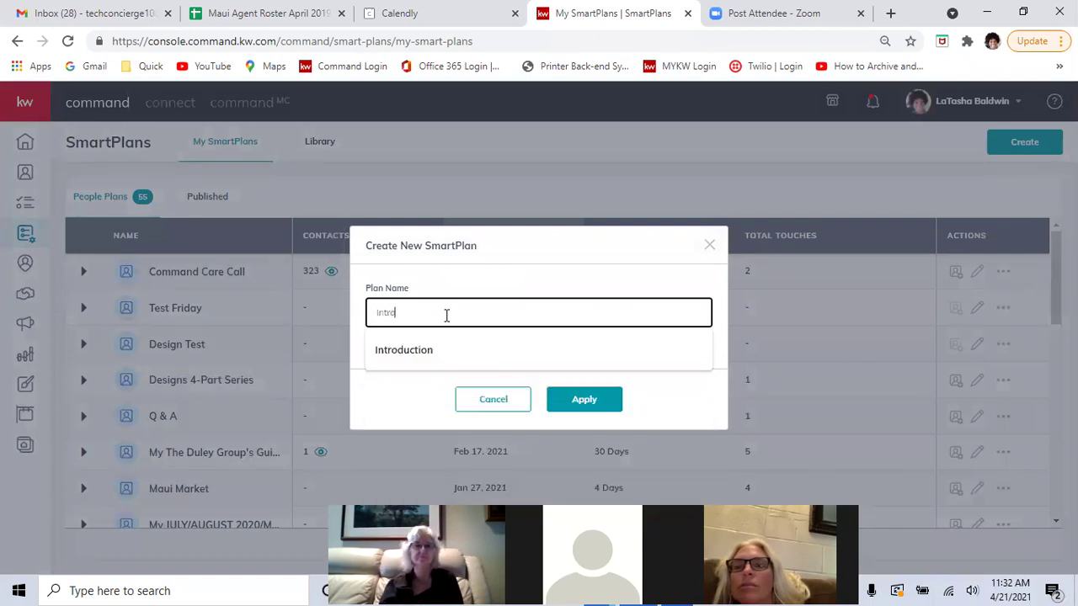
left_click(432, 349)
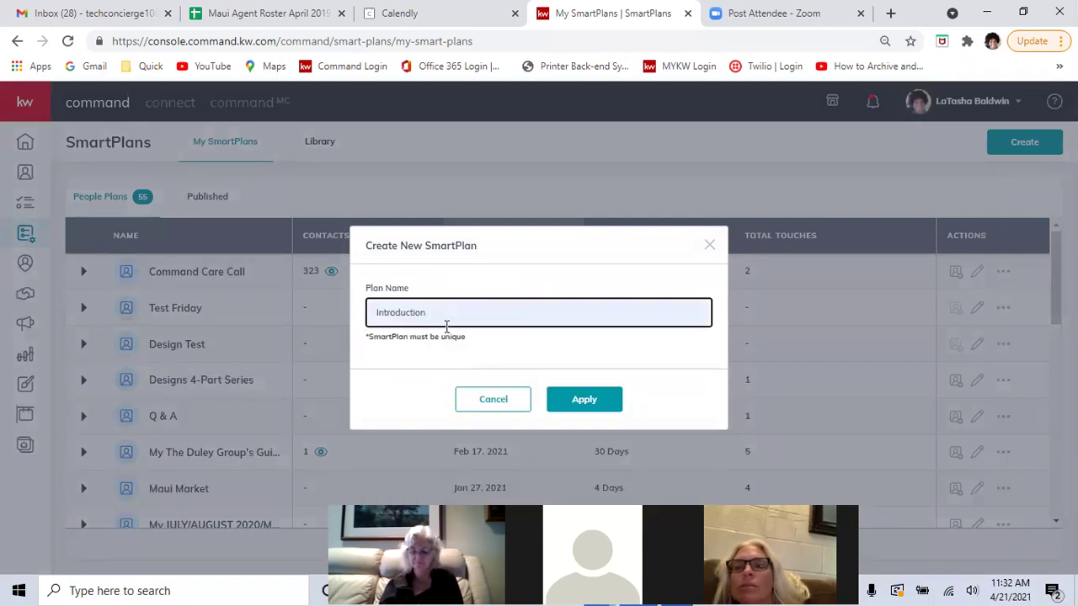
left_click(446, 325)
type("Into Command")
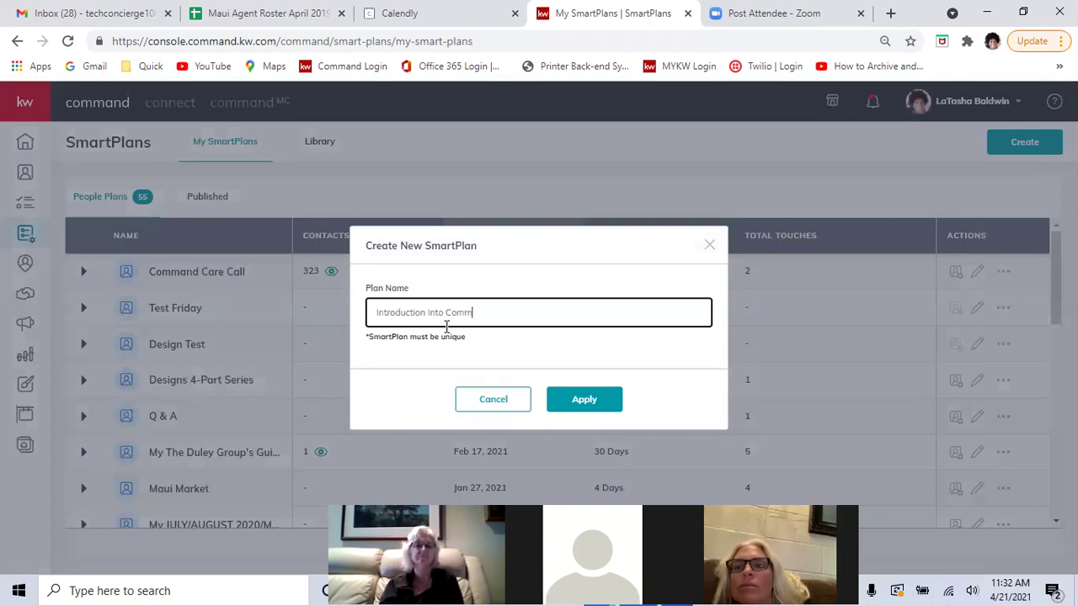
left_click(589, 399)
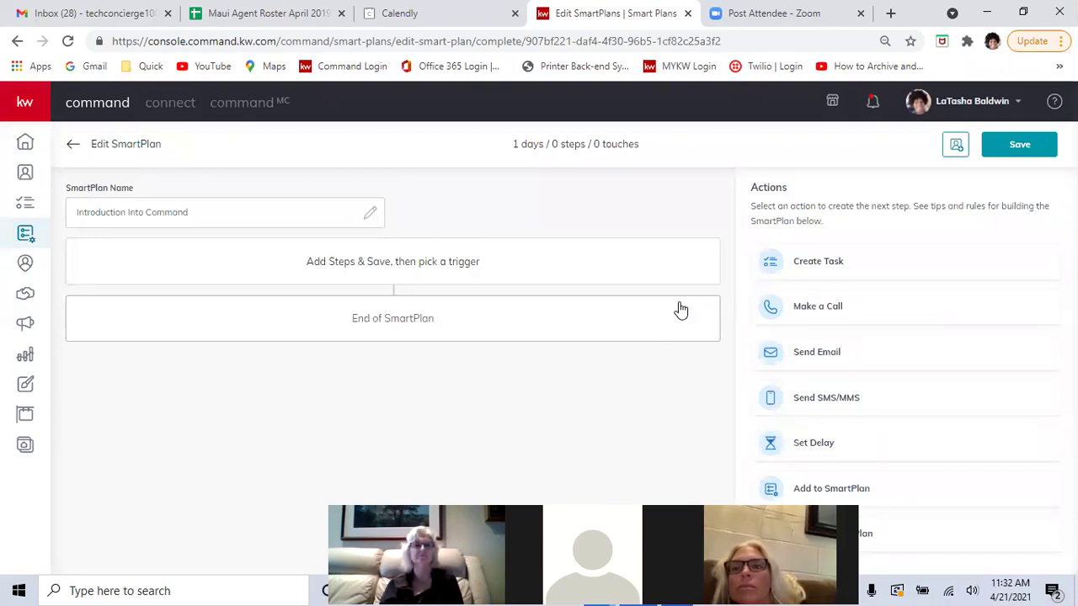
- Add a Make a Call step, a one-day delay, a Send SMS/MMS step, another one-day delay and a Create Task step to the plan
left_click(834, 309)
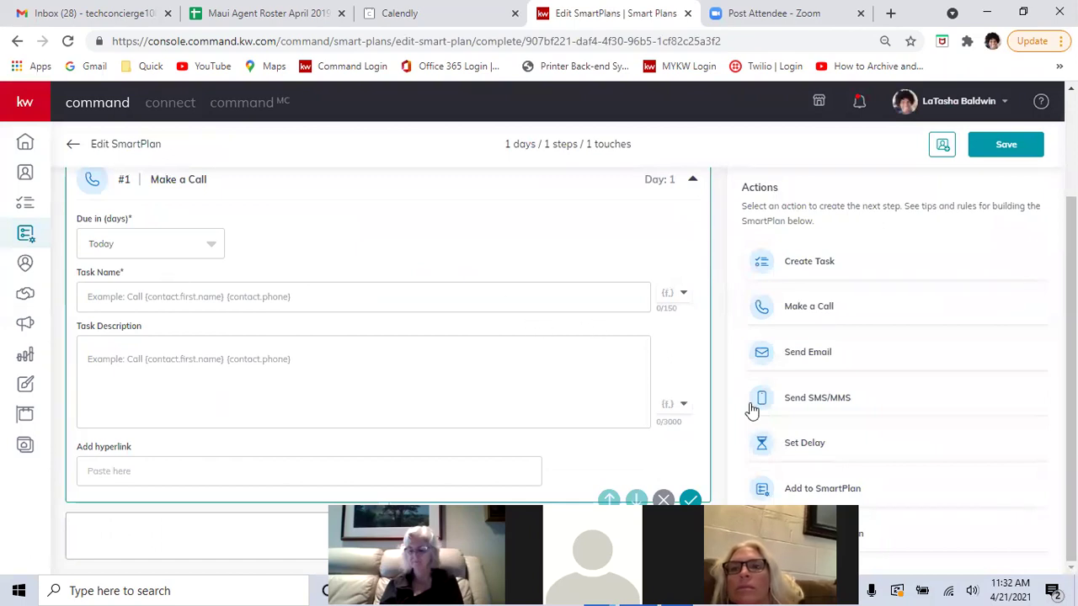
scroll(757, 411, "down", 1)
left_click(802, 367)
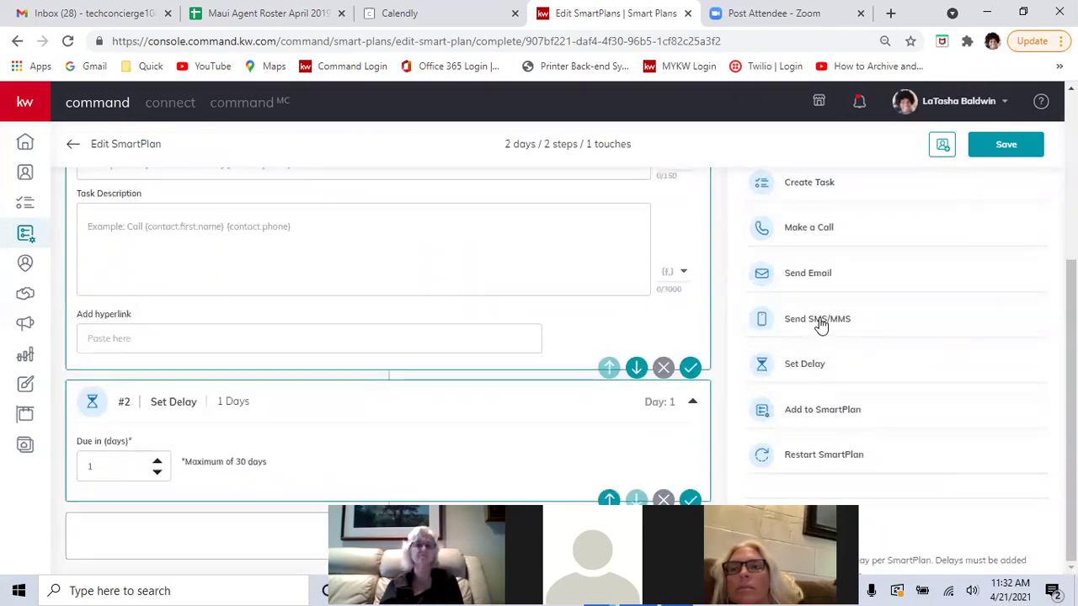
left_click(819, 325)
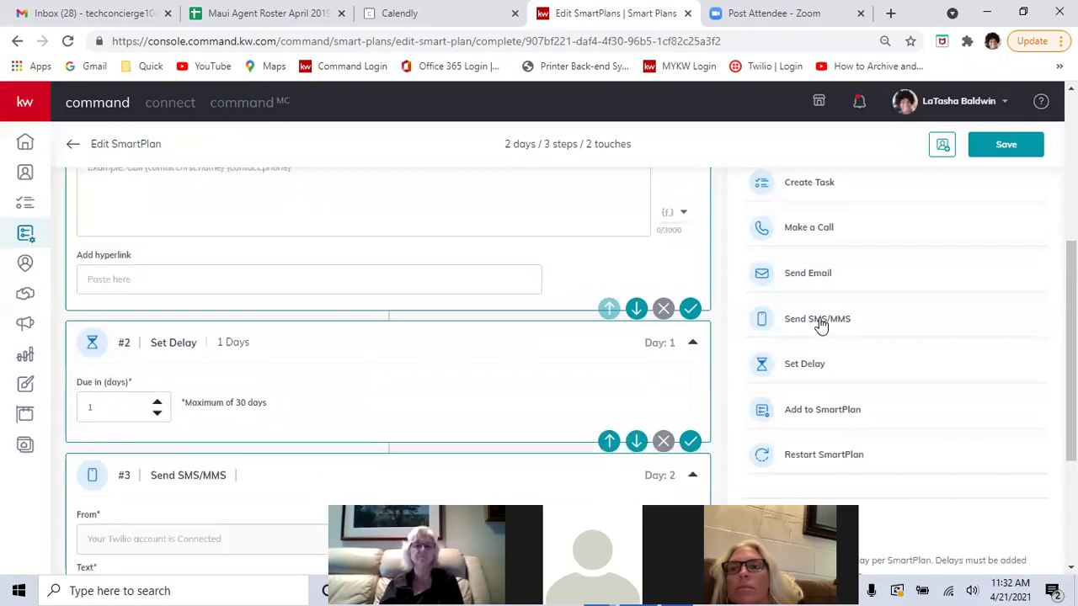
left_click(788, 372)
scroll(796, 386, "up", 1)
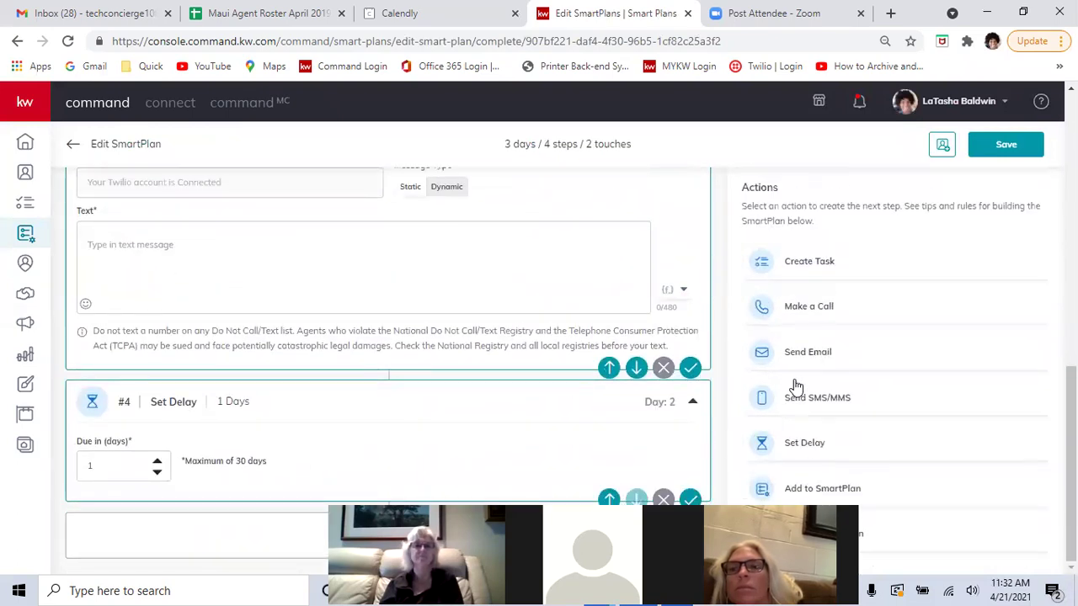
left_click(786, 266)
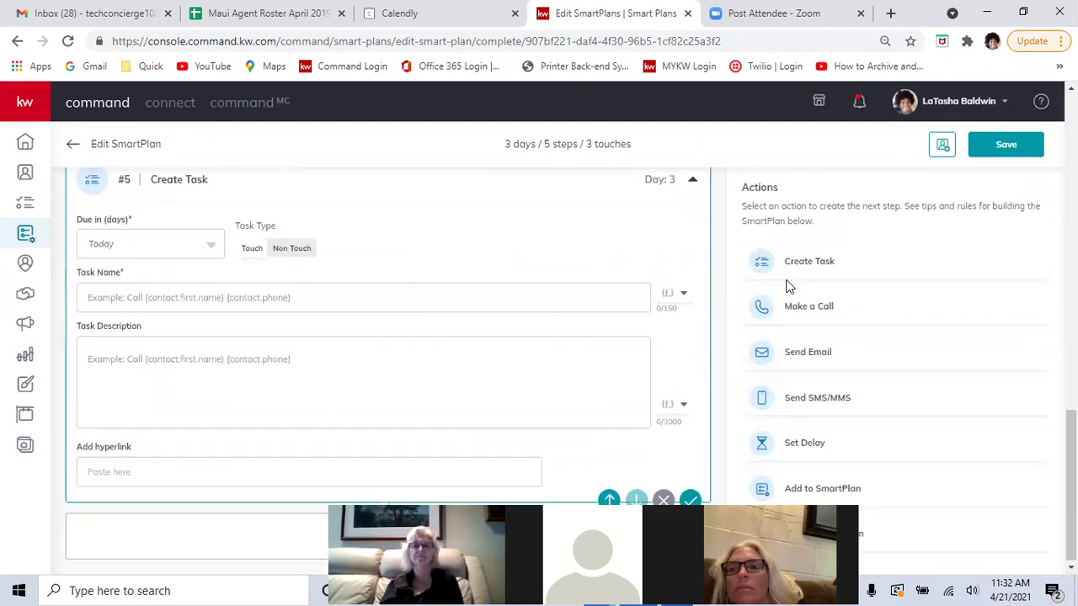
- Add another delay step to the plan and enter "tes" as the task description of the first Make a Call step
left_click(804, 444)
scroll(509, 436, "up", 15)
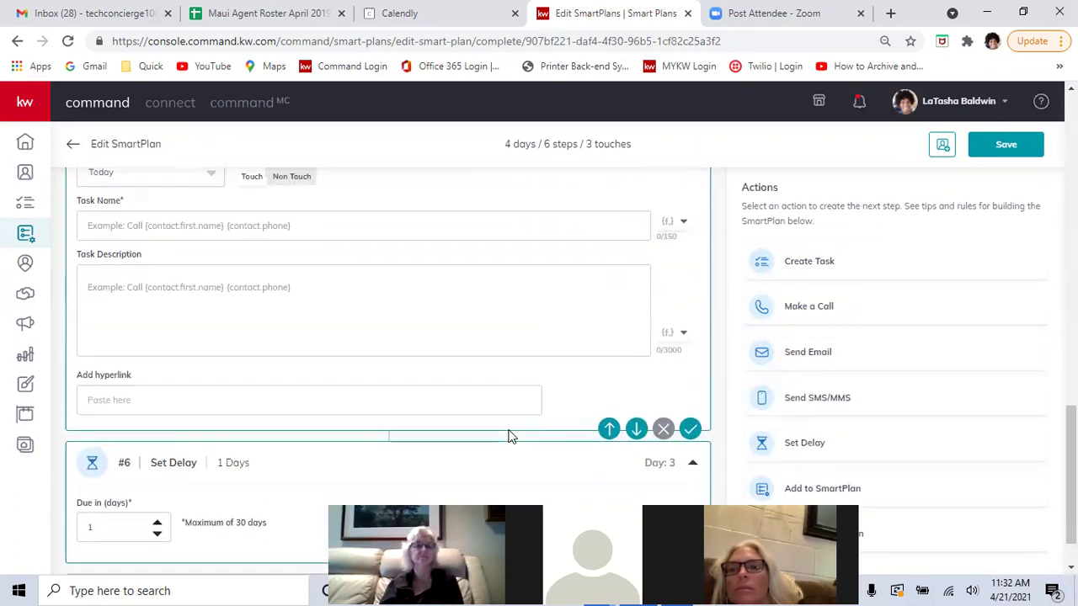
scroll(509, 436, "up", 3)
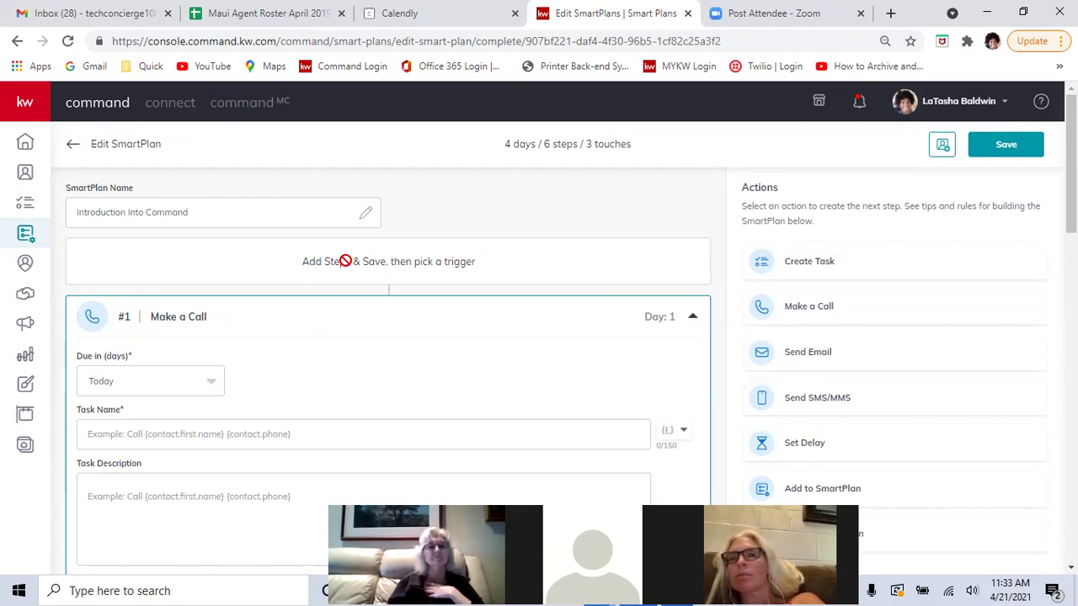
scroll(194, 327, "down", 2)
left_click(173, 337)
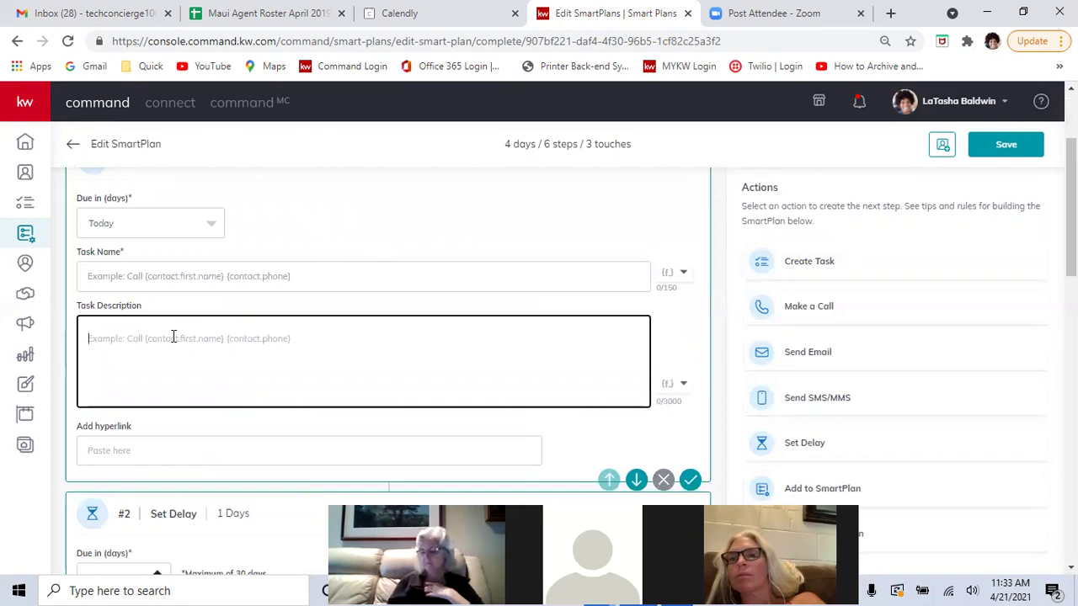
type("tes")
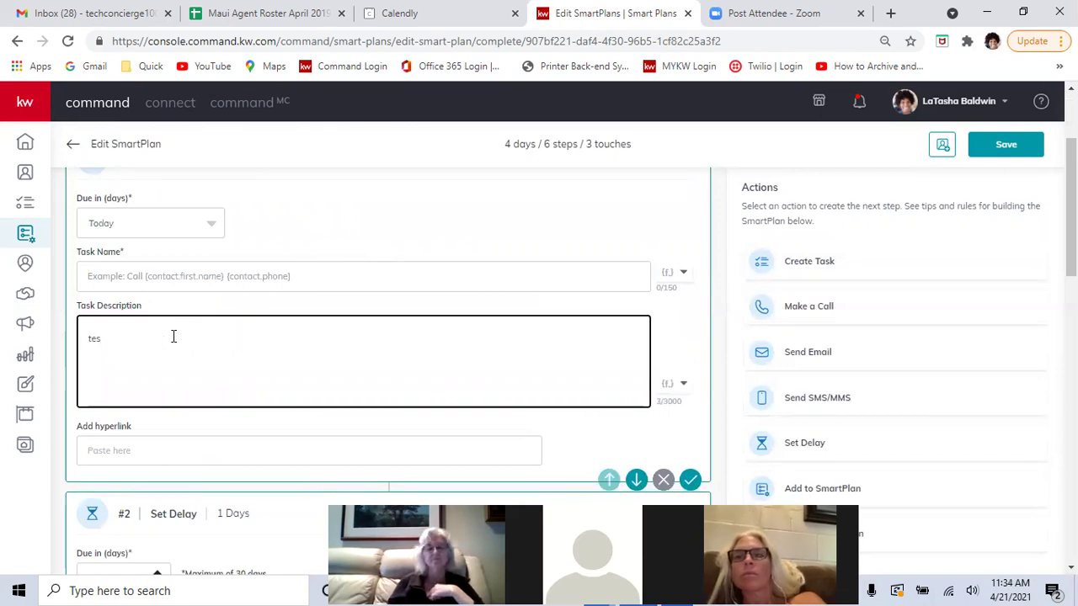
scroll(213, 352, "up", 3)
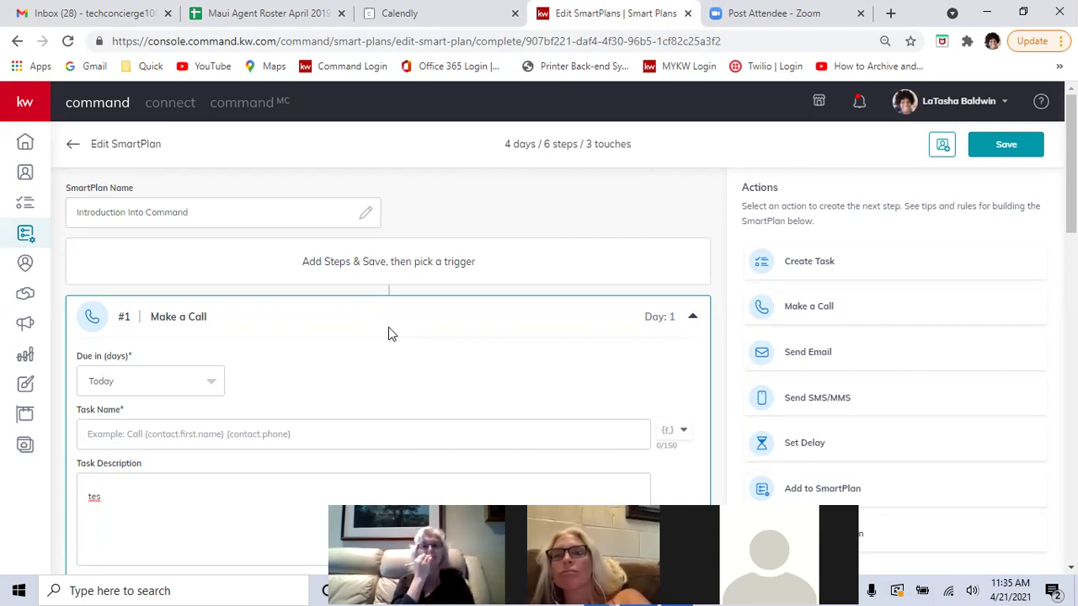
- Leave the SmartPlan by discarding its changes and go to the Referrals page
left_click(25, 264)
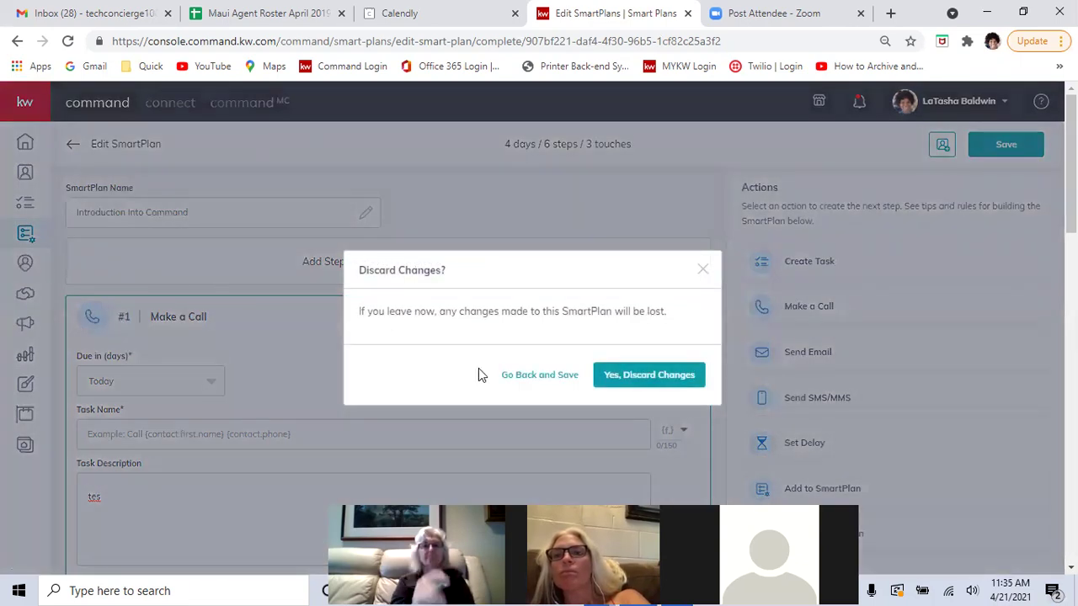
left_click(623, 387)
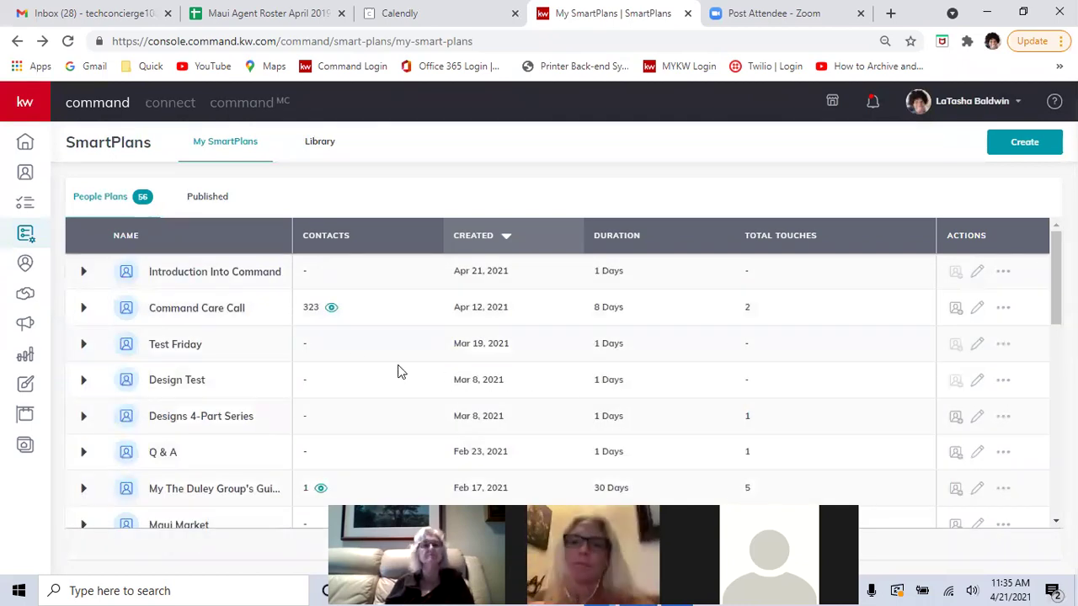
left_click(27, 263)
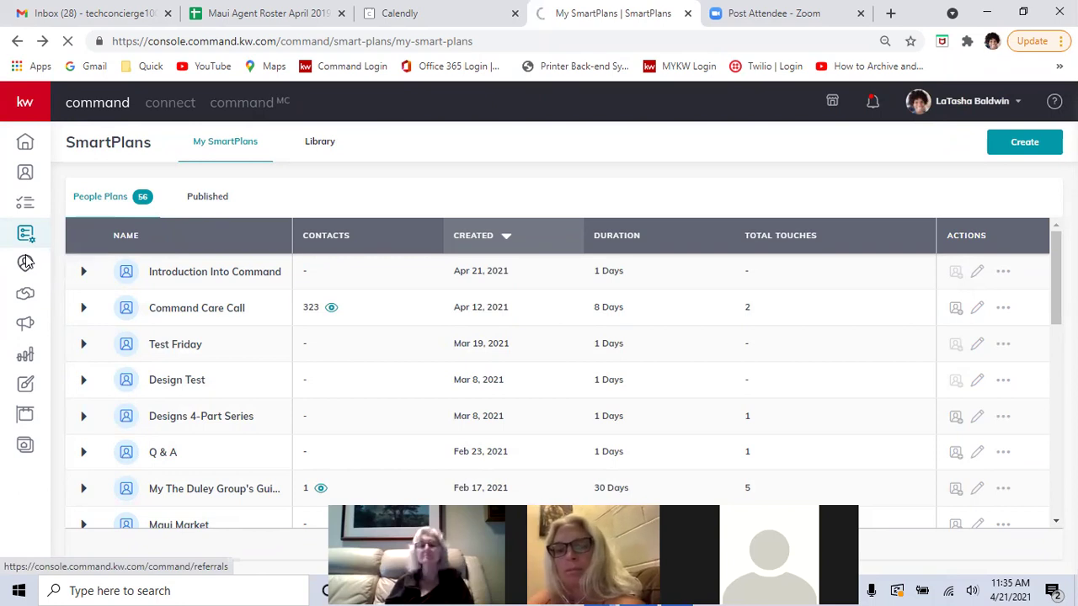
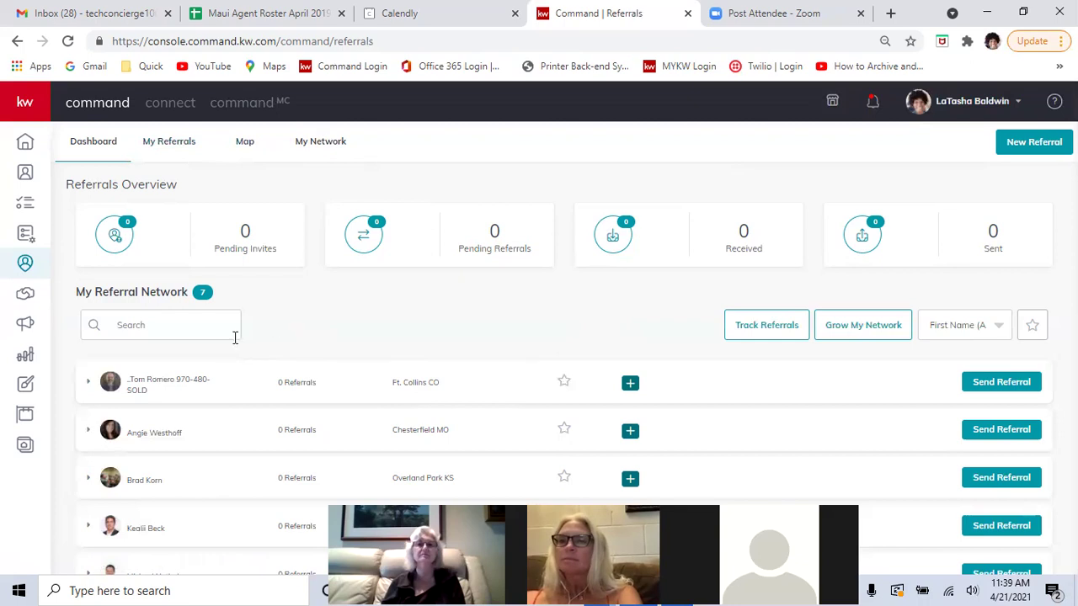
- Search the referral network for agents in "texas"
left_click(188, 325)
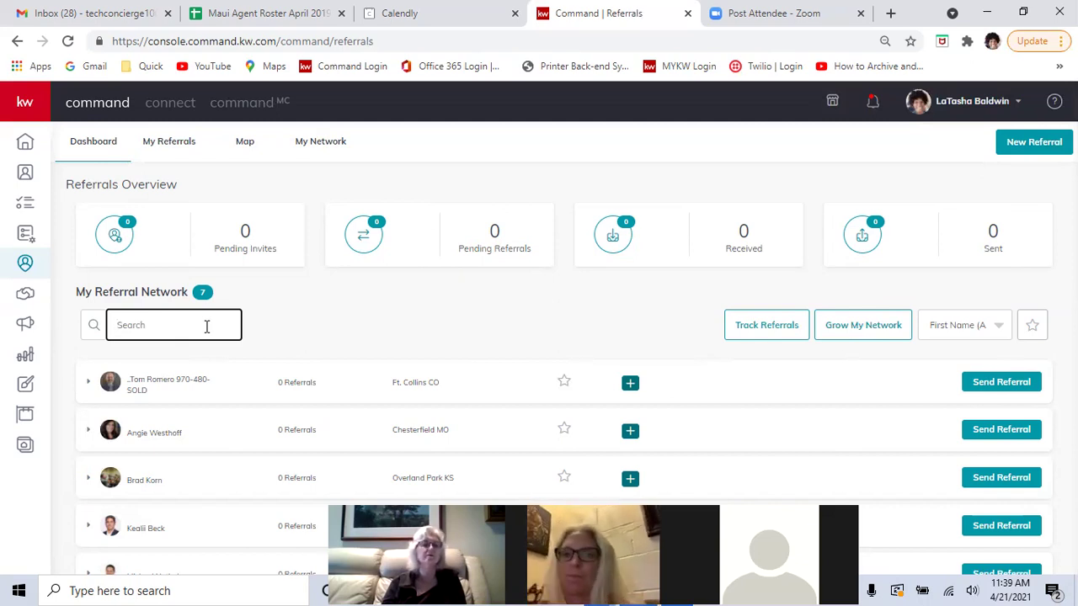
type("text")
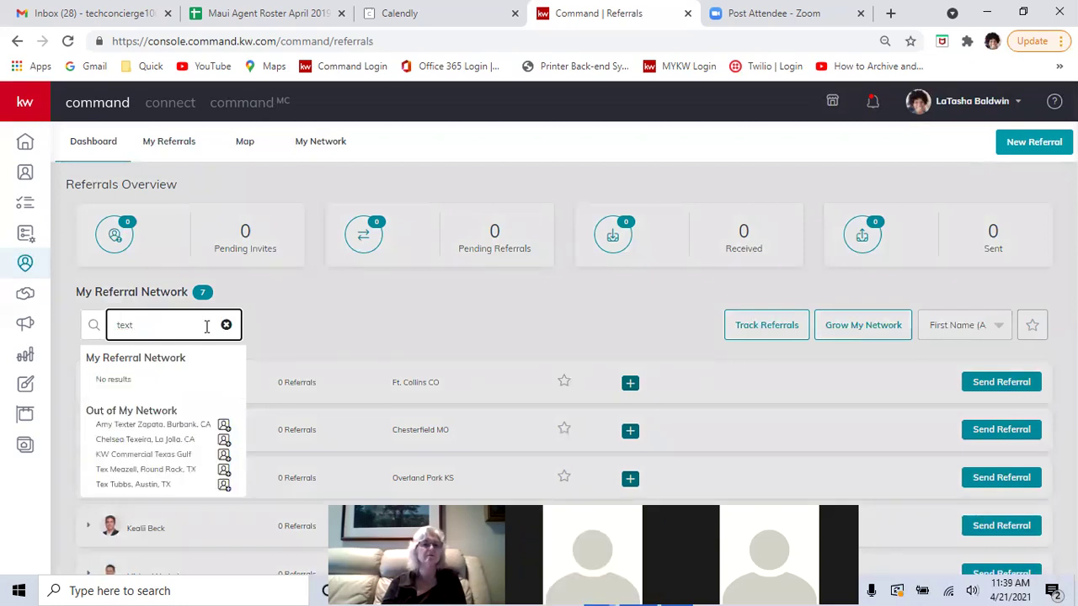
key("BackSpace")
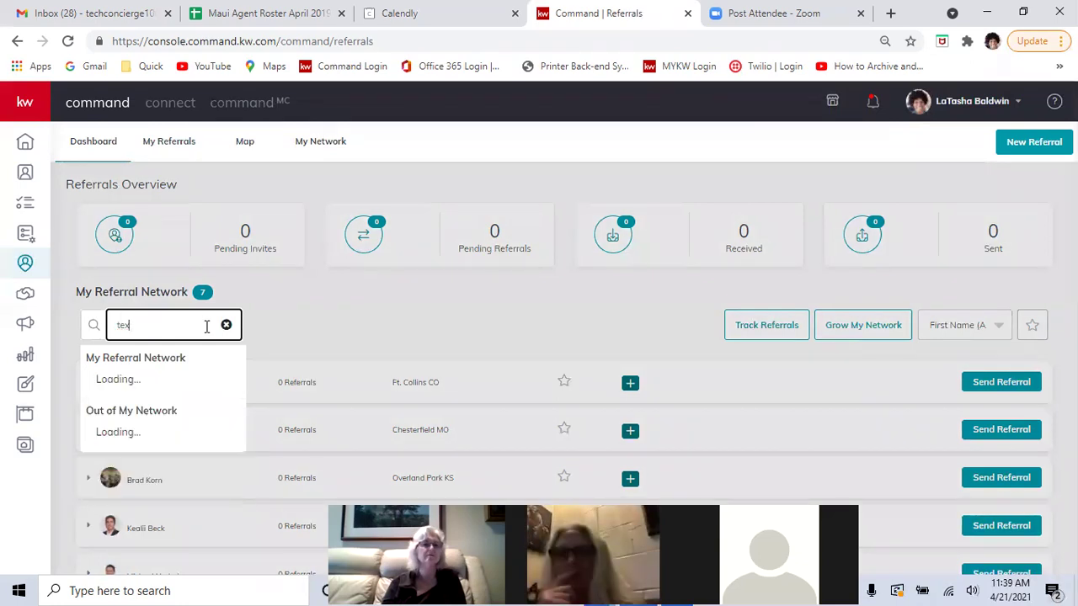
type("xas")
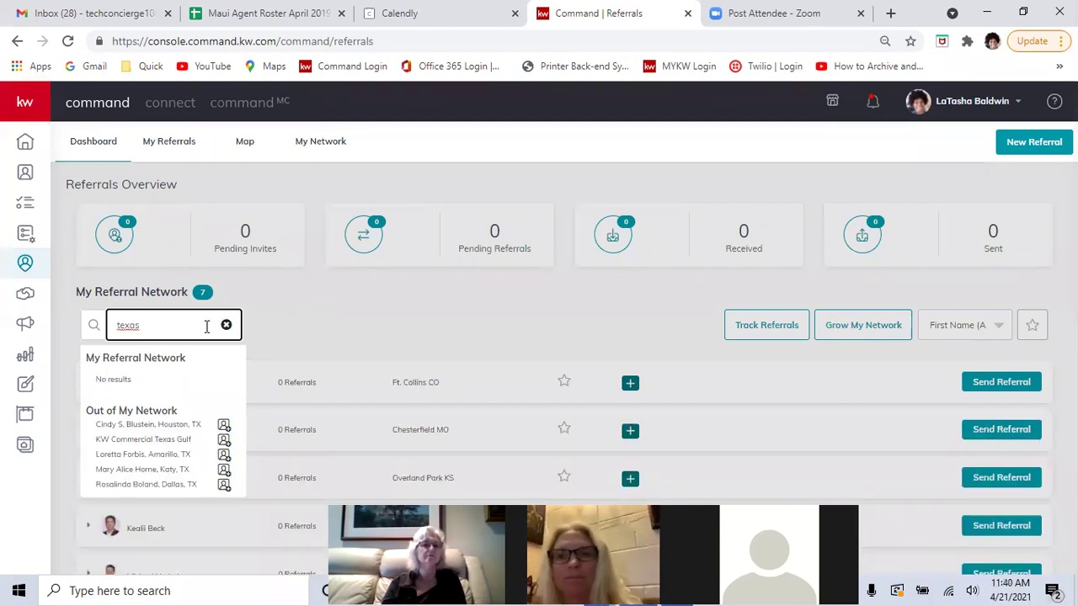
left_click(386, 324)
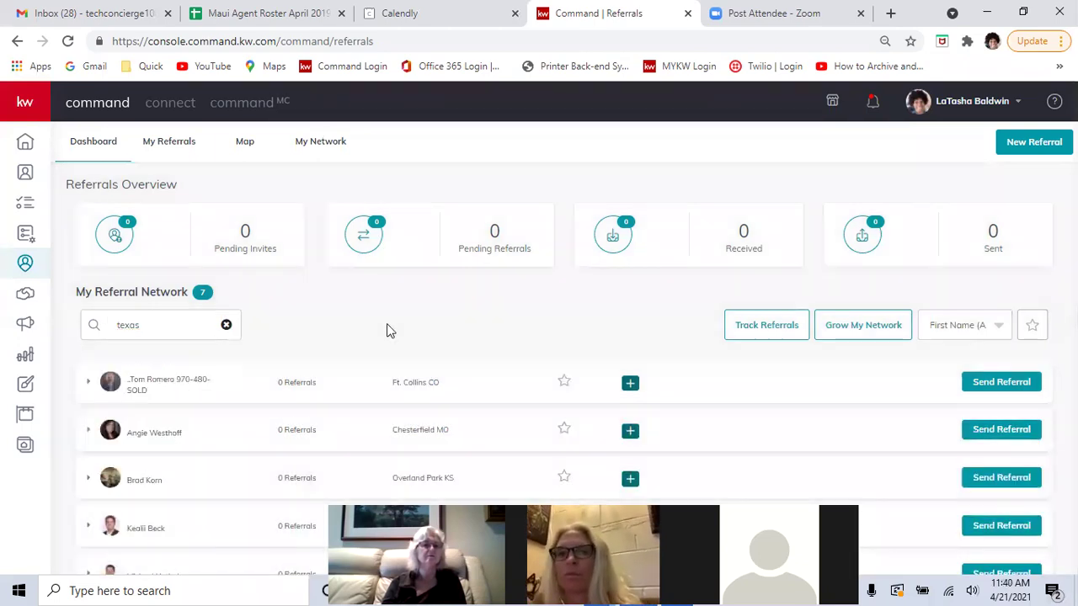
left_click(177, 330)
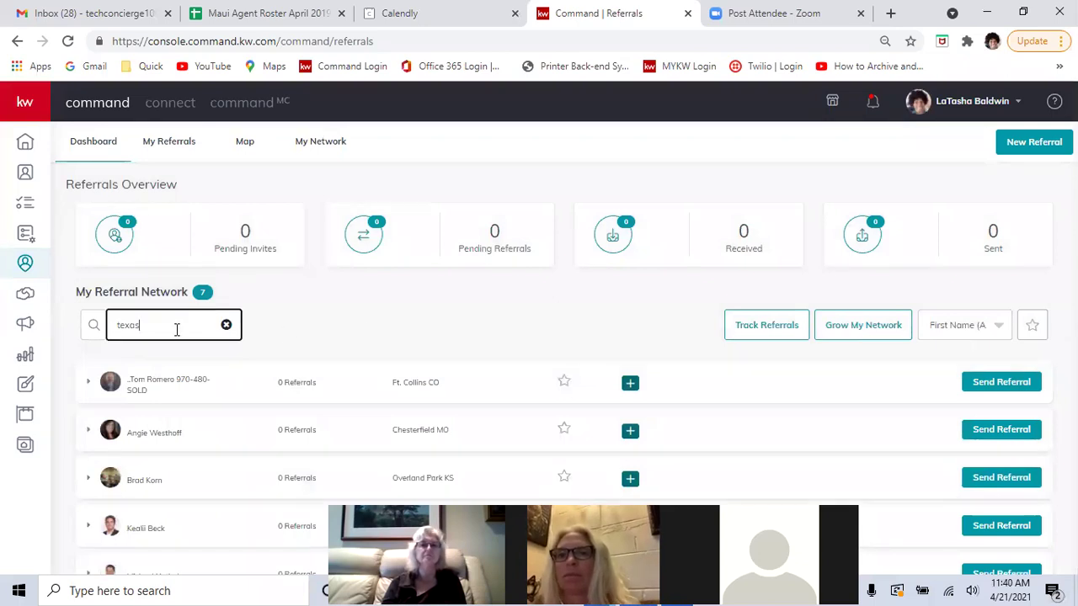
- Review the referral network invitation for the Houston agent, including its personalized message field, and close it without sending
left_click(150, 427)
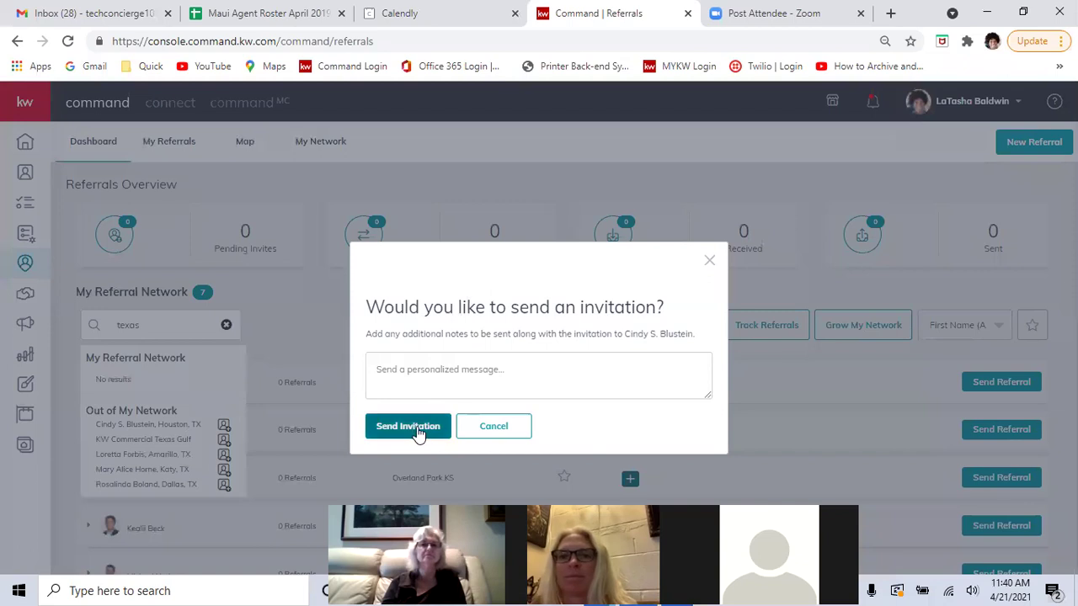
left_click(425, 357)
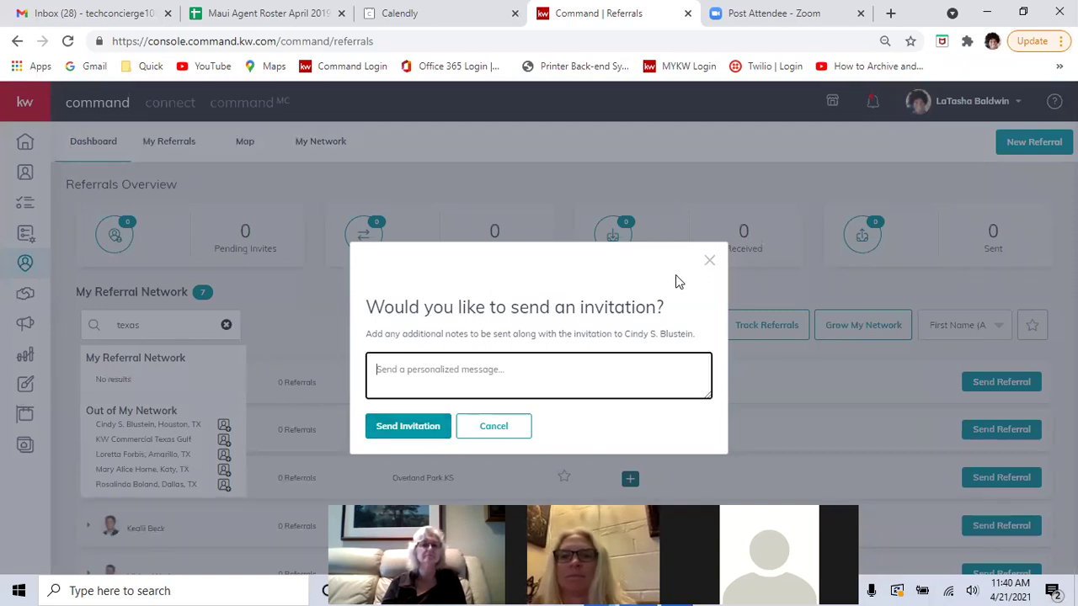
left_click(709, 263)
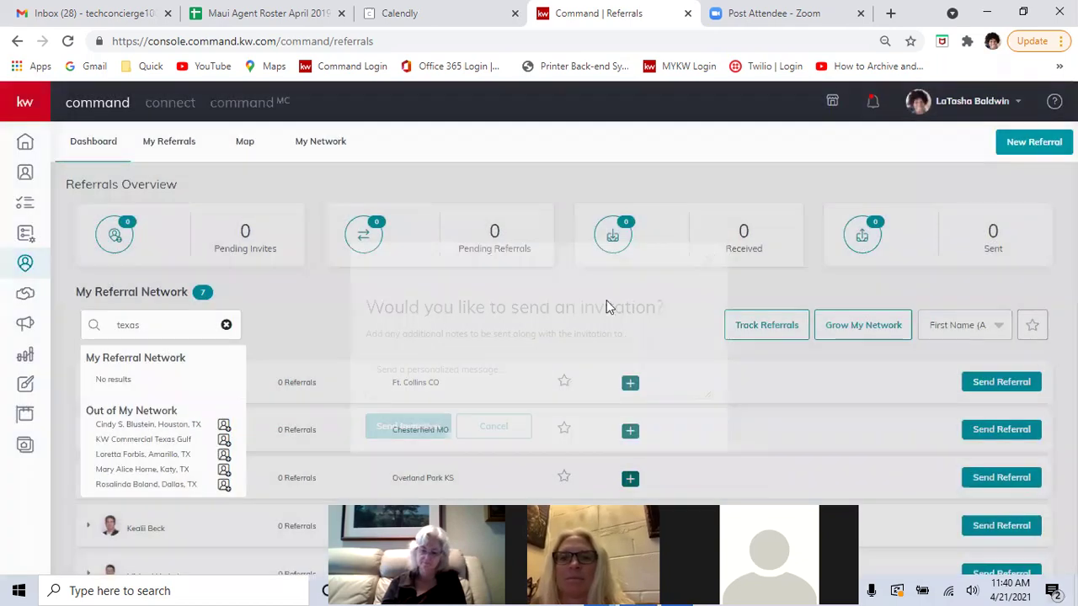
left_click(223, 426)
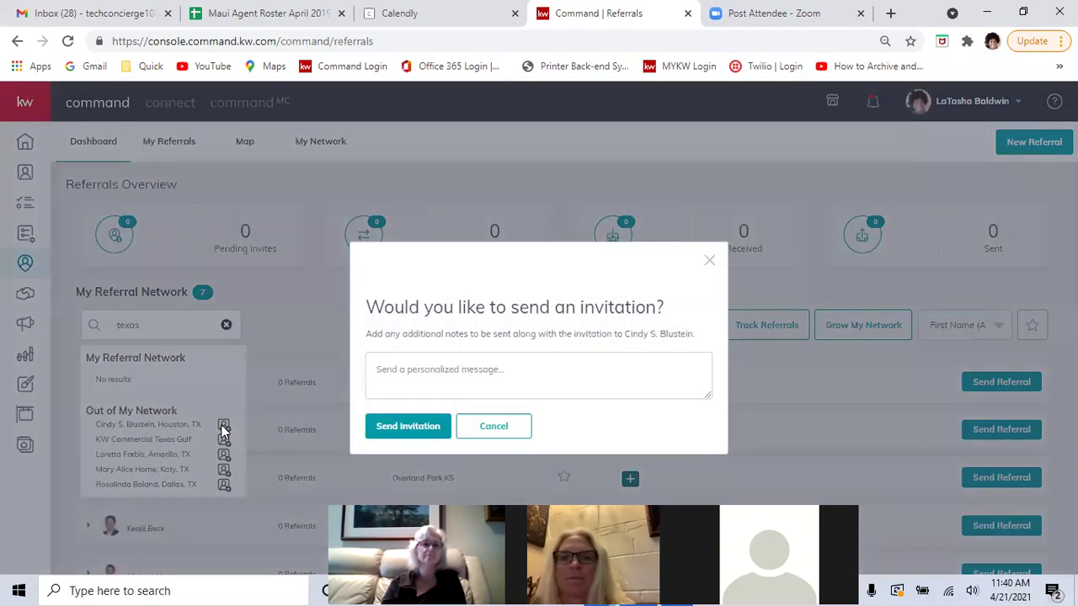
left_click(222, 435)
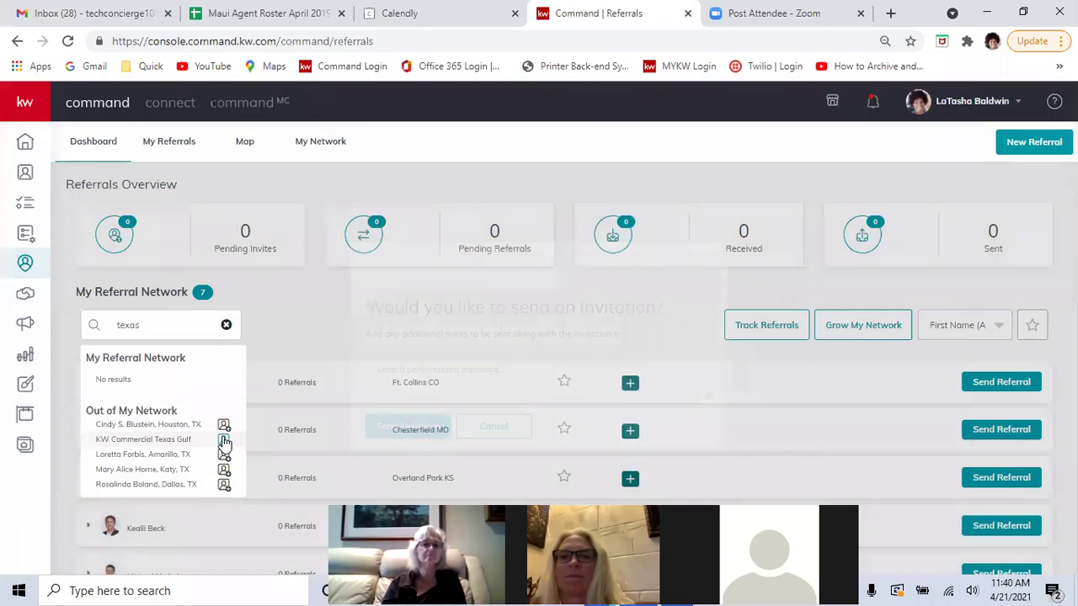
- Review the invitations for KW Commercial Texas Gulf and the agent in Katy, TX, and close them without sending
left_click(223, 441)
left_click(414, 369)
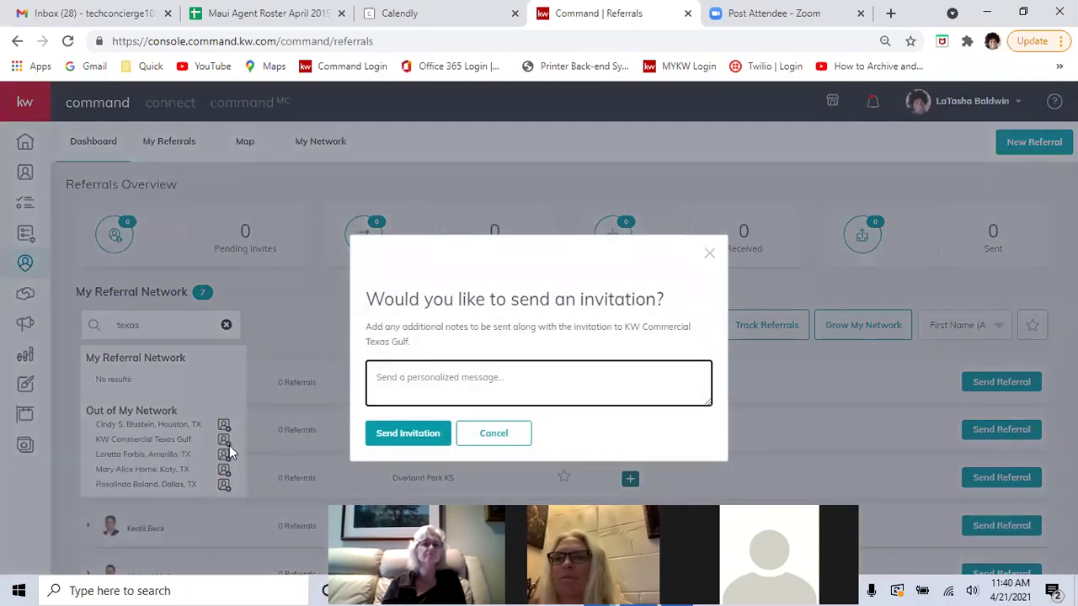
left_click(221, 459)
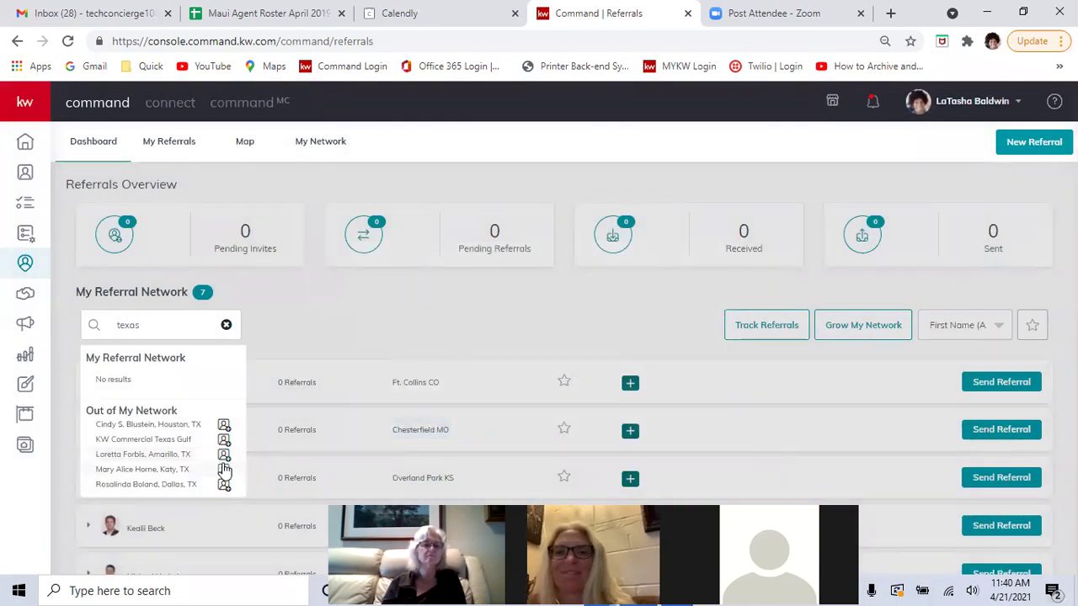
left_click(224, 469)
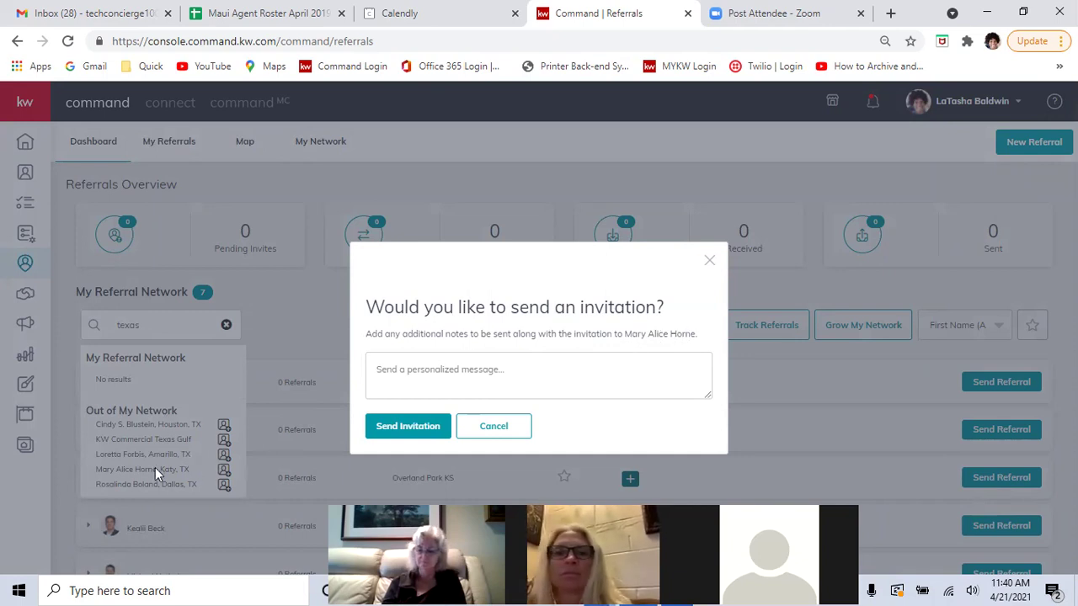
left_click(426, 368)
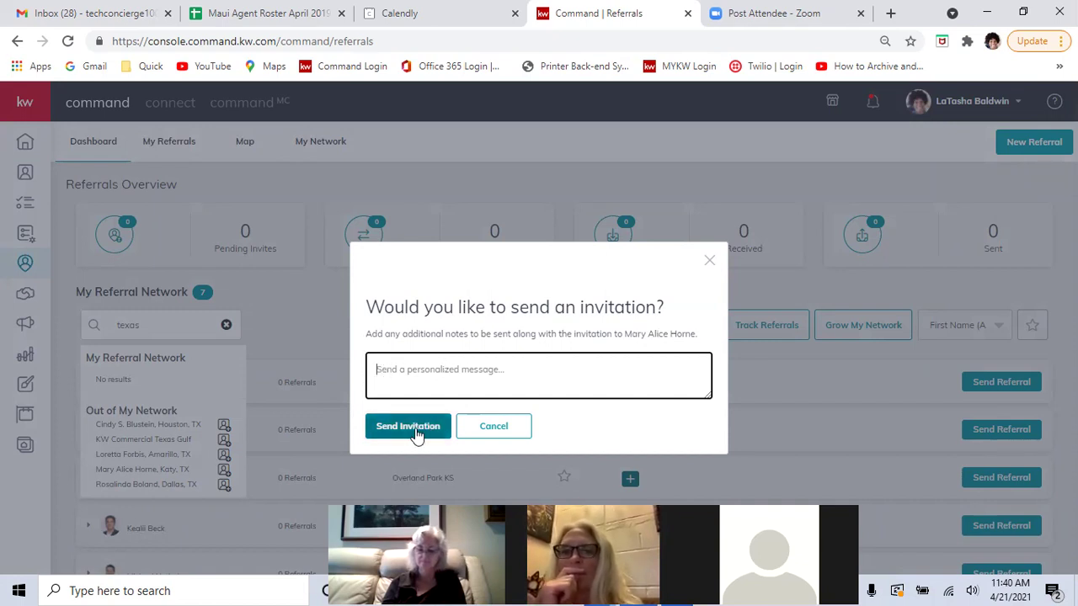
left_click(713, 261)
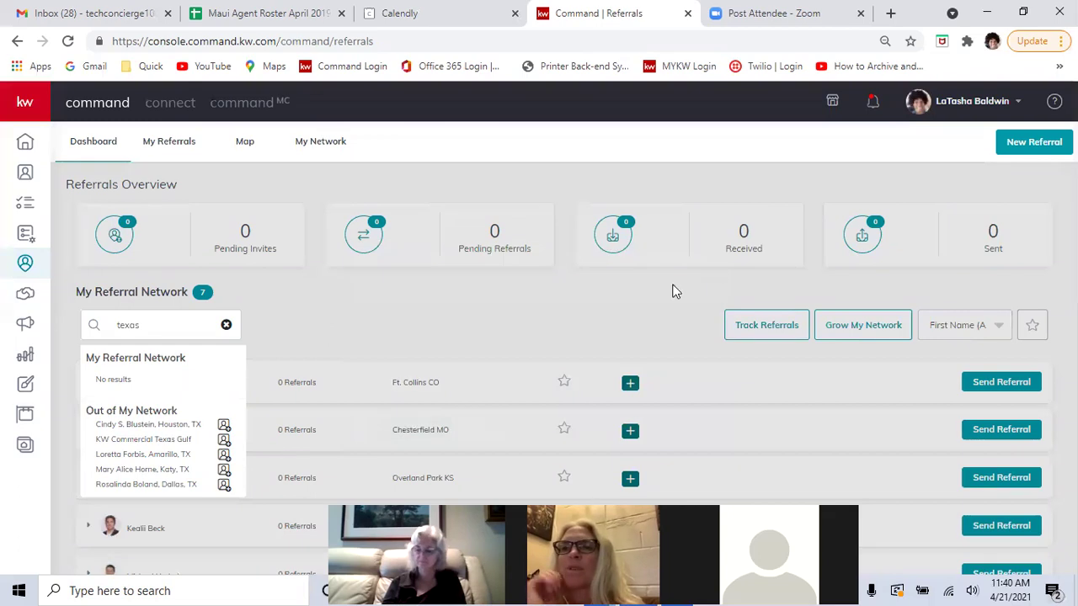
- Replace the referral network search with "honolulu" and look through the agents outside the network
left_click(467, 320)
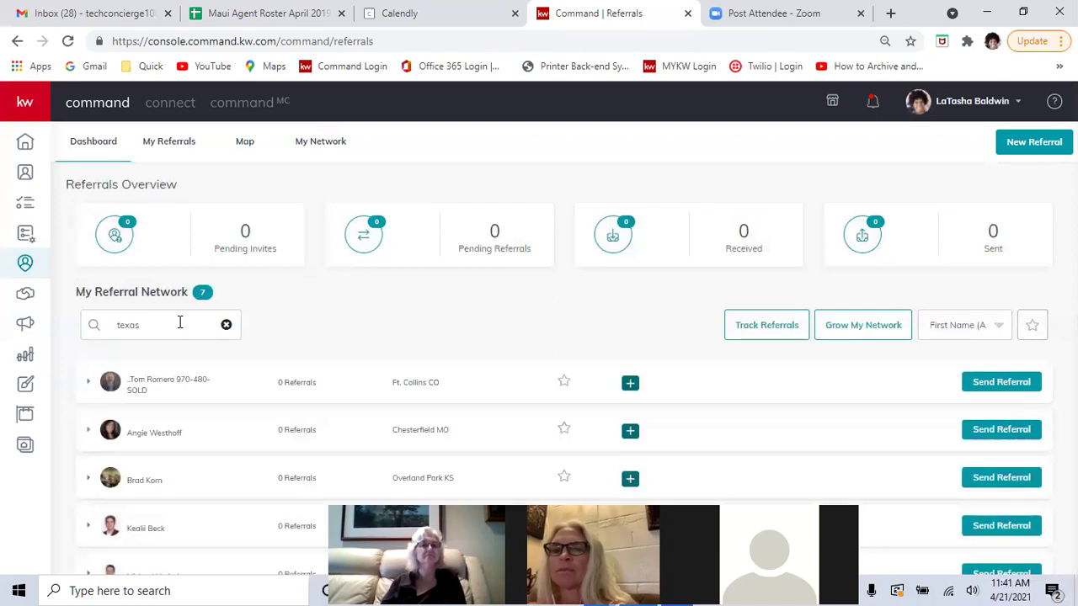
left_click_drag(167, 325, 104, 329)
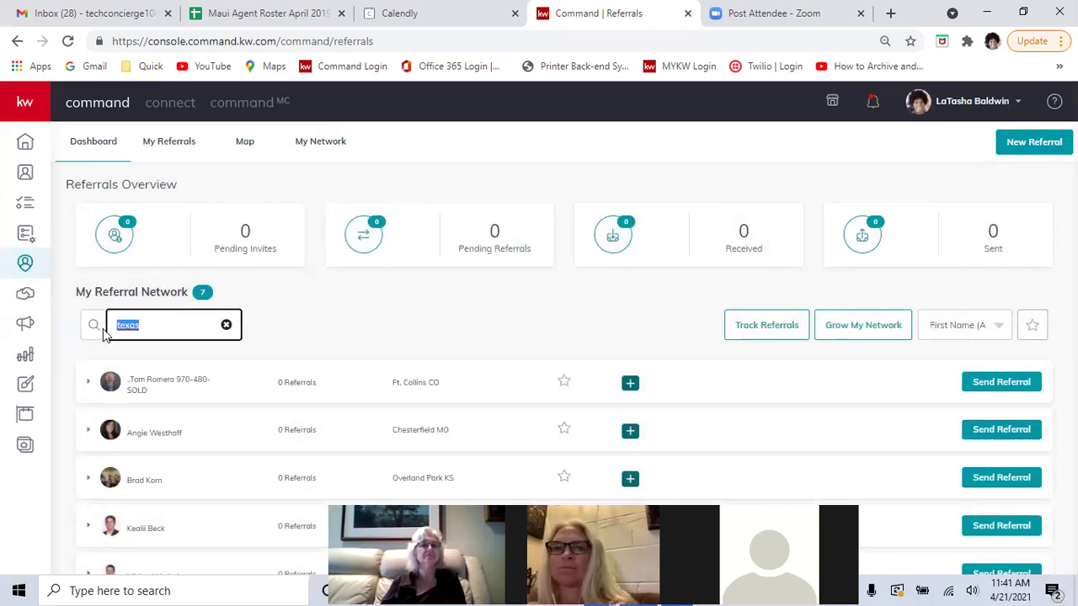
type("honolulu")
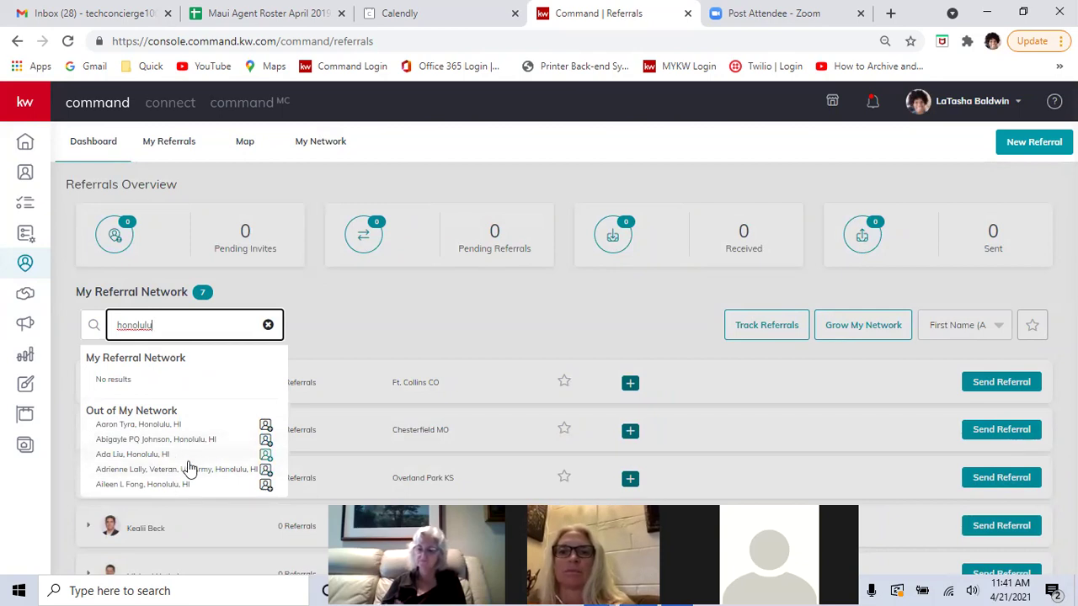
scroll(188, 463, "down", 1)
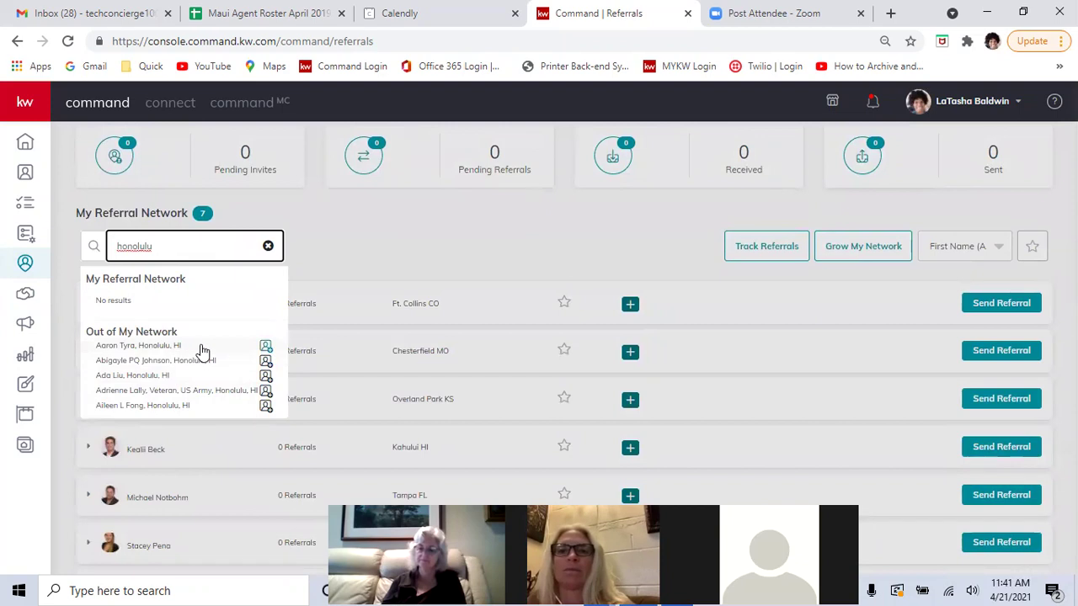
- Review the invitation for the first Honolulu agent, close it without sending, and clear the search
left_click(266, 349)
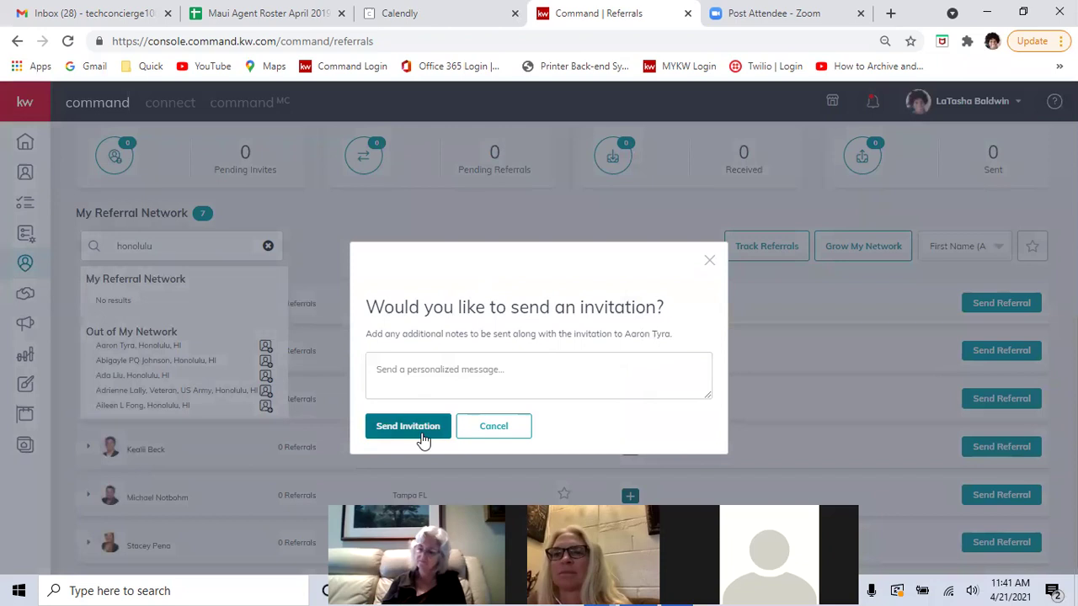
left_click(309, 210)
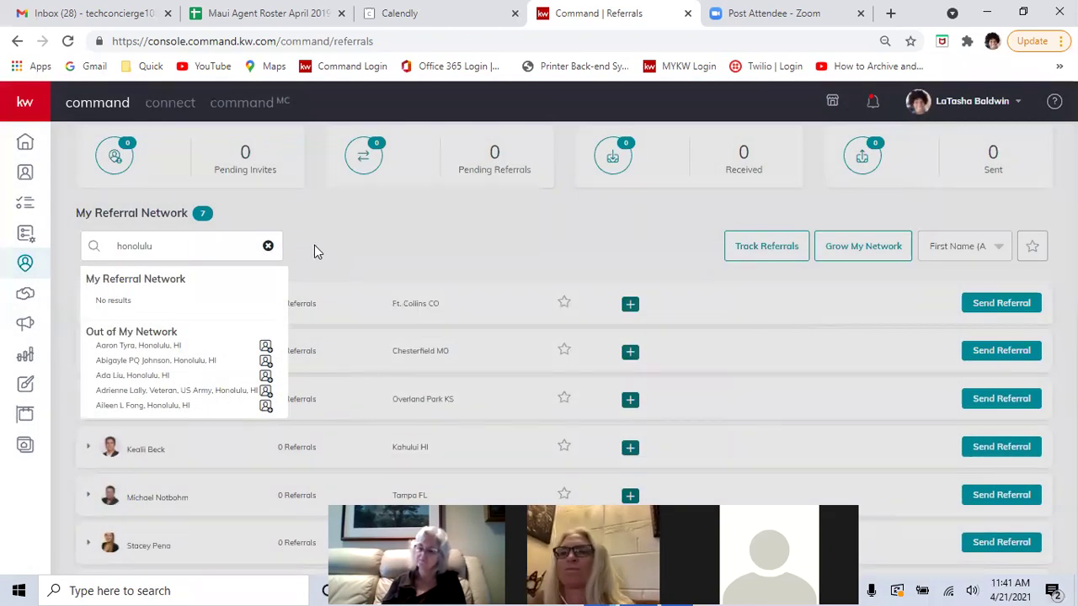
left_click(267, 246)
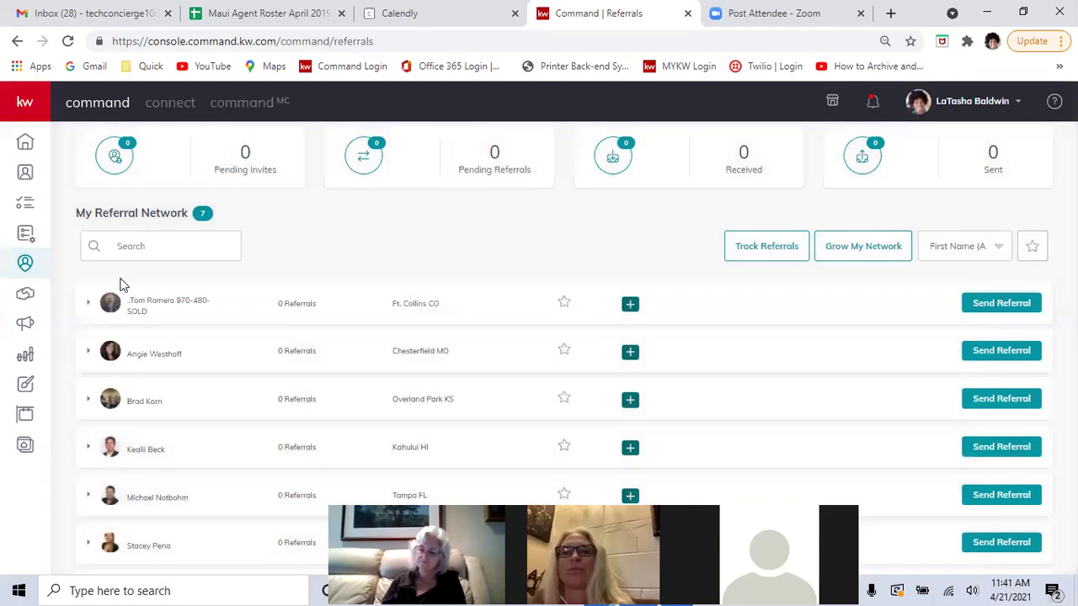
- Go to Opportunities and review the Listings, Buyers and Leases pipelines
left_click(28, 298)
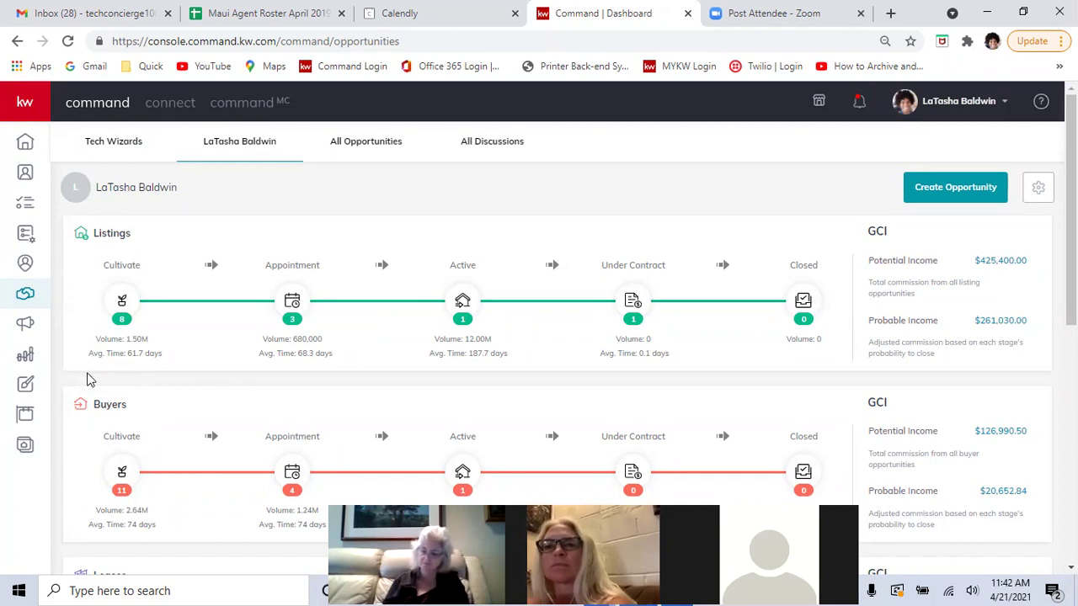
scroll(101, 392, "down", 3)
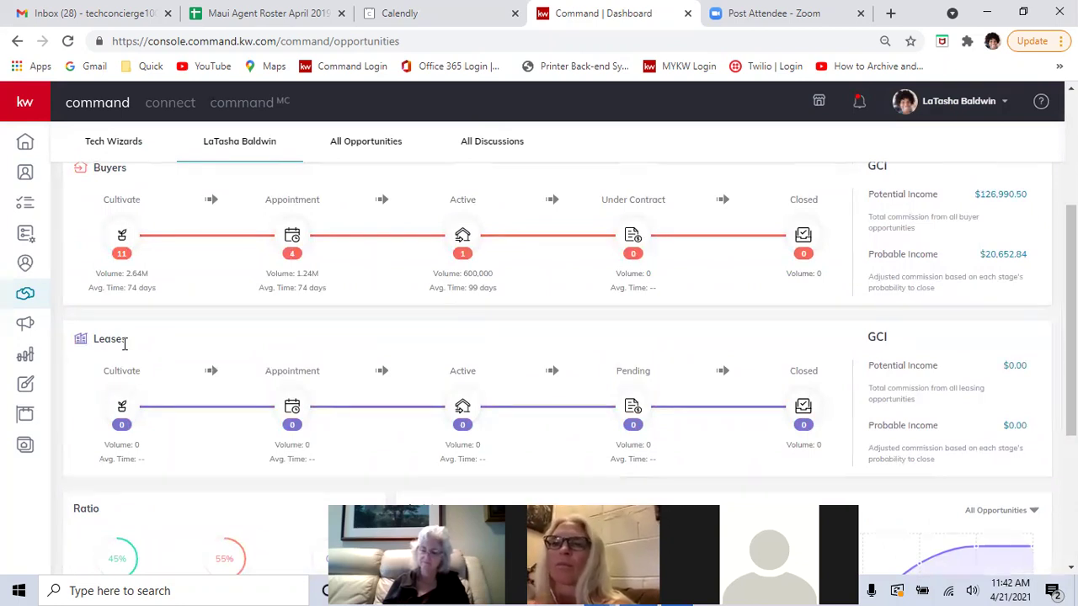
scroll(124, 345, "up", 3)
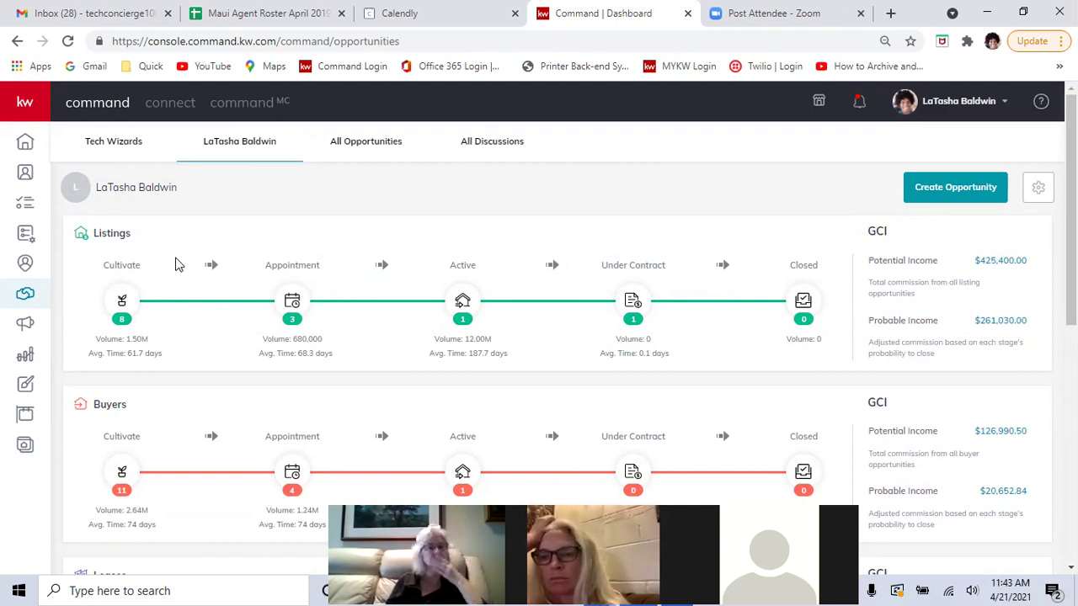
- Review the Listings Cultivate stages and the Get To Know You stage settings without changes, and look over the list of all opportunities
left_click(123, 301)
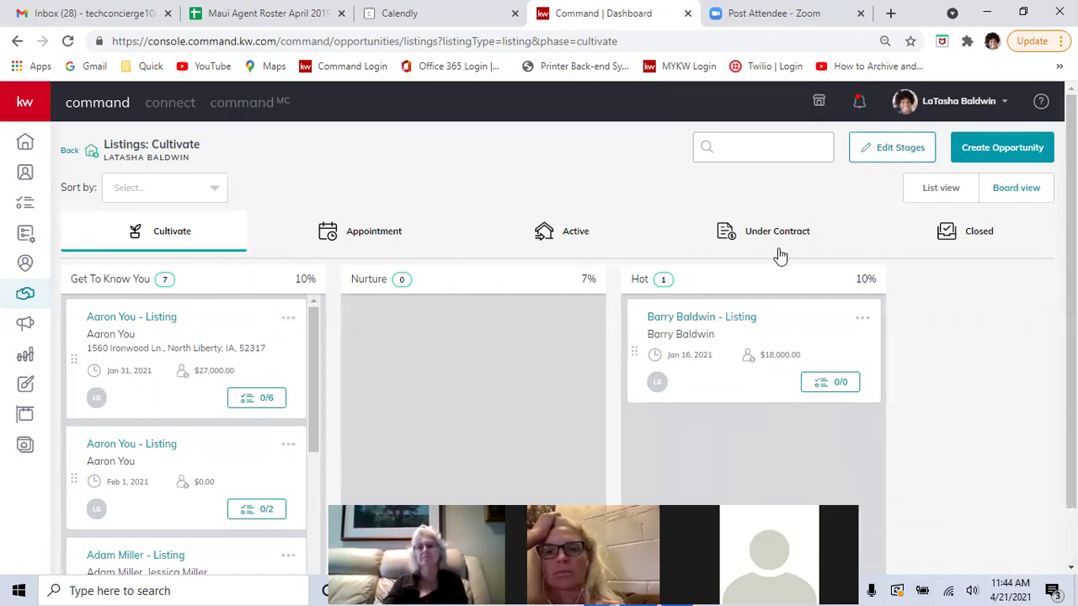
left_click(888, 152)
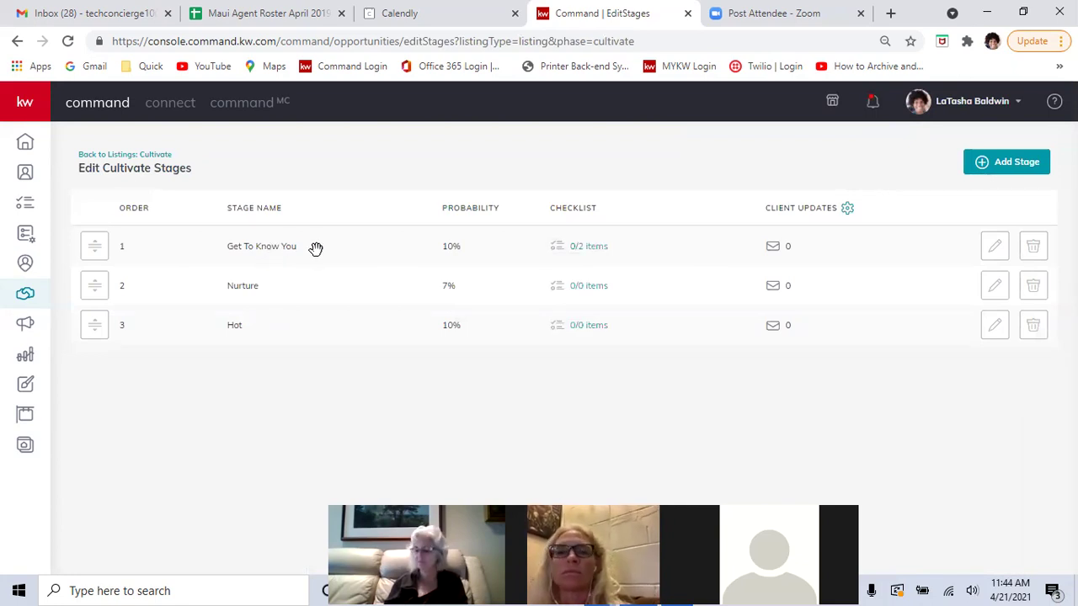
left_click(994, 247)
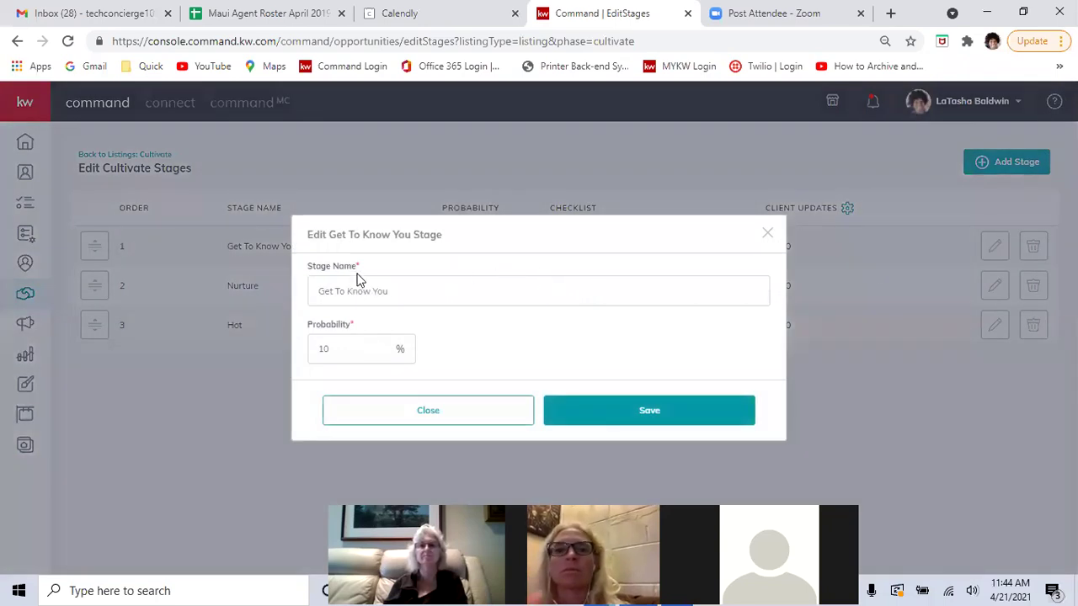
left_click(767, 234)
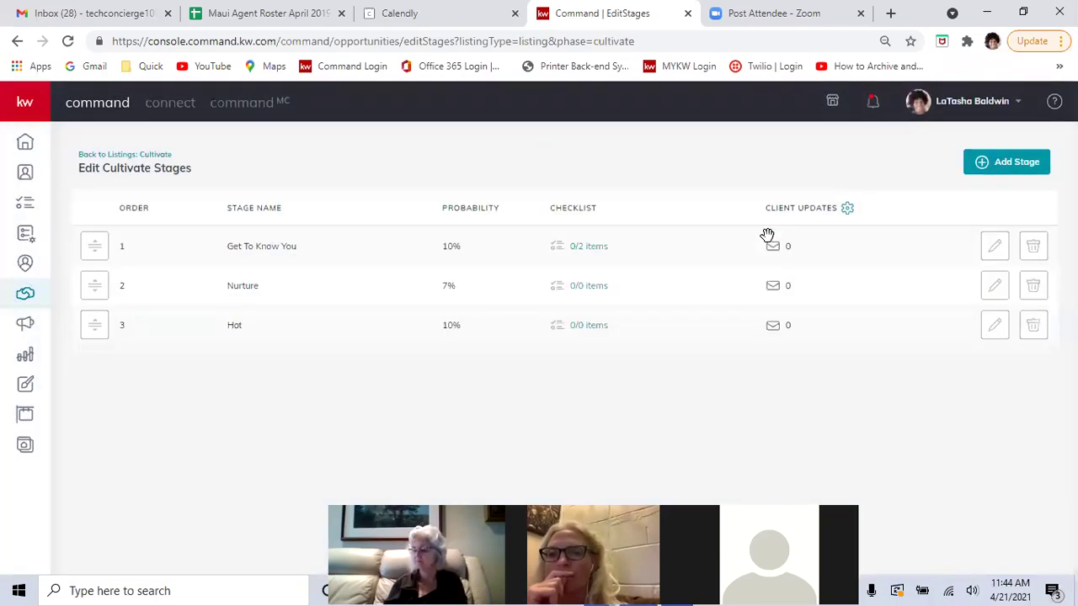
left_click(125, 155)
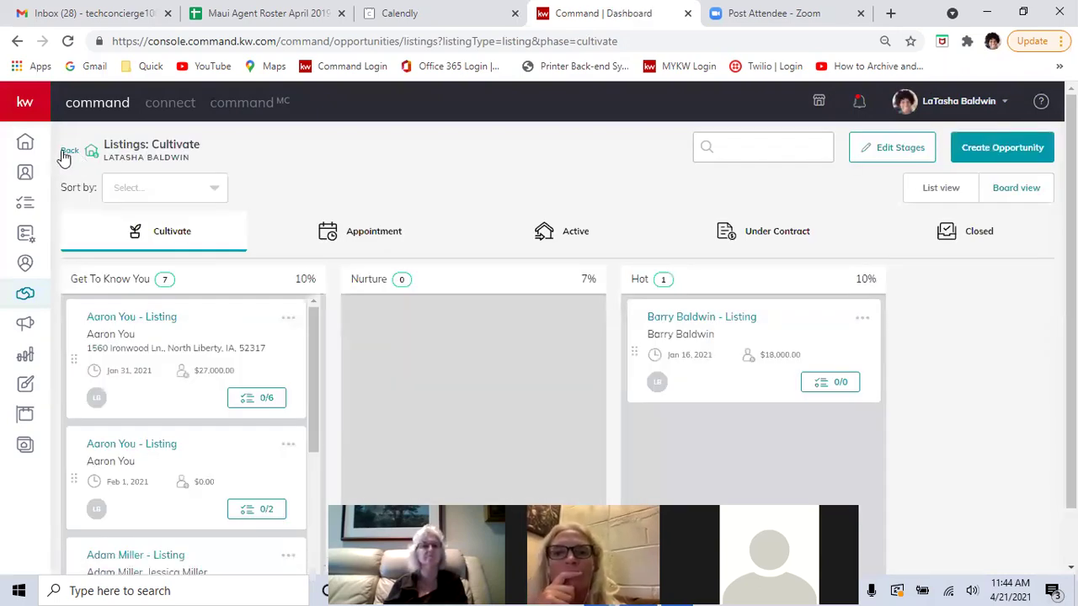
left_click(66, 152)
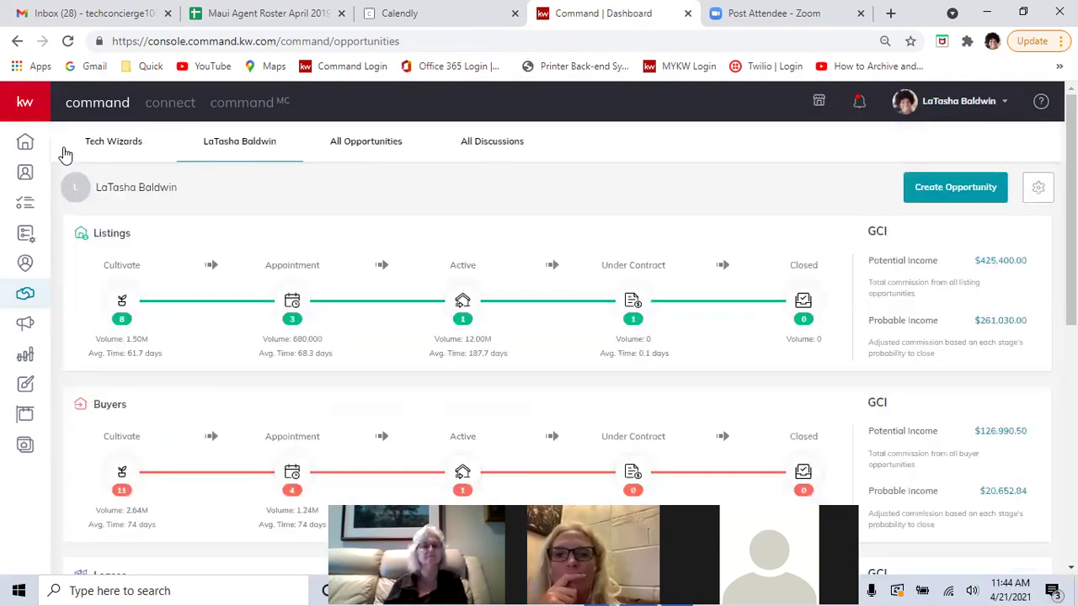
left_click(377, 148)
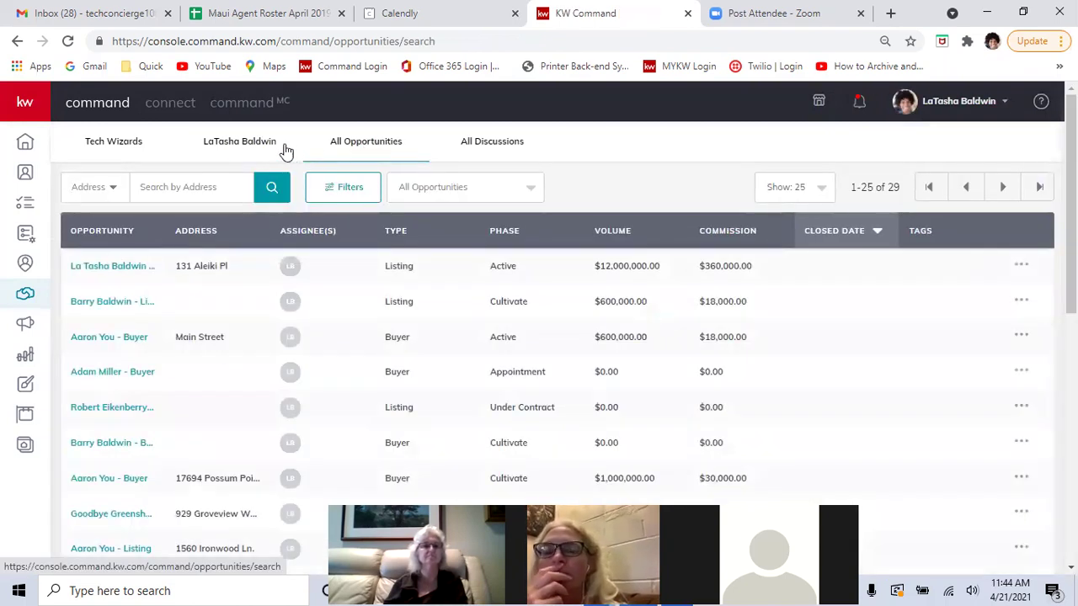
left_click(238, 147)
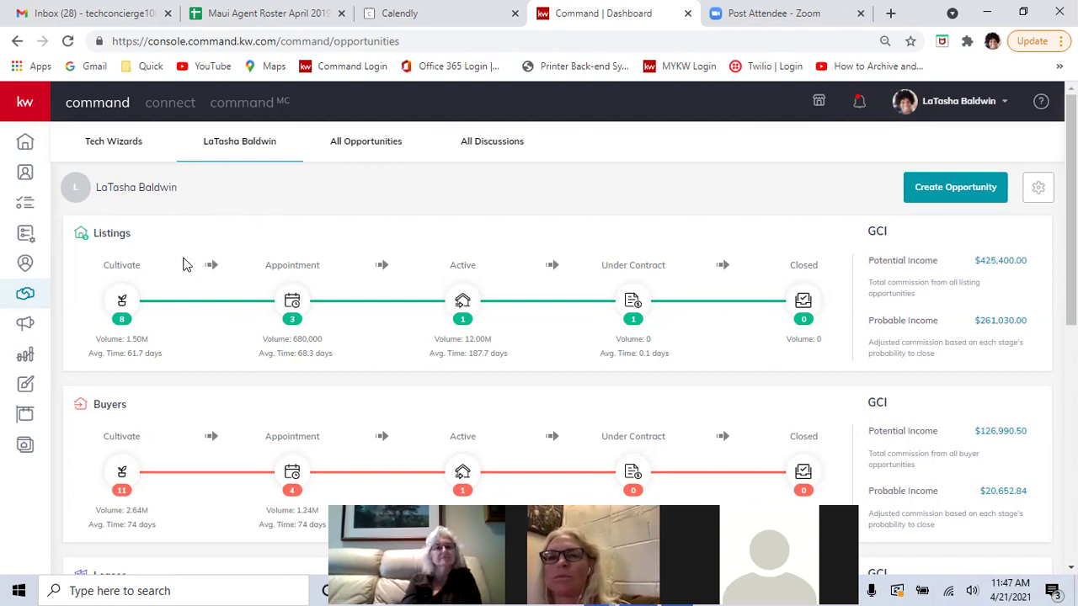
- Review the checklists of the Get To Know You and Nurture stages in the Listings Cultivate phase
left_click(128, 266)
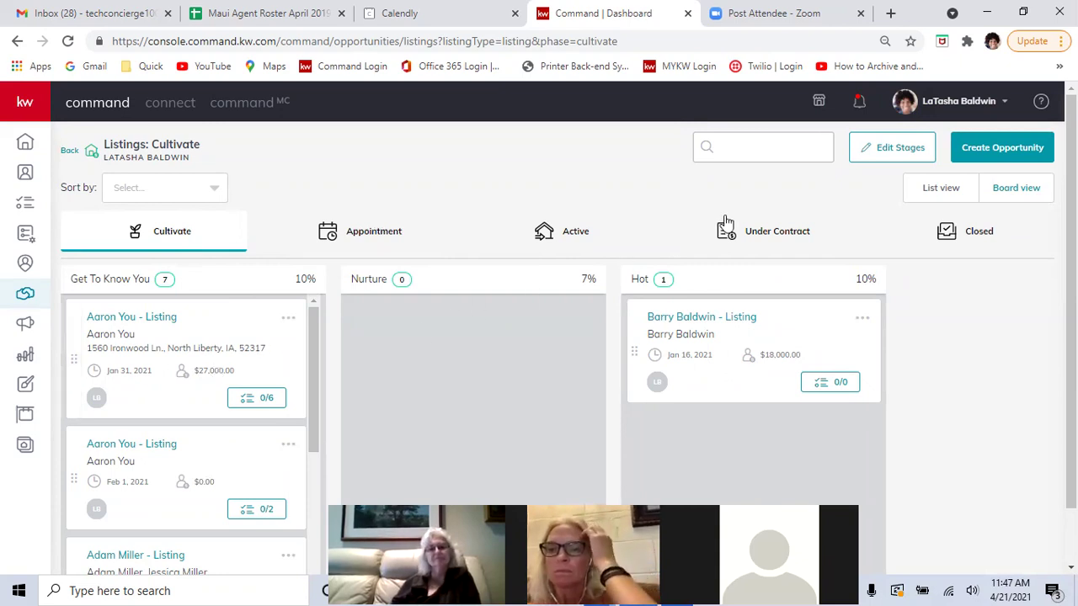
left_click(875, 149)
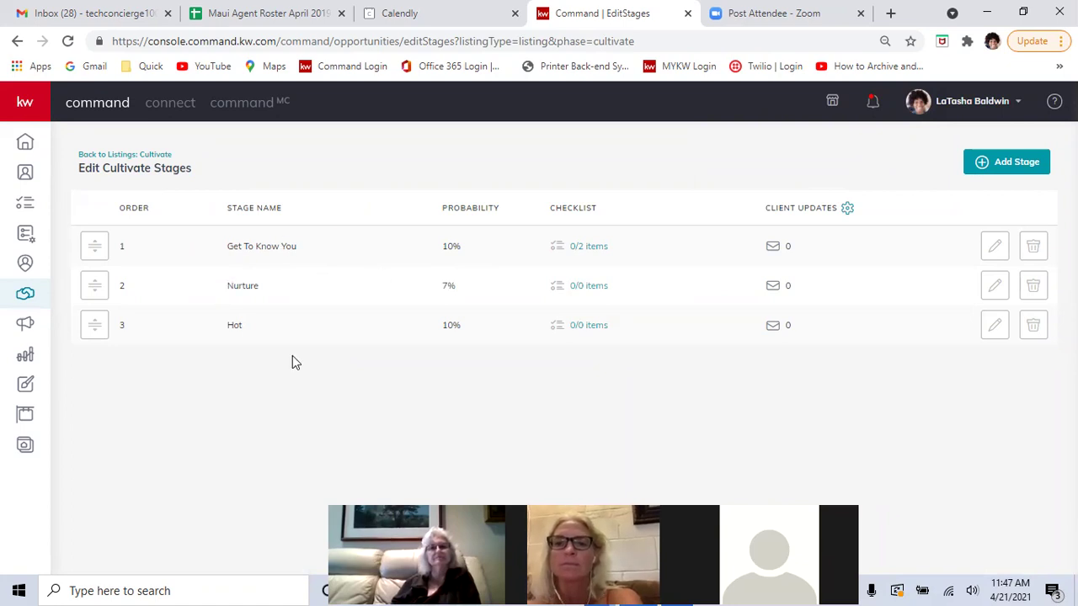
left_click(586, 250)
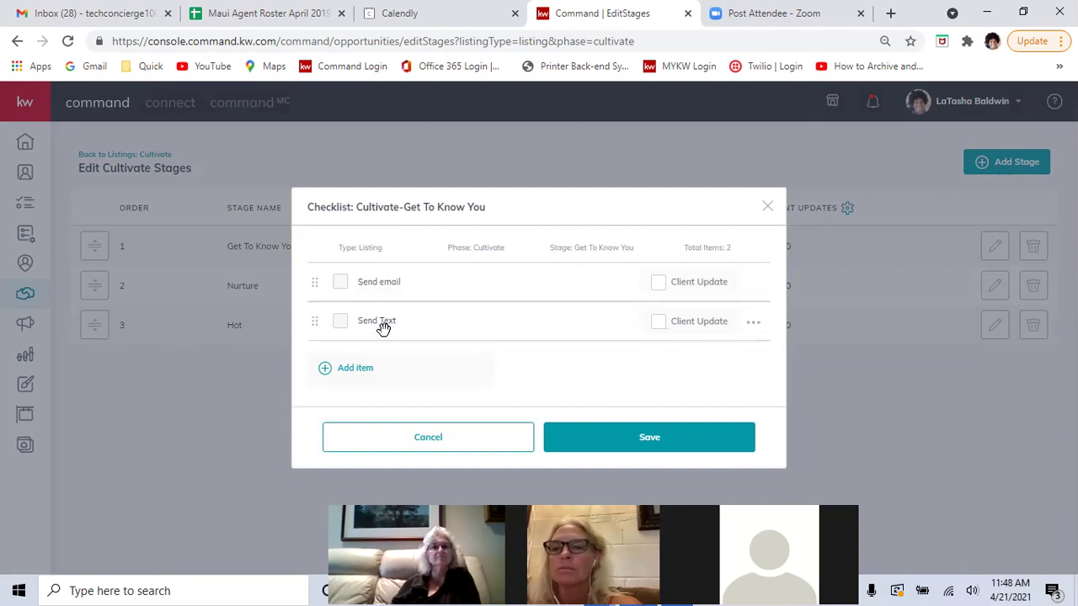
left_click(621, 439)
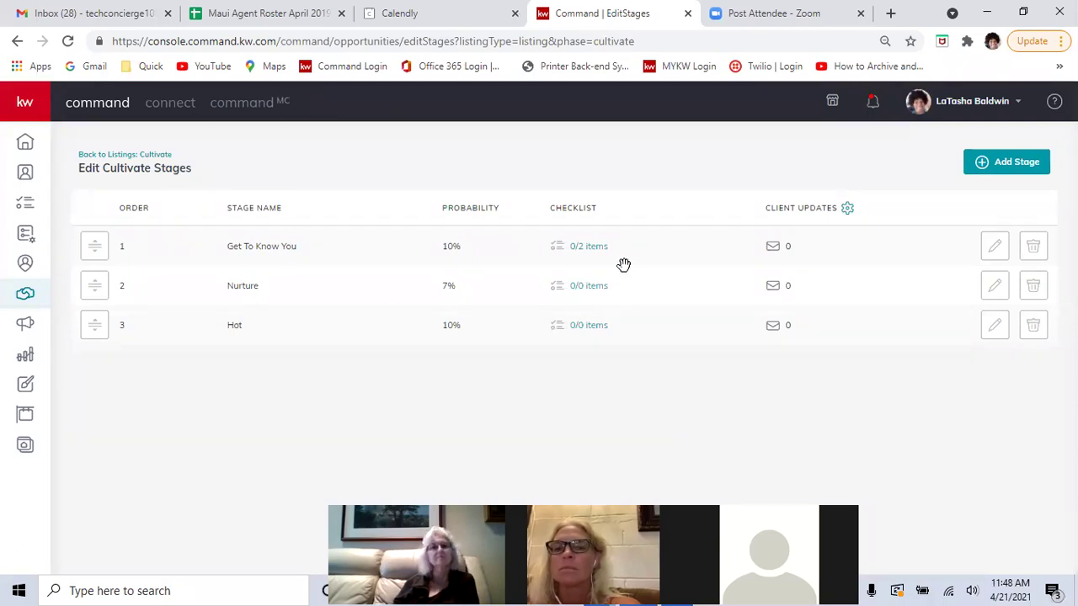
left_click(593, 286)
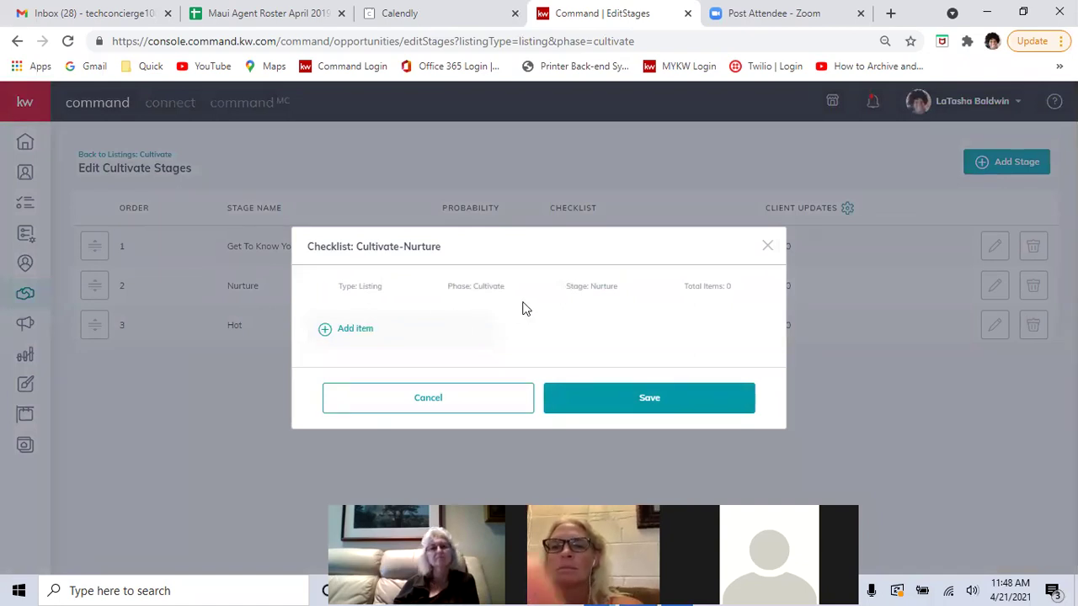
left_click(767, 245)
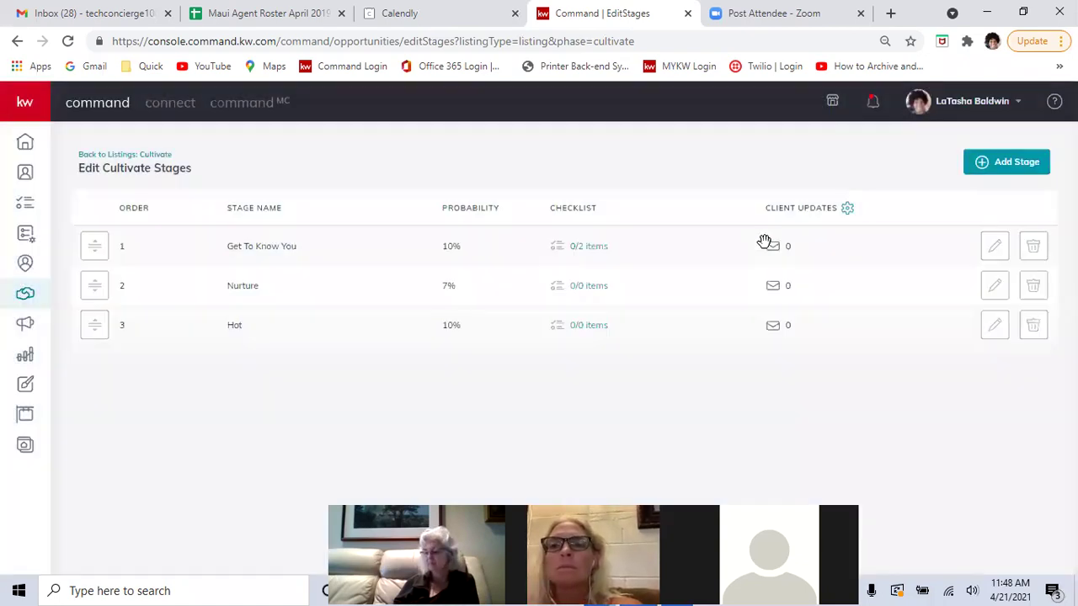
- Add a "Send update" item with Client Update enabled to the Nurture stage's checklist and save the checklist
left_click(600, 290)
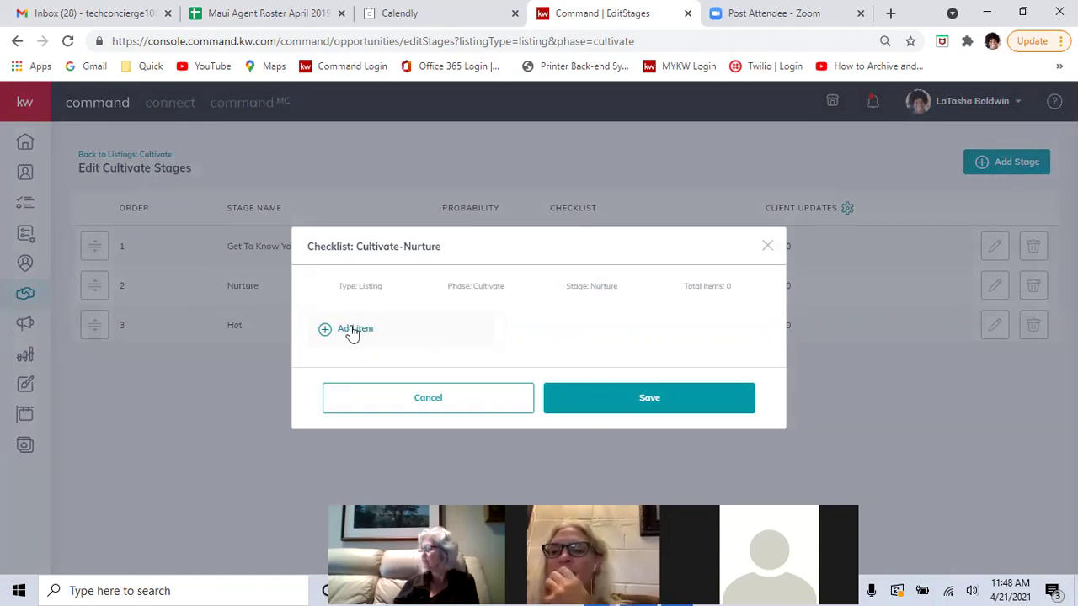
left_click(353, 328)
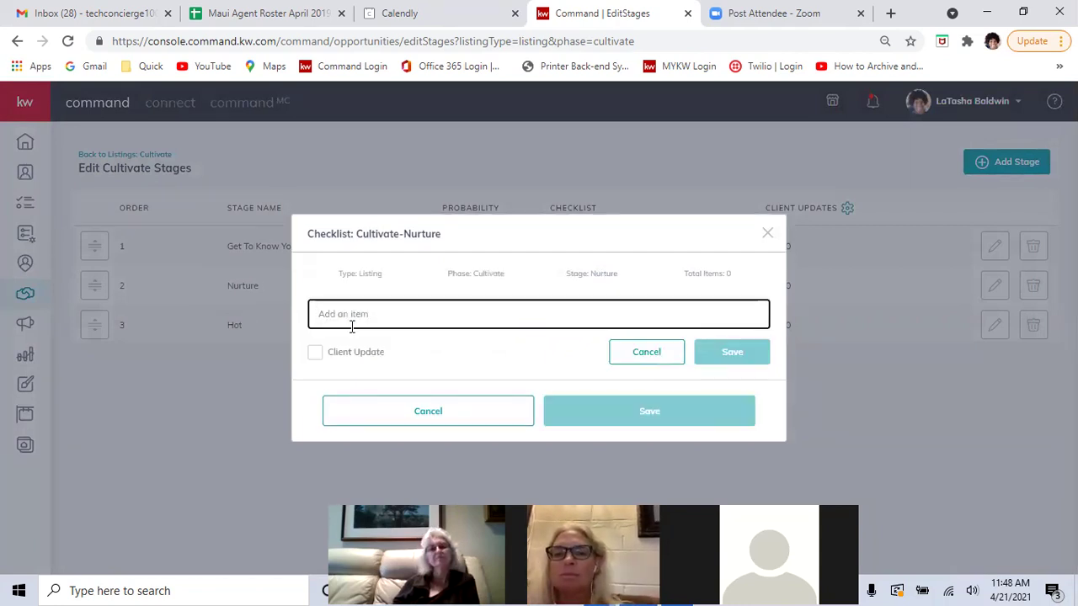
type("Ser")
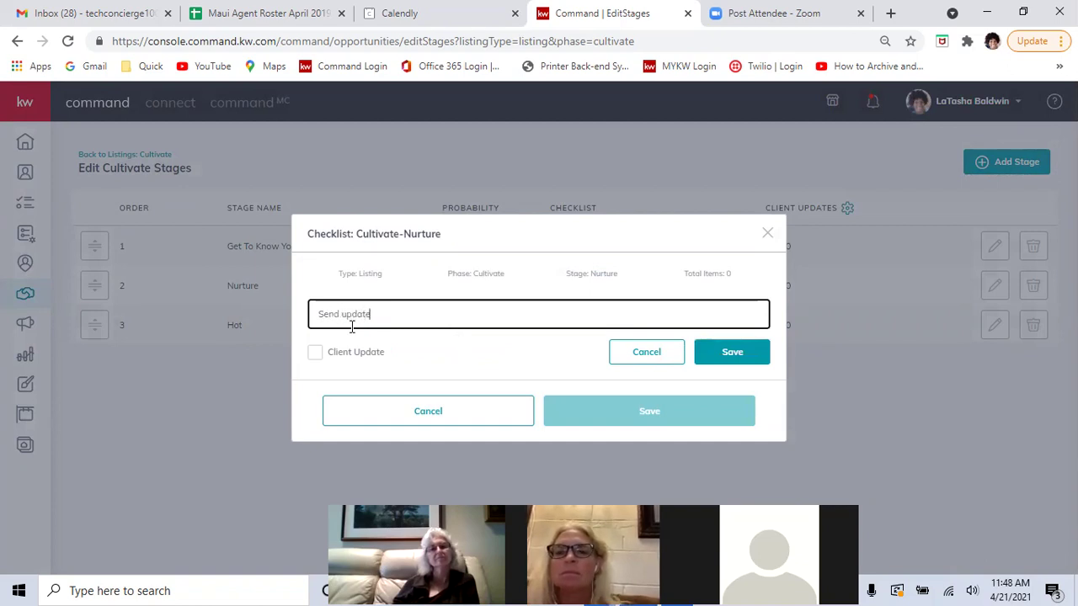
left_click(316, 355)
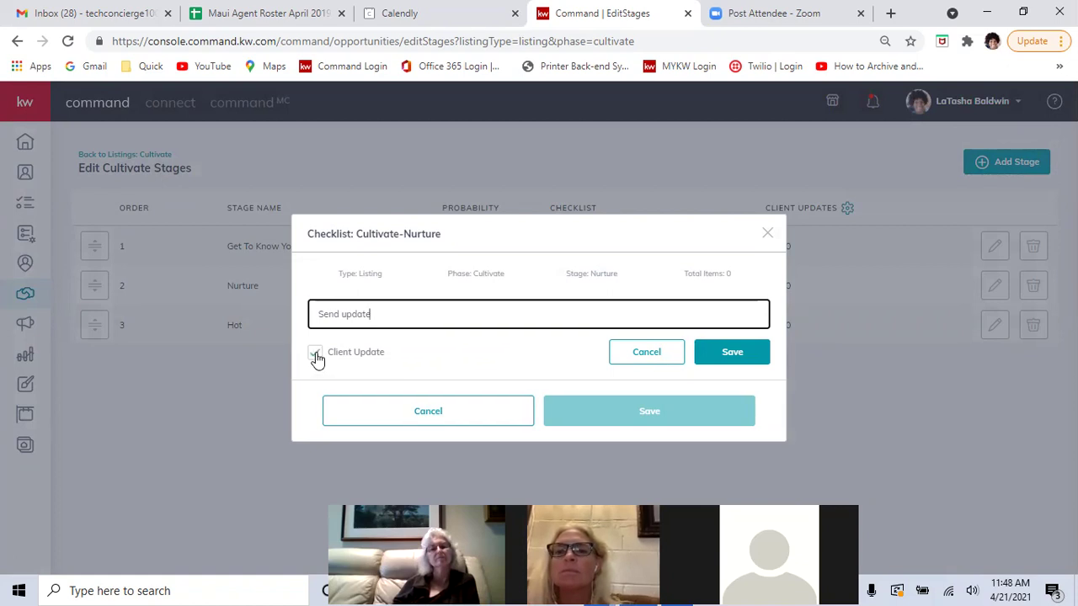
left_click(732, 353)
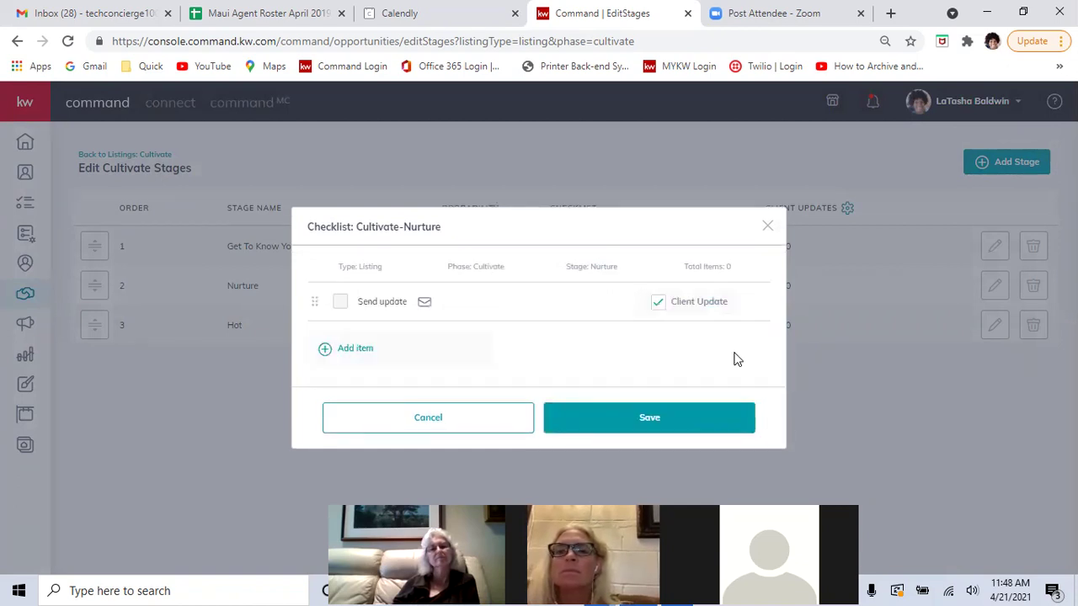
left_click(603, 431)
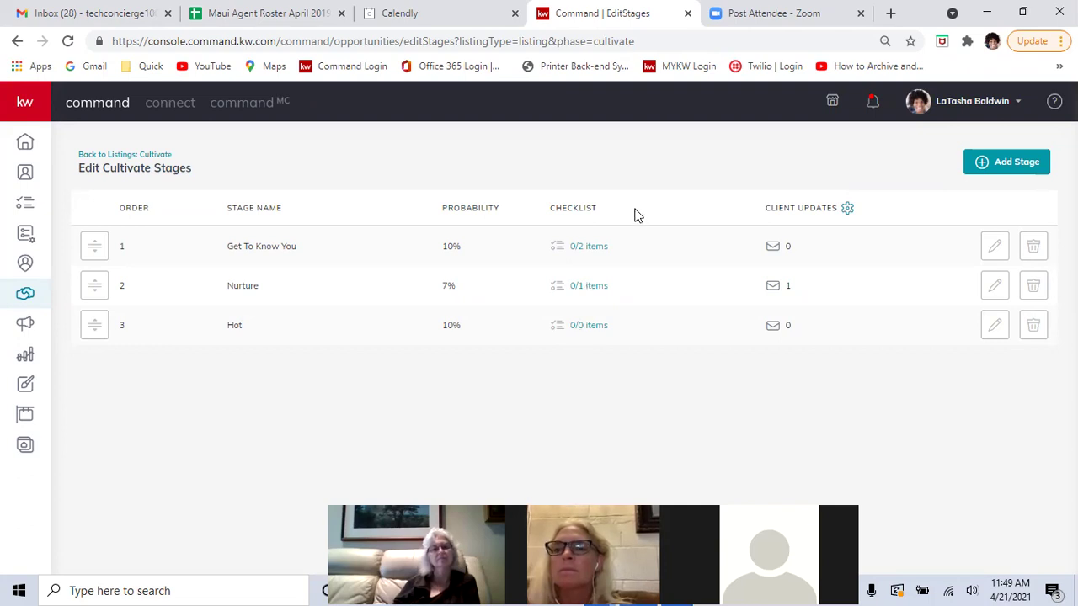
- Check the saved Nurture checklist, return to the Listings Cultivate board and look through its opportunities
left_click(585, 289)
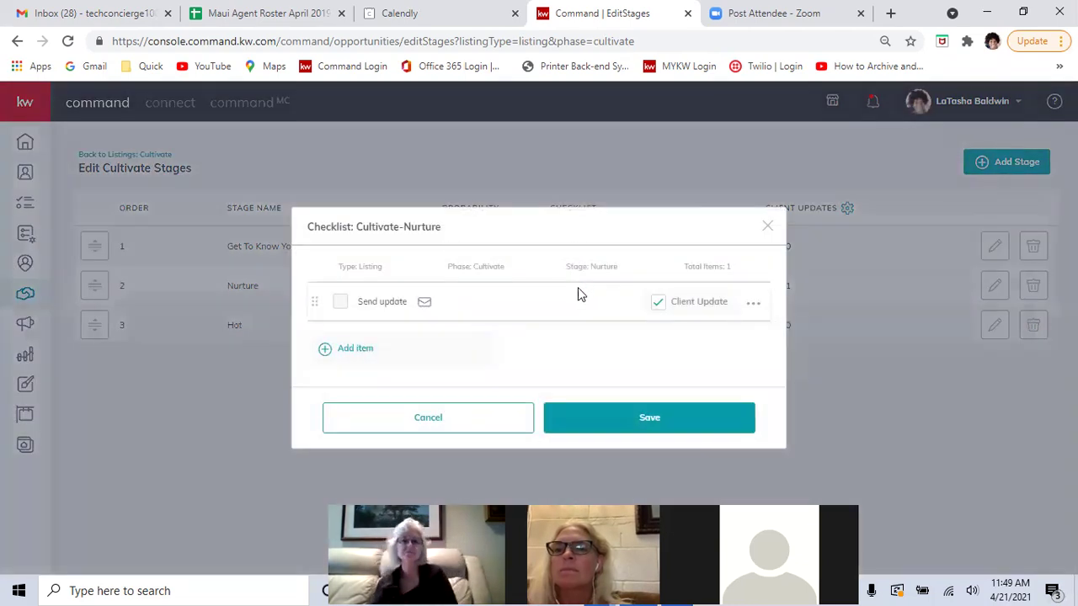
left_click(766, 226)
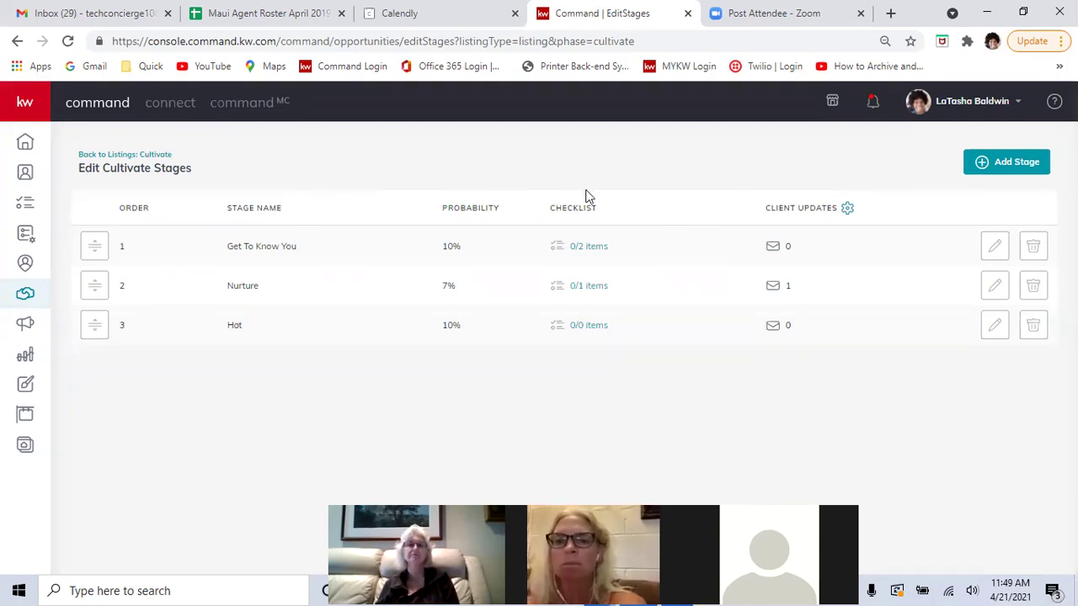
left_click(97, 155)
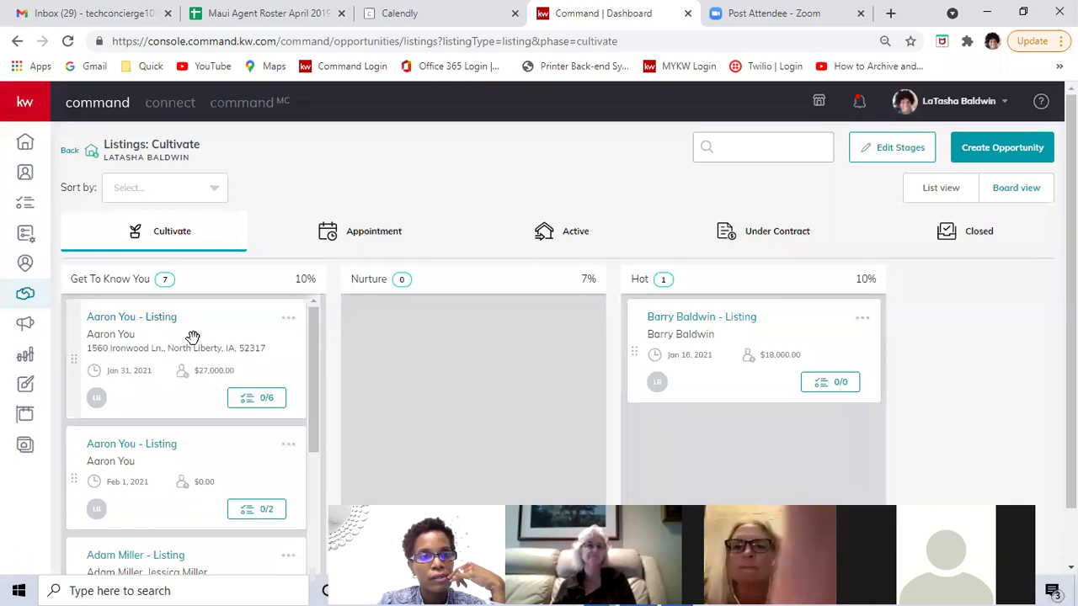
scroll(193, 341, "down", 5)
scroll(193, 338, "up", 5)
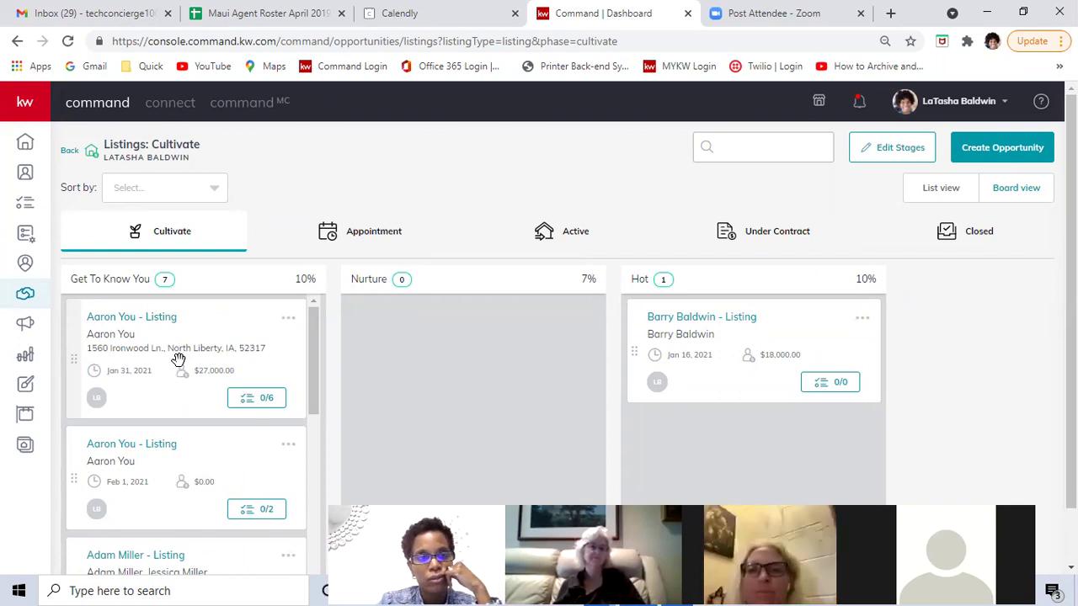
- In the first Get To Know You listing's checklist, complete "0 - 3 Months" and "Interview the client", and enable Client Update for "0 - 3 Months"
left_click(129, 319)
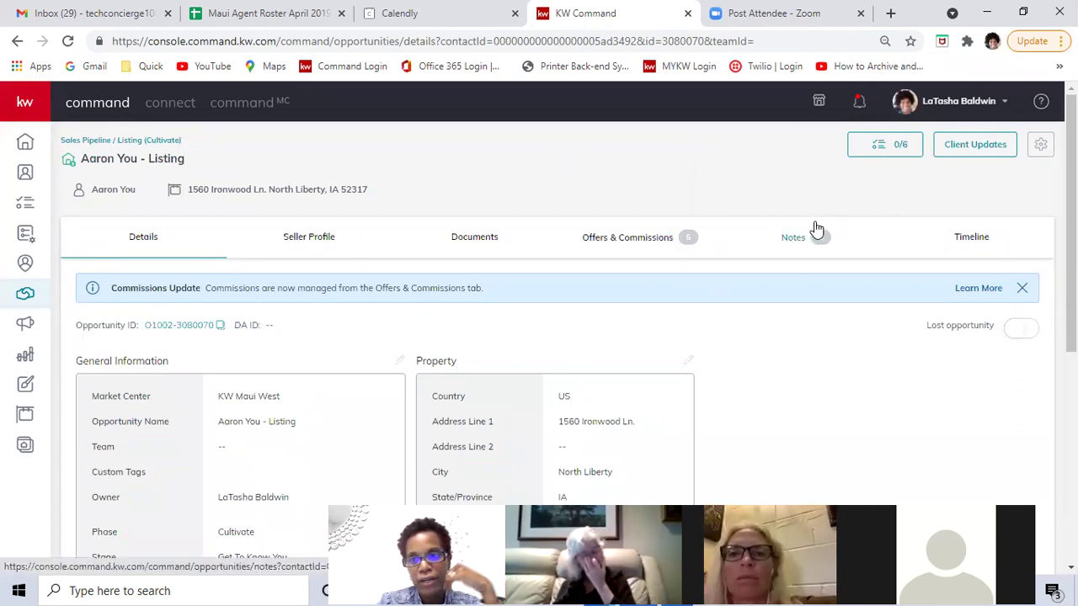
left_click(899, 149)
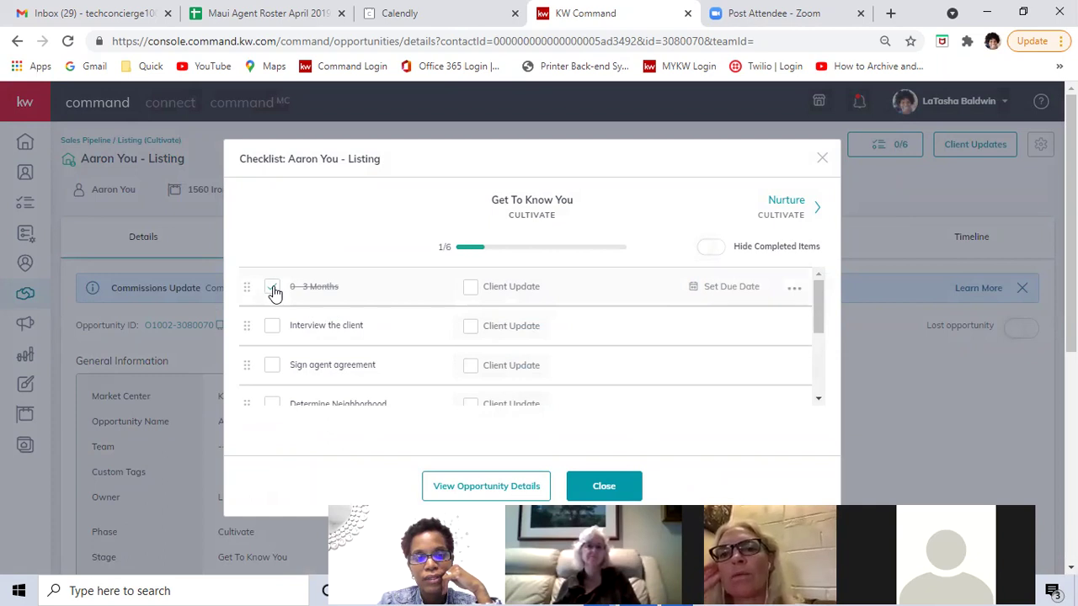
left_click(272, 327)
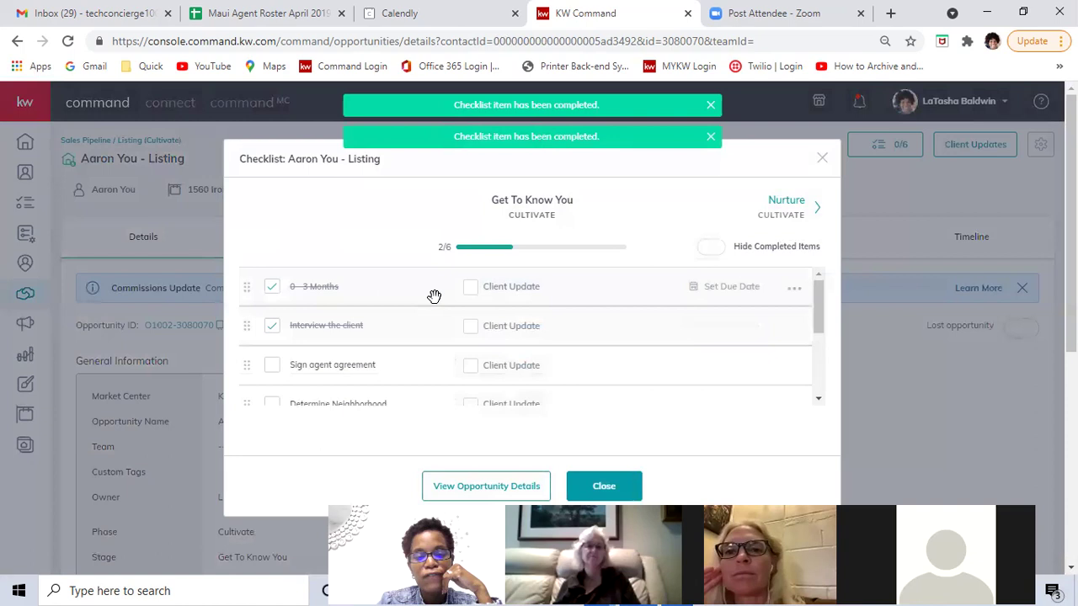
left_click(471, 290)
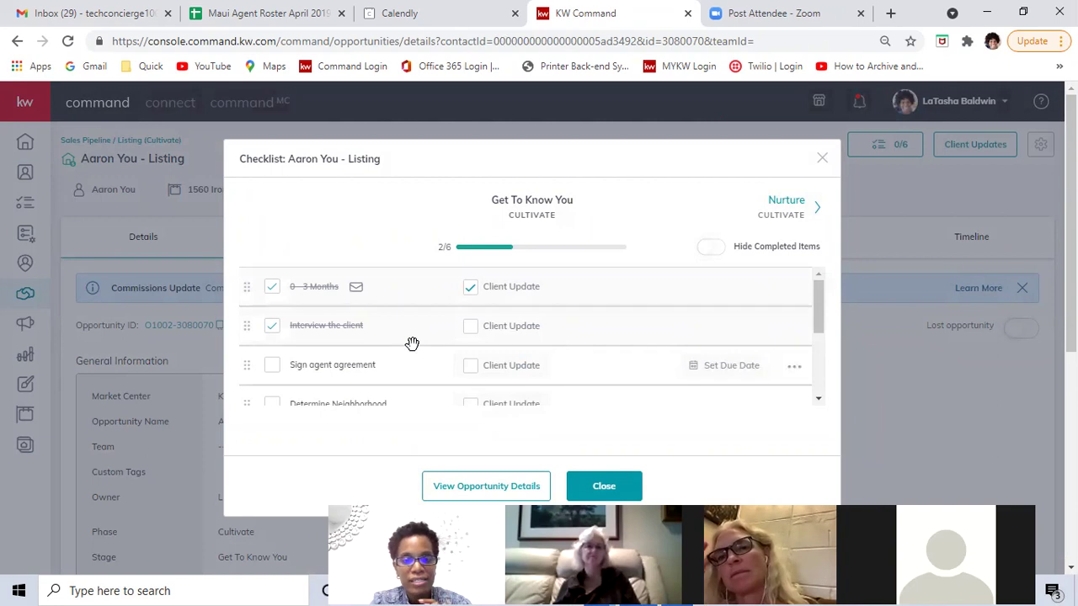
left_click(593, 492)
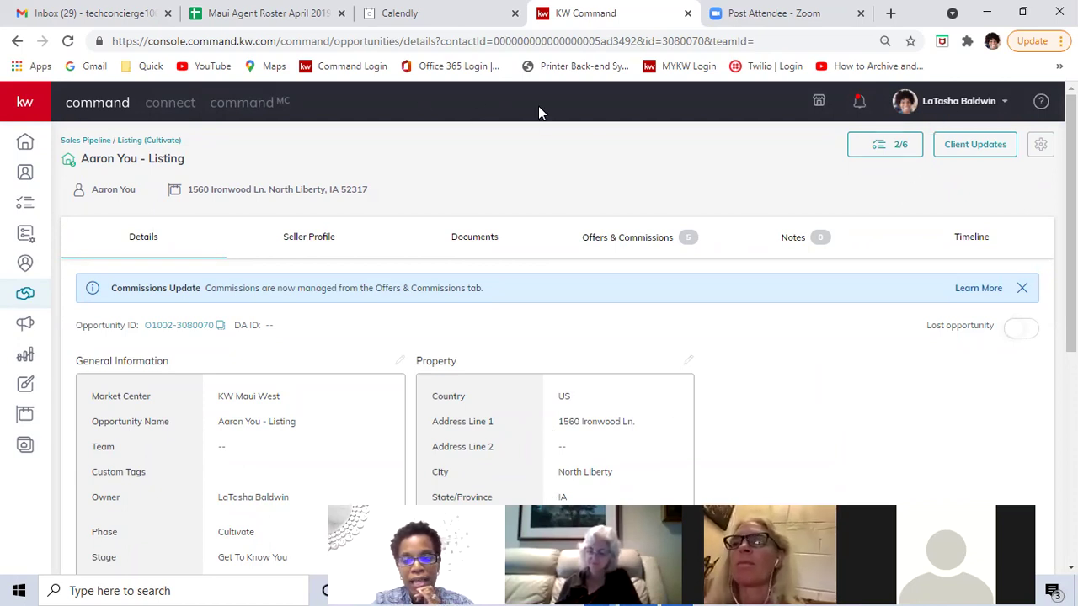
- Go to the Opportunities Client Update settings and review the personal account's send time, sender, recipients and email template
left_click(987, 108)
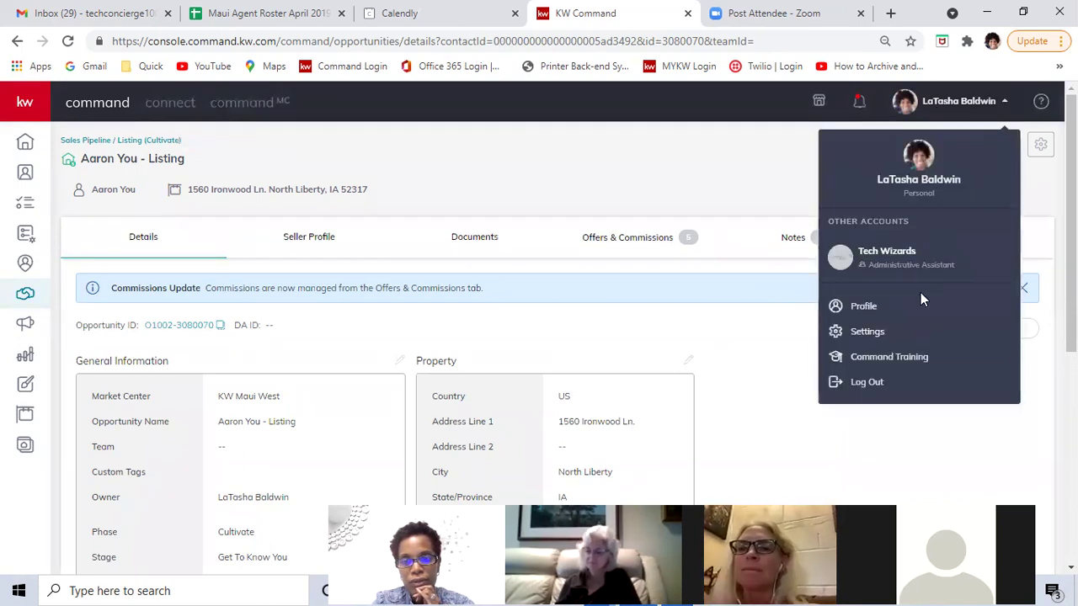
left_click(901, 337)
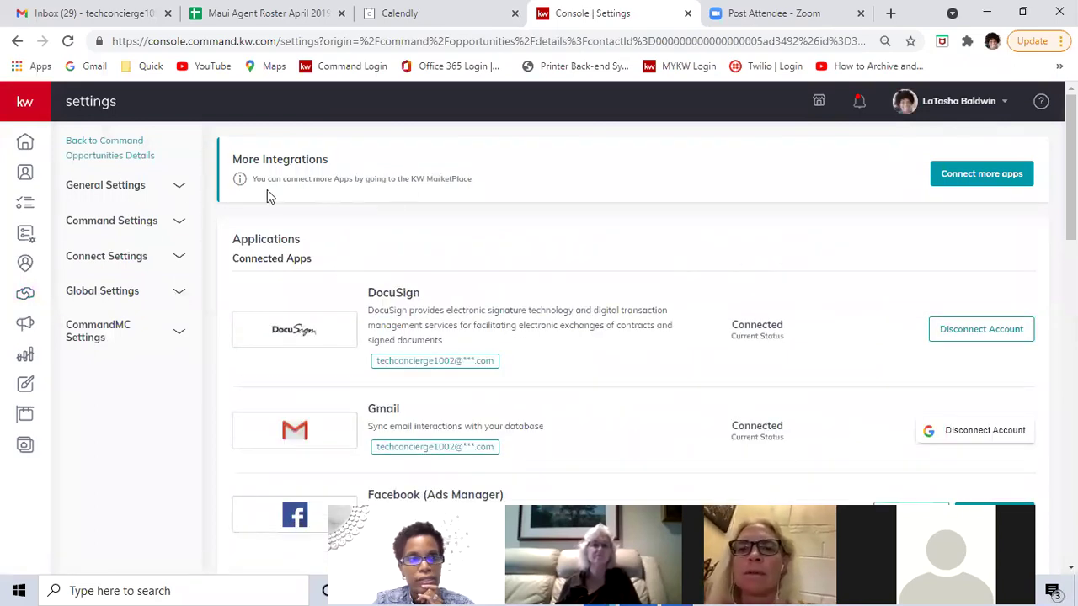
left_click(24, 298)
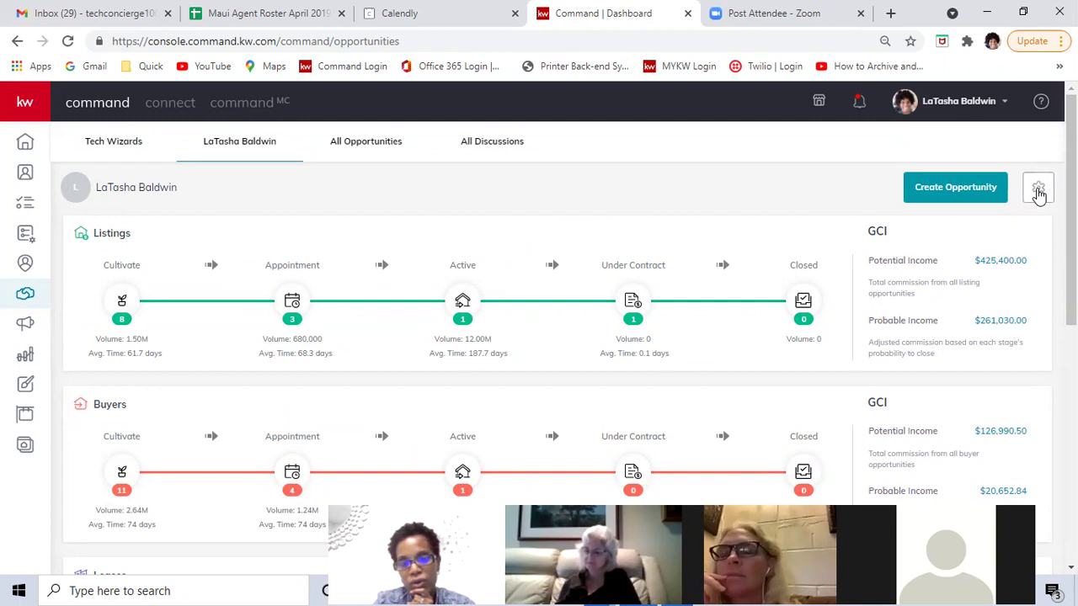
left_click(1038, 190)
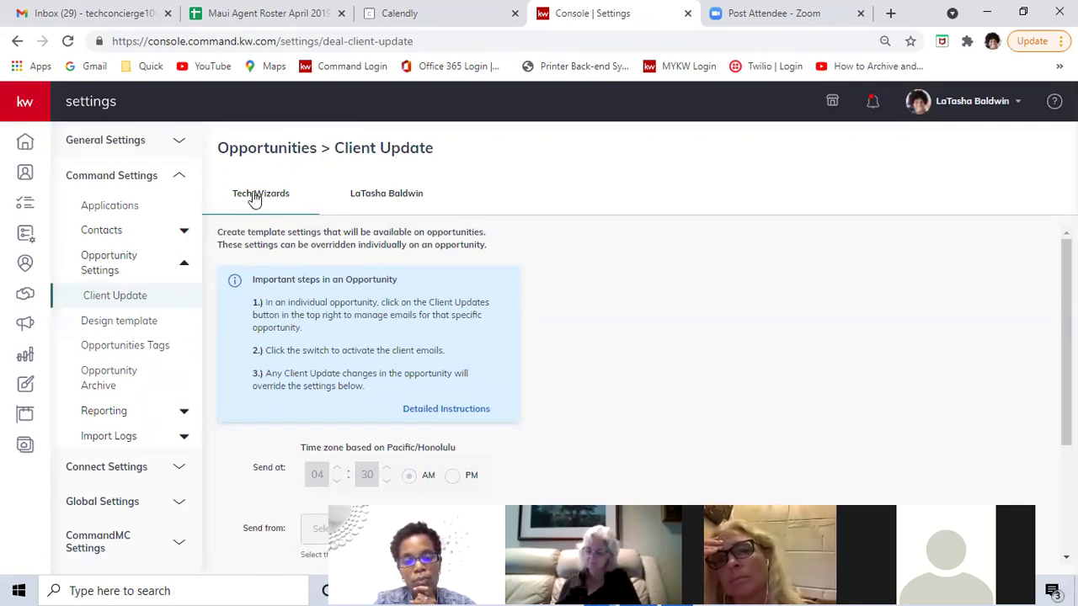
left_click(375, 194)
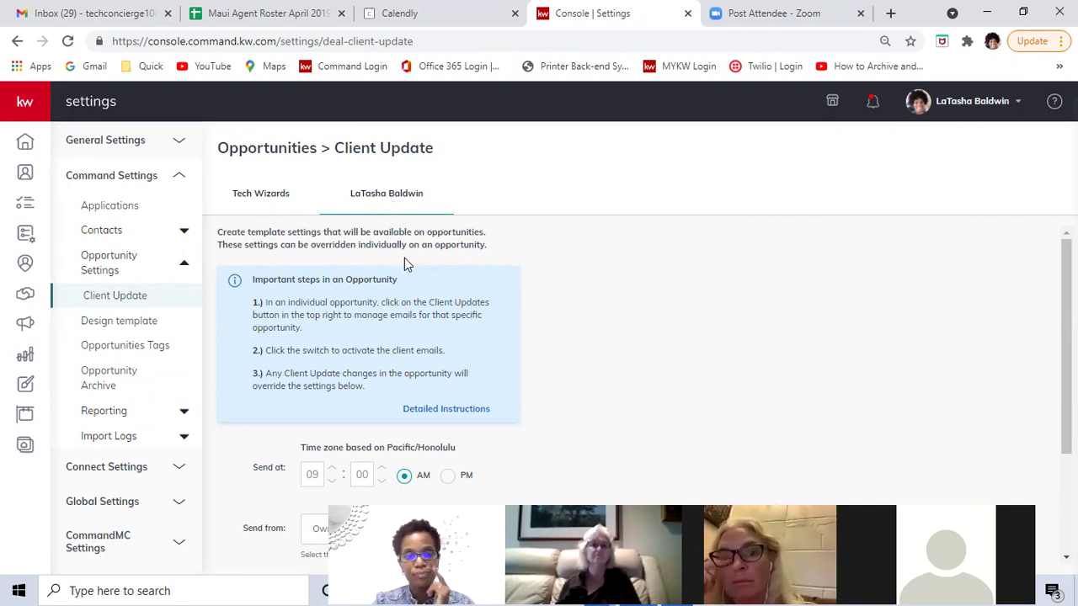
scroll(404, 260, "down", 2)
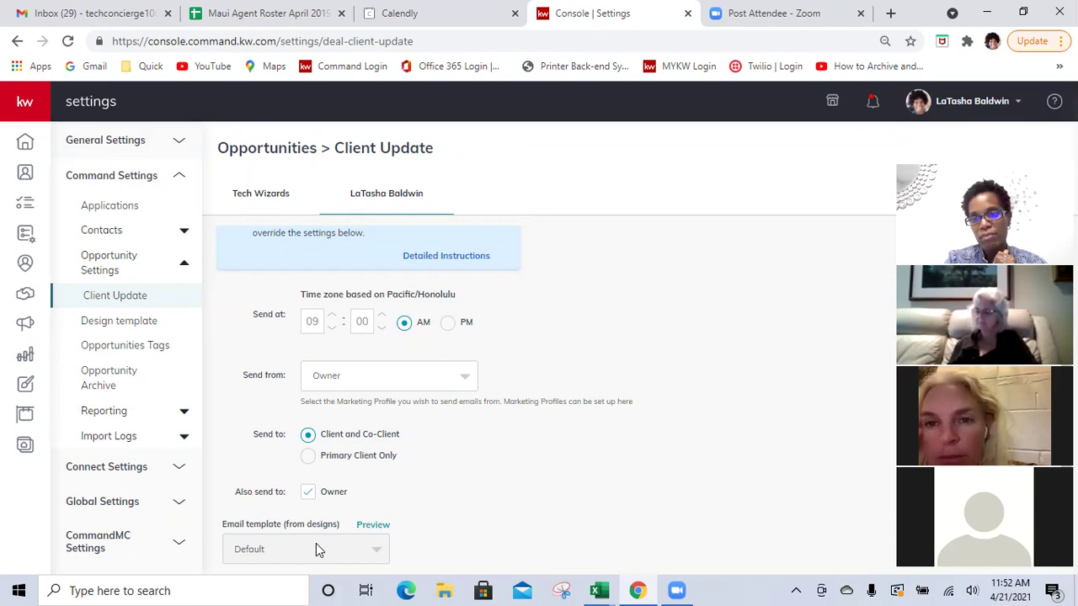
- Preview the default Client Update email template, read it from header to footer and close the preview
left_click(373, 525)
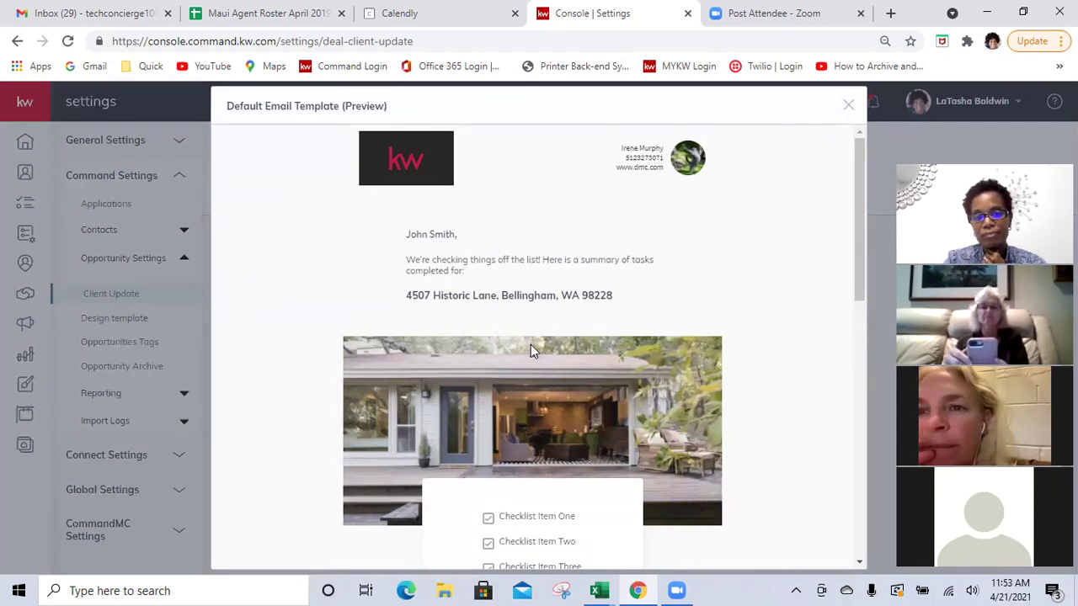
scroll(530, 349, "down", 1)
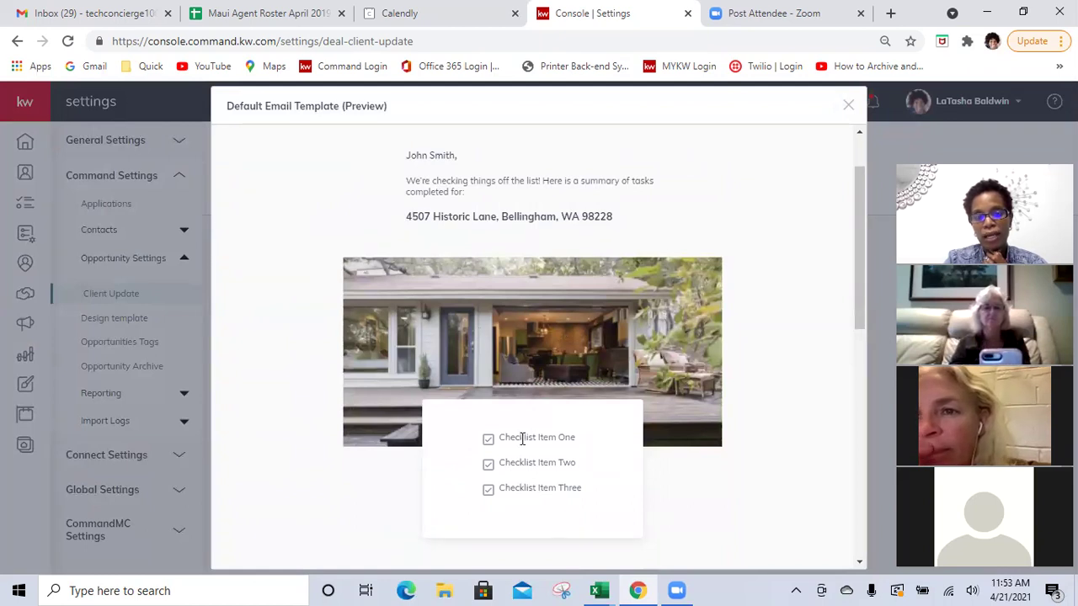
scroll(513, 436, "down", 1)
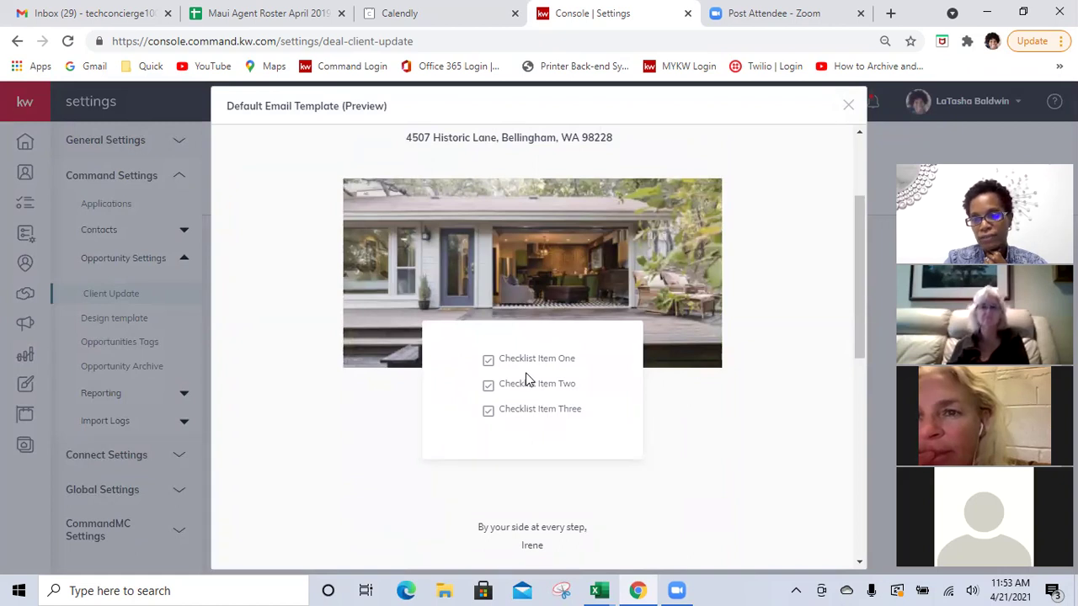
scroll(526, 379, "down", 3)
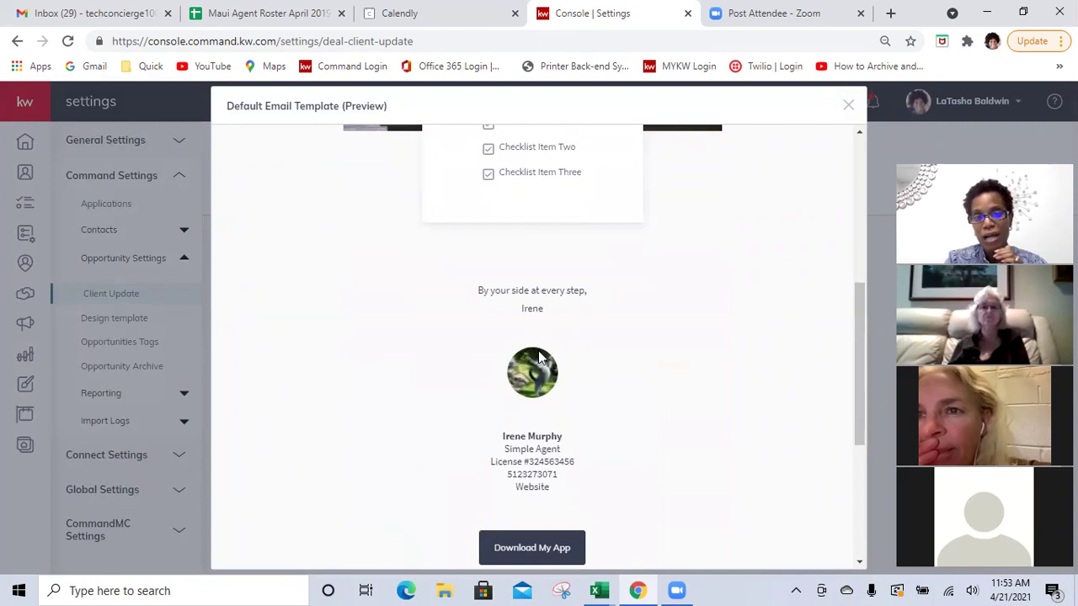
scroll(537, 385, "down", 3)
scroll(538, 386, "down", 1)
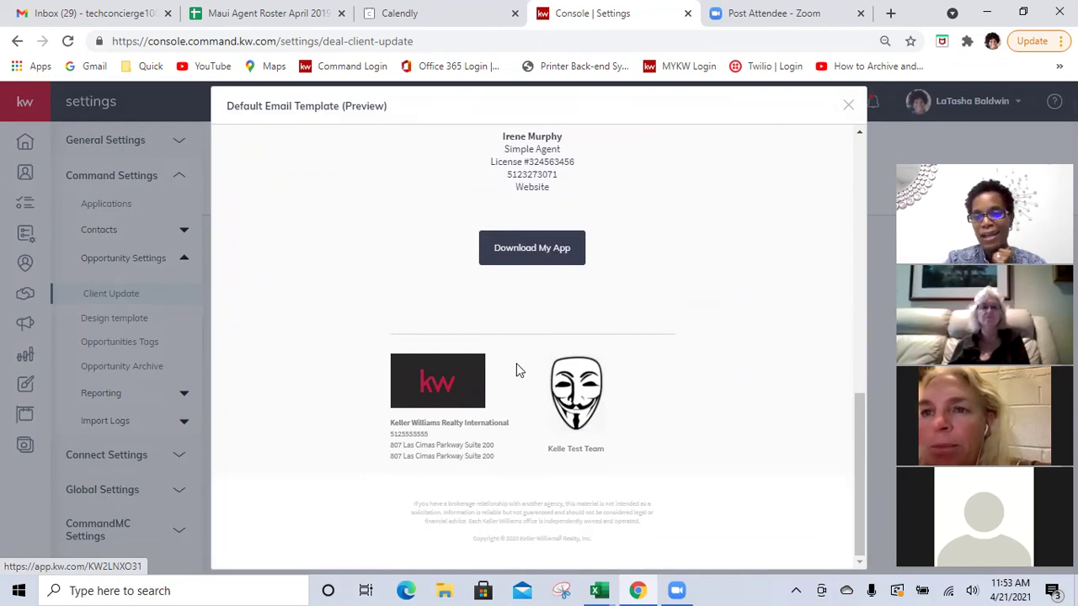
scroll(500, 418, "up", 10)
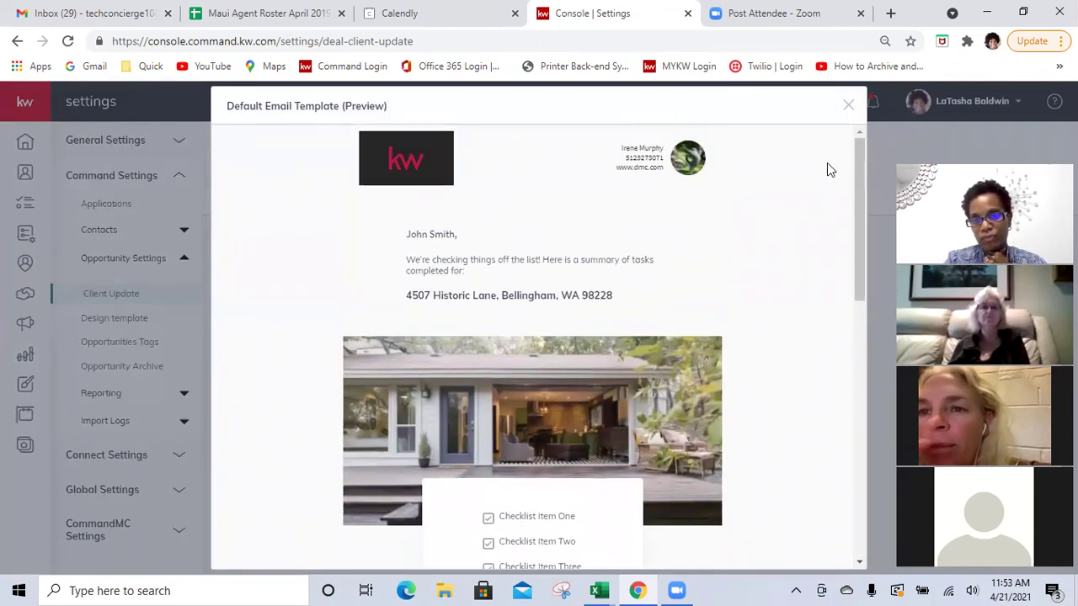
left_click(847, 105)
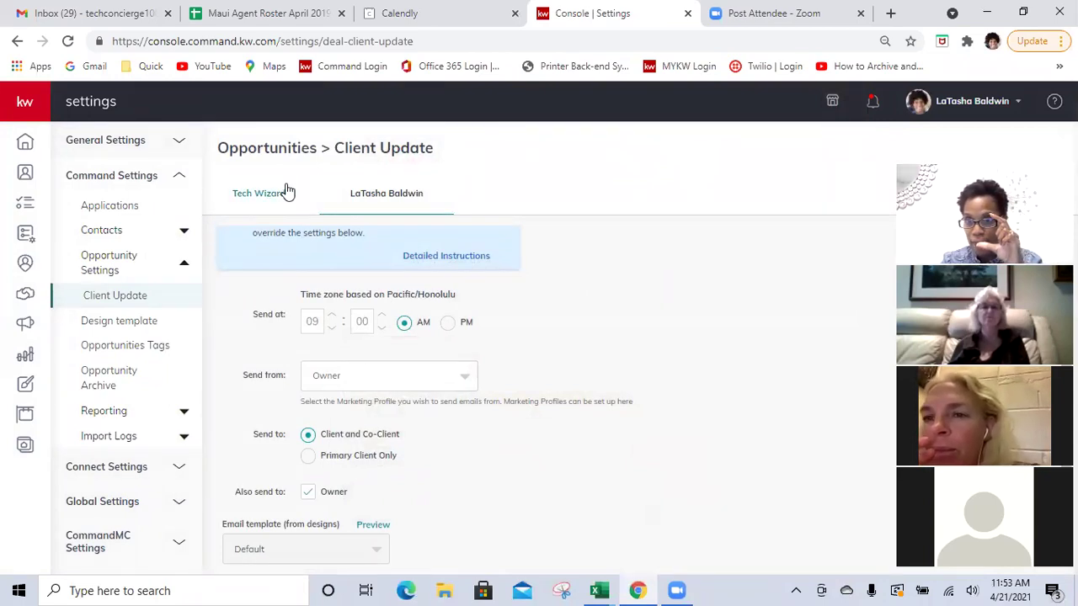
- Return to Opportunities, check the Under Contract and Active listings, and view the details of the listing in the Showing stage
left_click(25, 297)
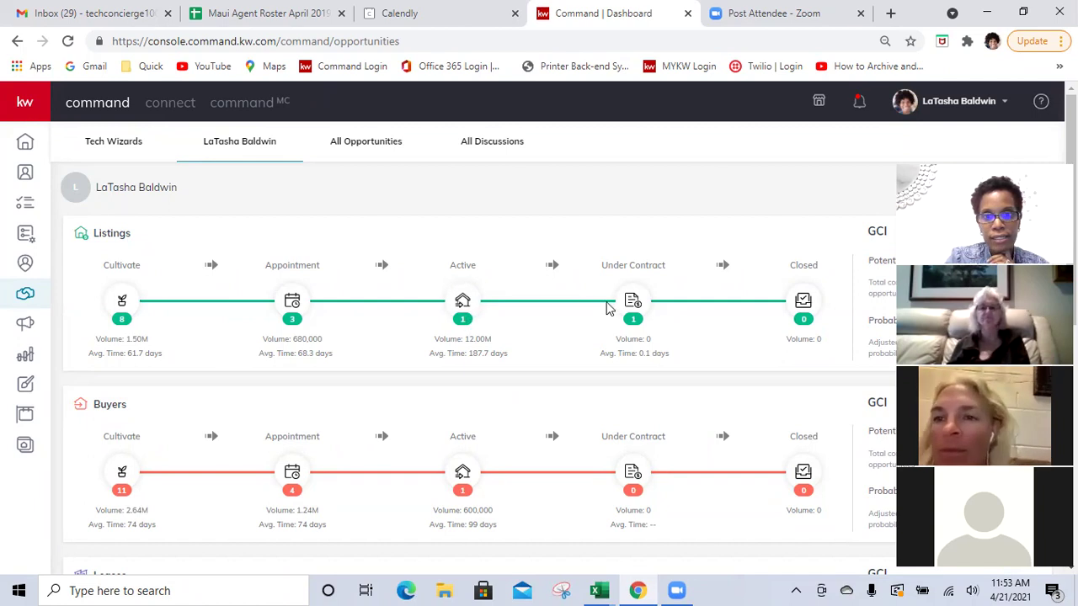
left_click(636, 308)
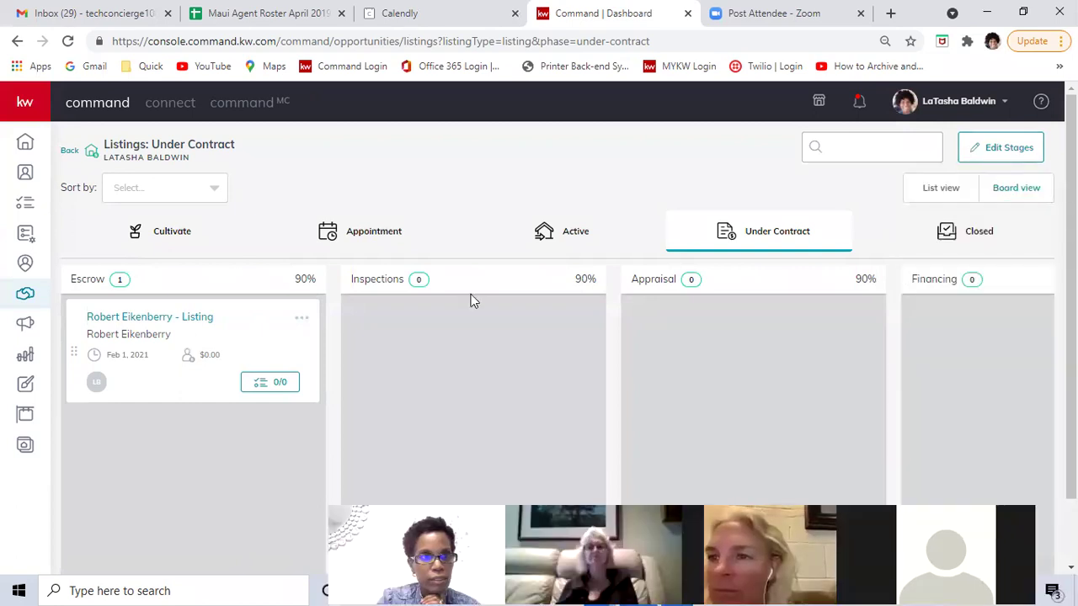
left_click(71, 151)
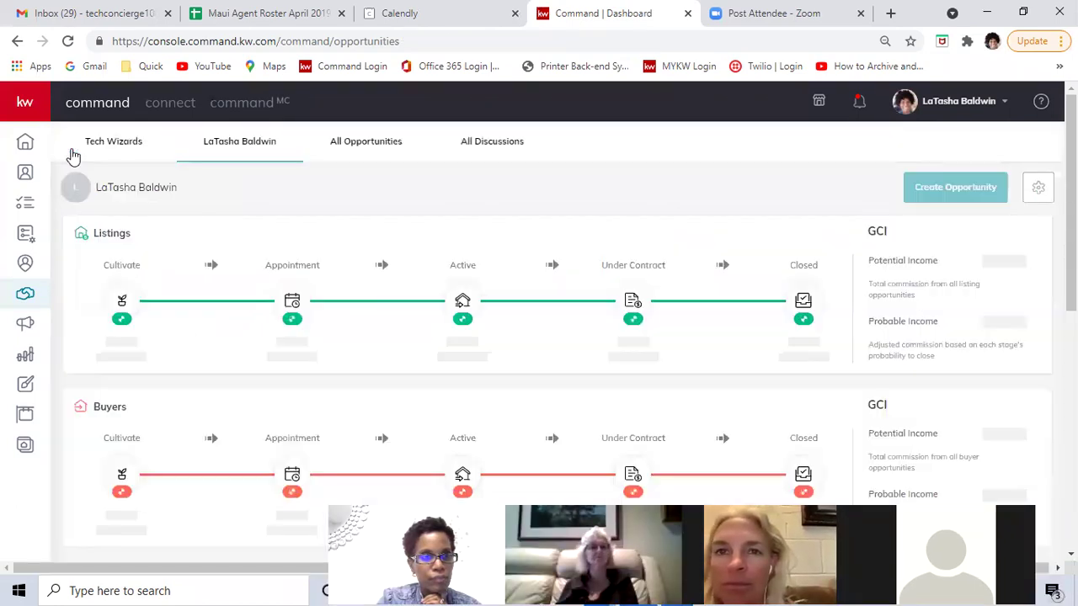
left_click(463, 307)
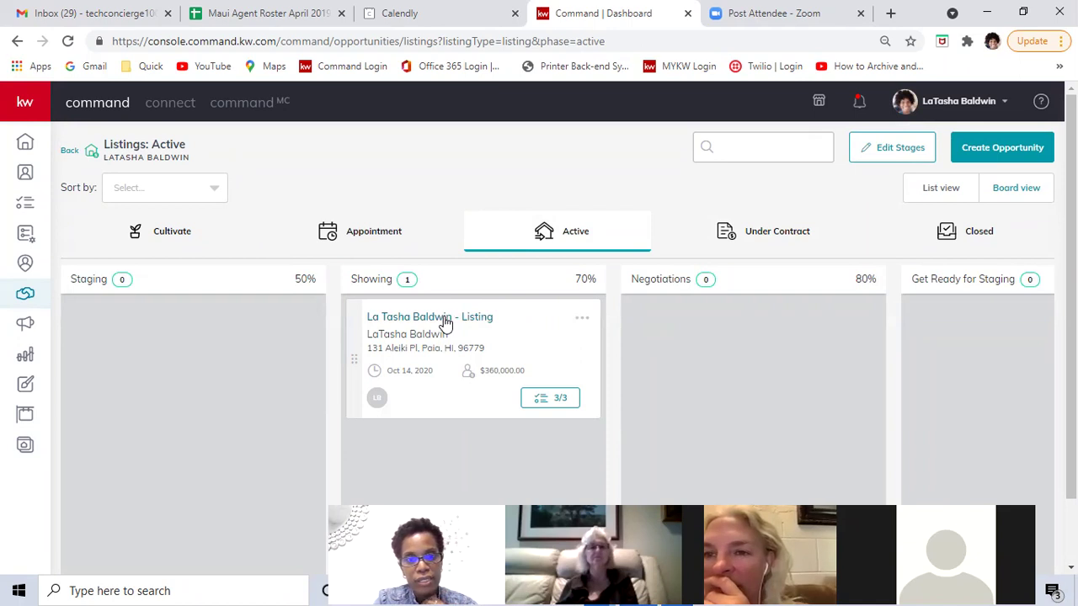
left_click(445, 320)
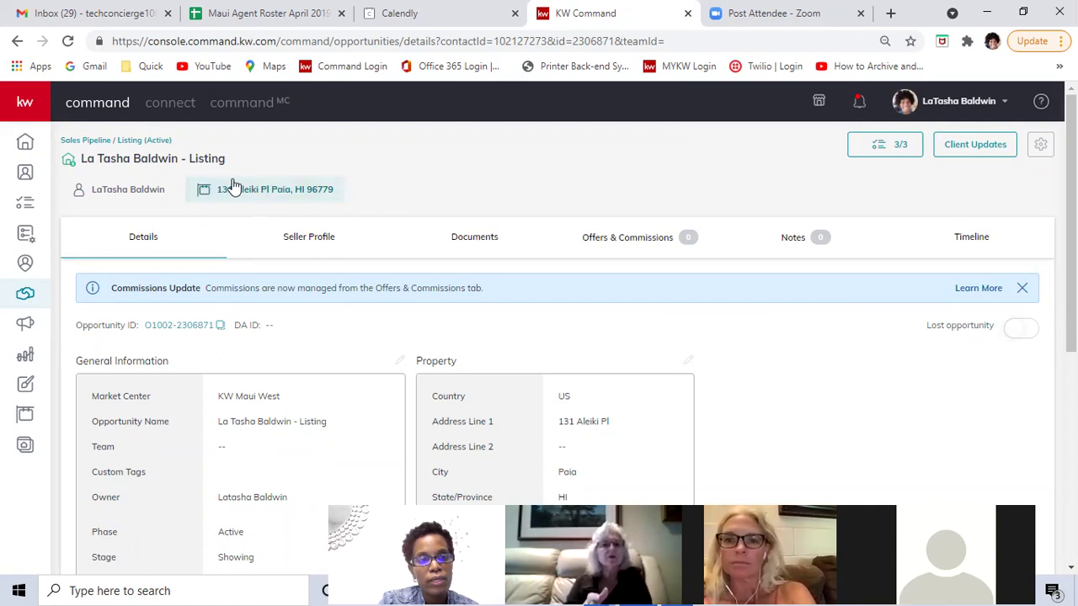
left_click(91, 141)
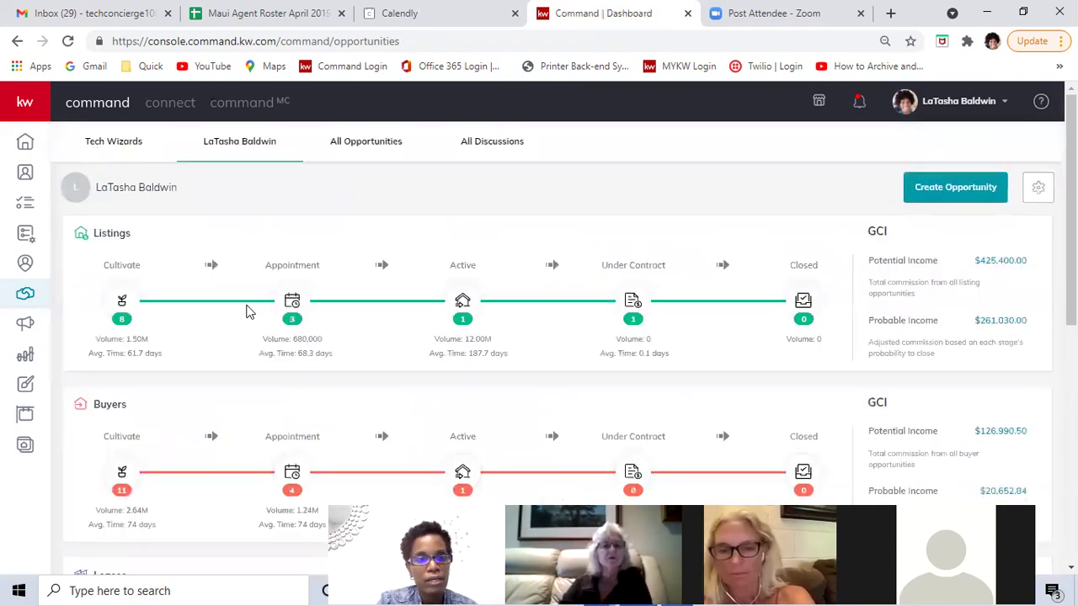
- In the Listings Appointment phase, view the details of the Scheduling listing and the first Kept listing, and return to the sales pipeline
left_click(293, 308)
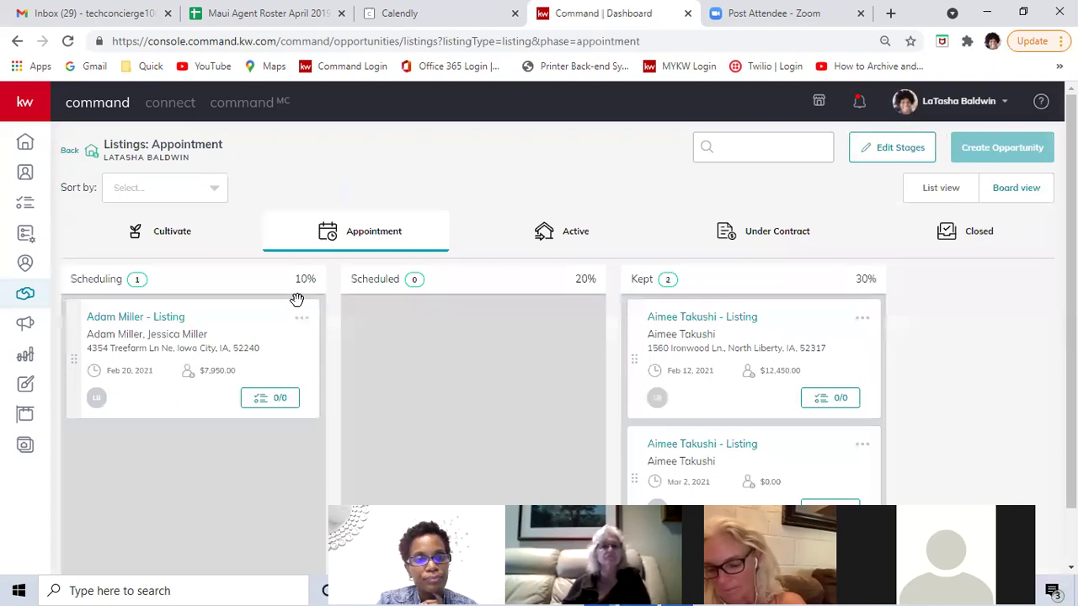
left_click(144, 320)
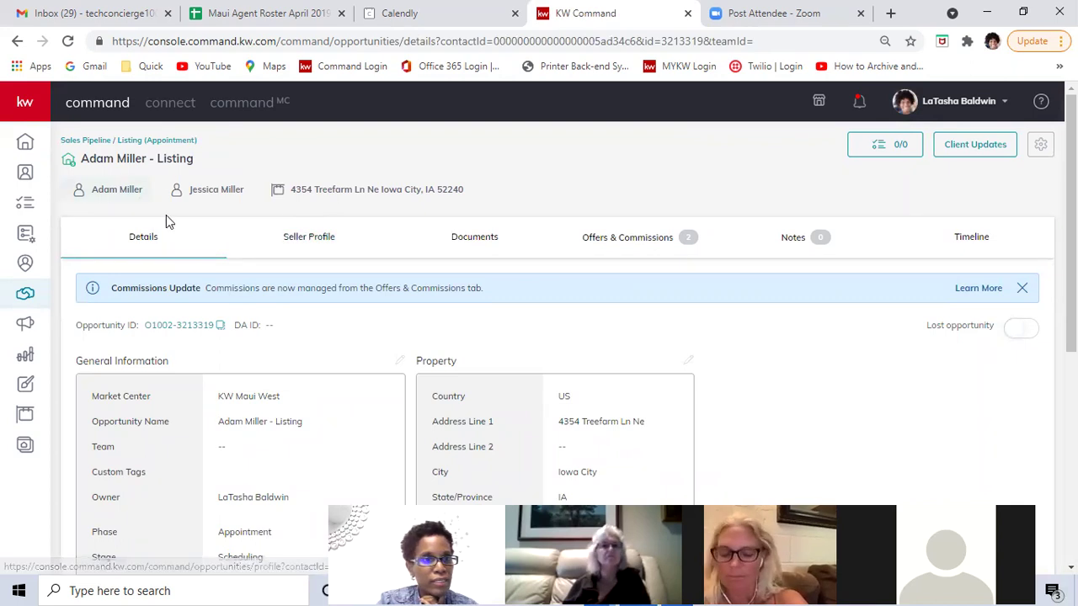
left_click(92, 140)
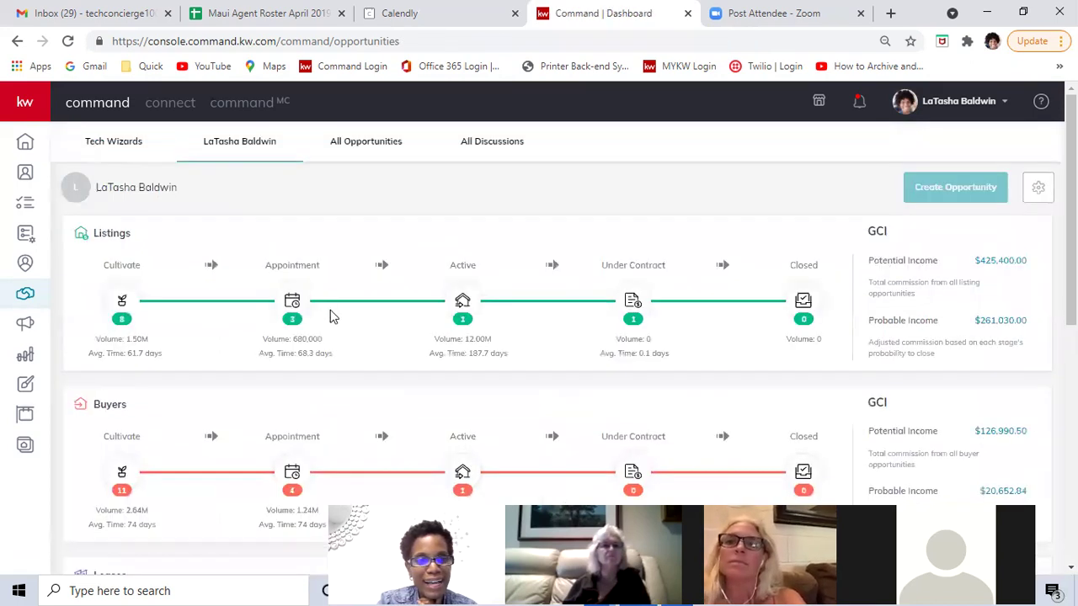
left_click(291, 303)
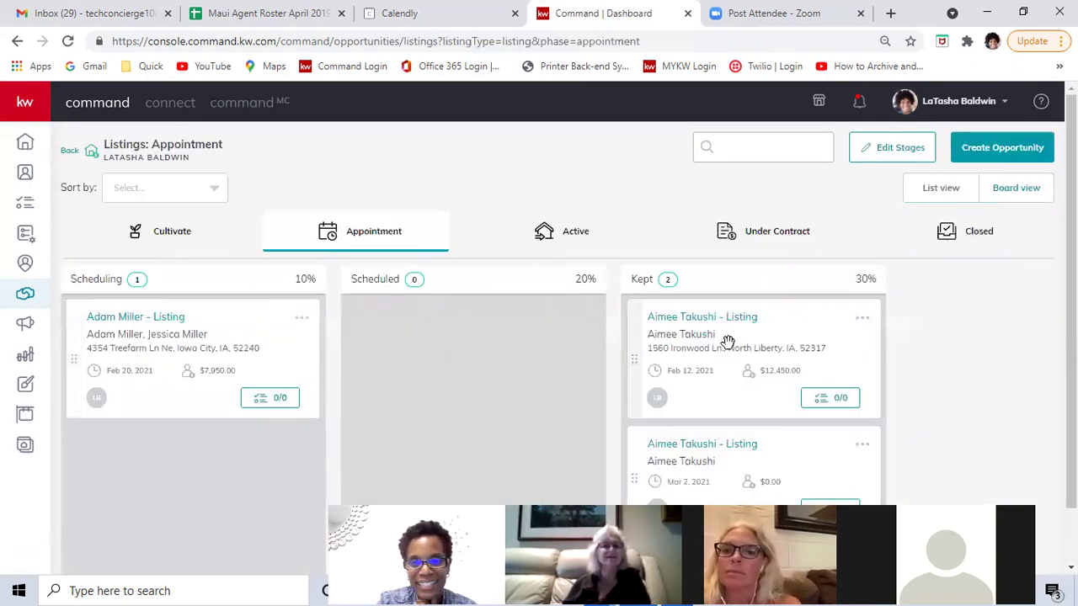
left_click(722, 318)
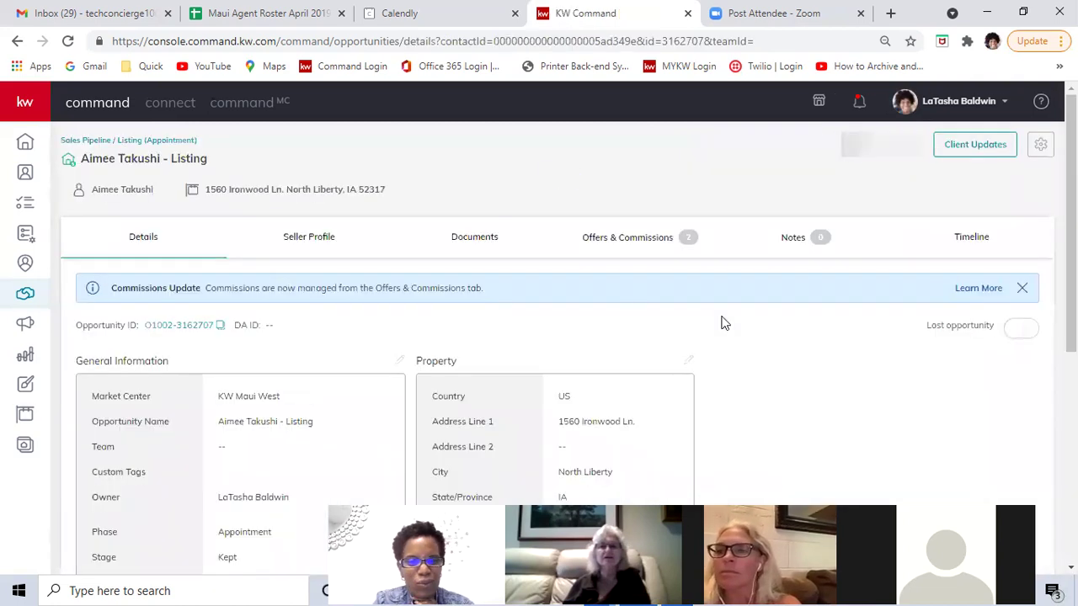
left_click(74, 140)
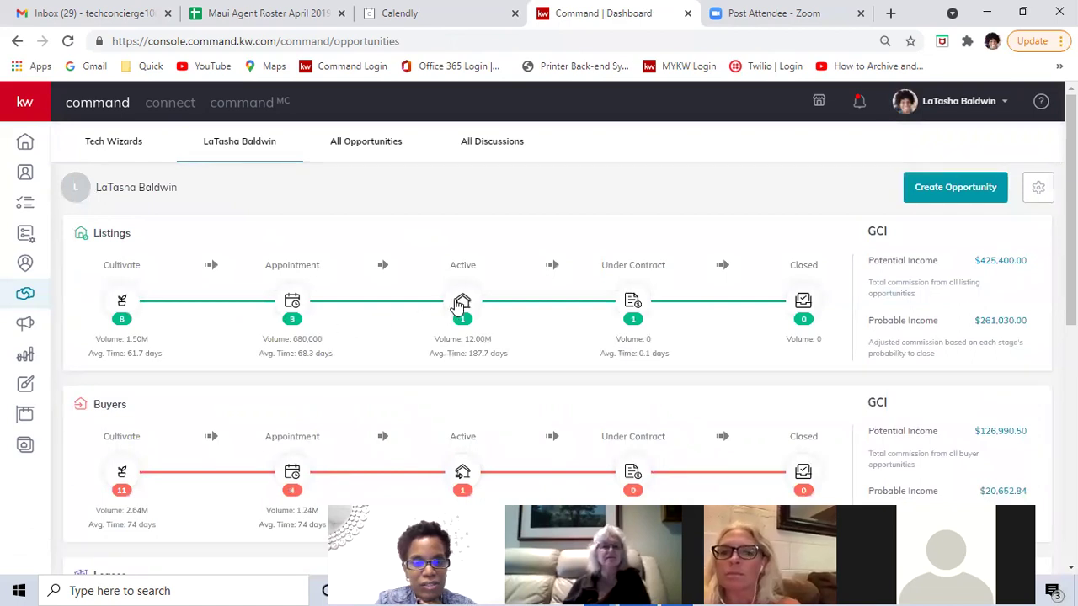
- Open the Under Contract listing in the Escrow stage and view the search options for selecting its property from Listings
left_click(632, 302)
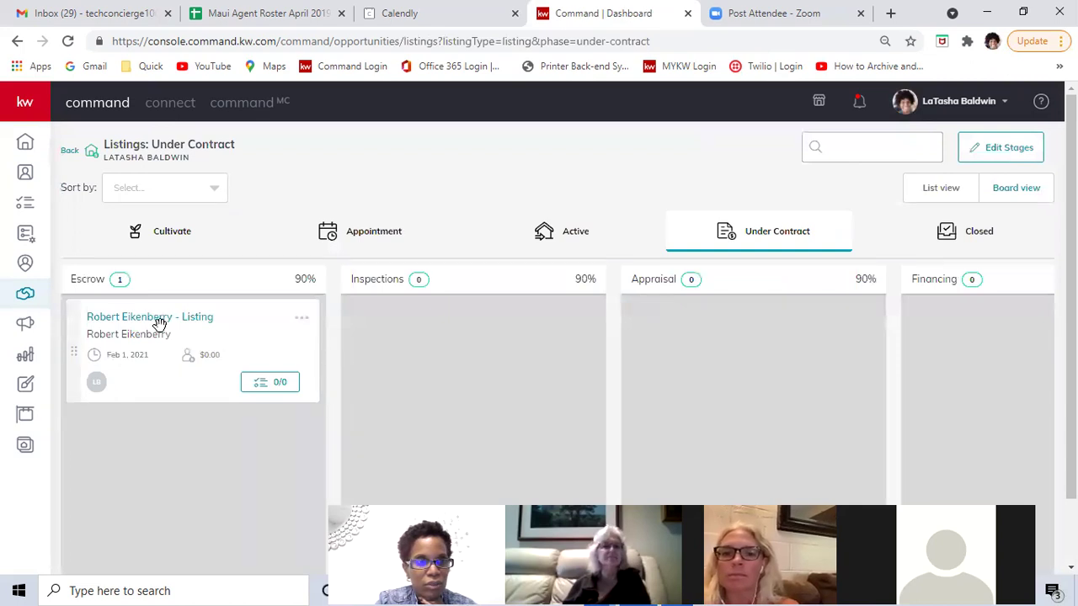
left_click(159, 324)
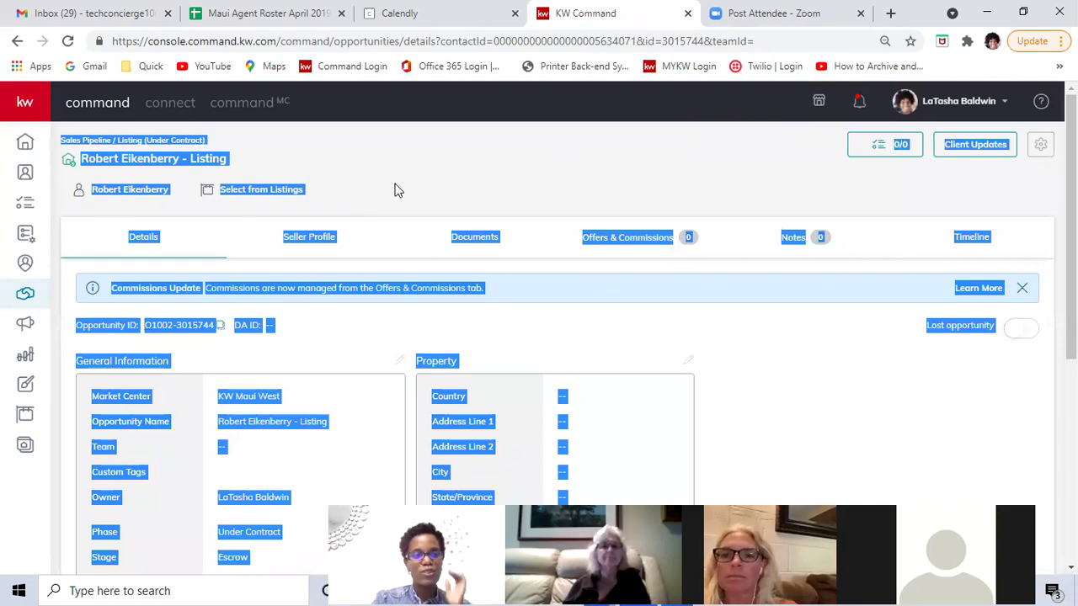
left_click(517, 177)
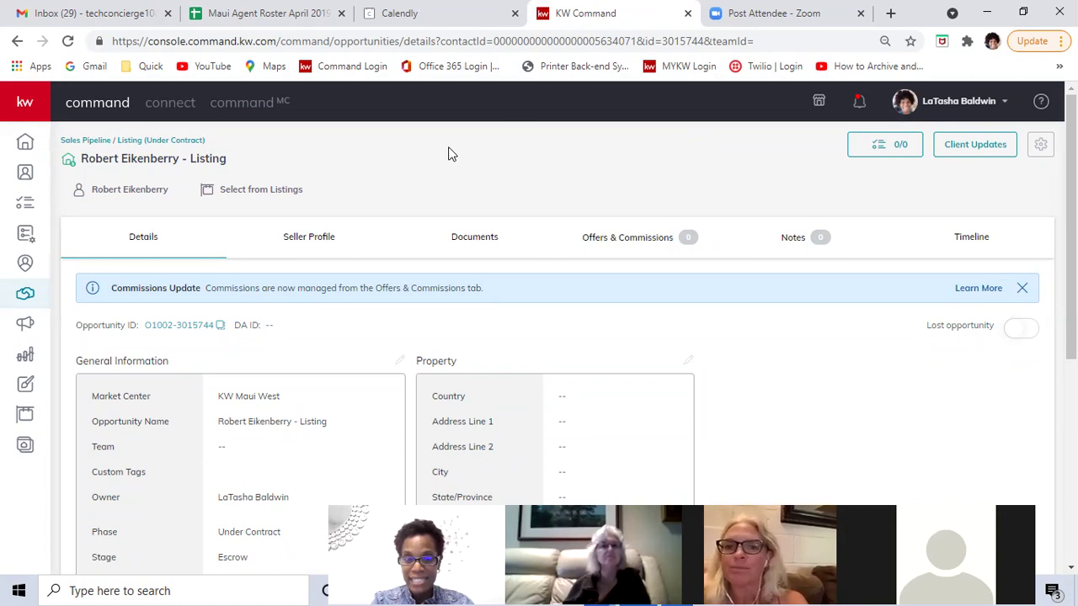
left_click(235, 193)
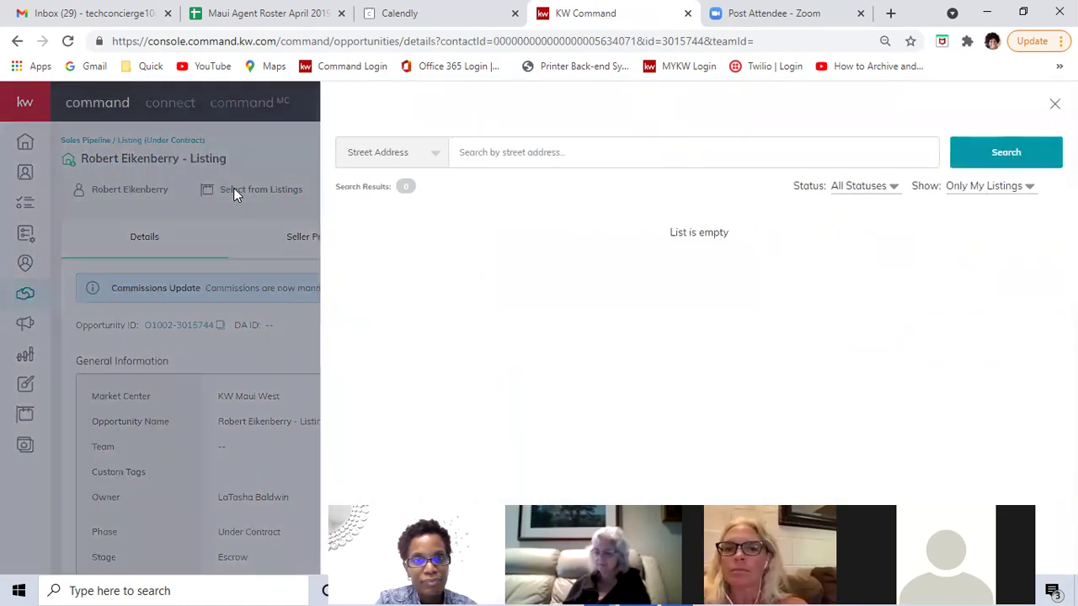
left_click(435, 155)
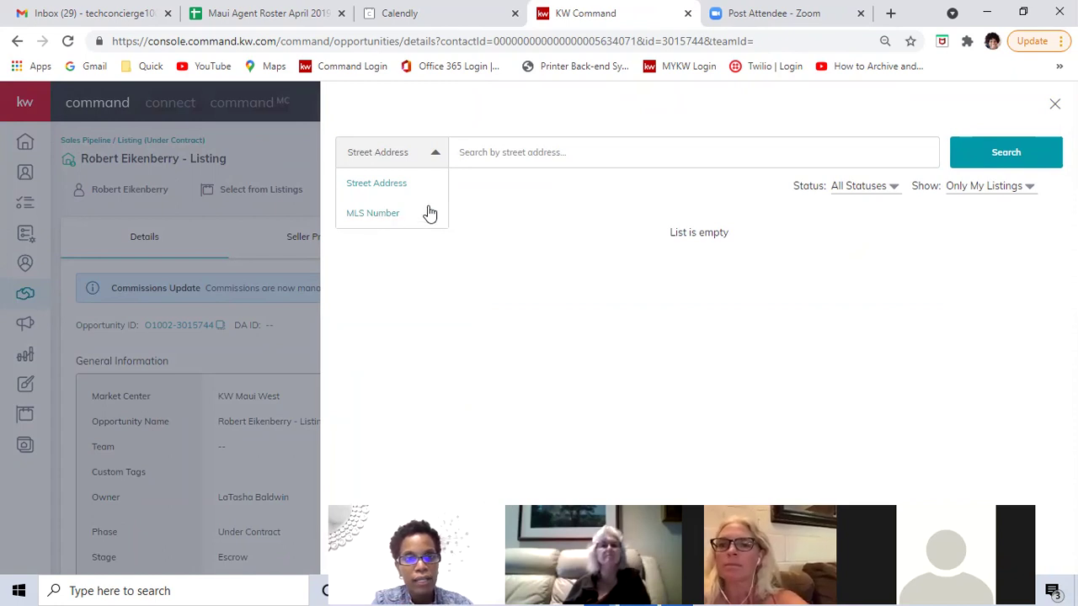
left_click(412, 153)
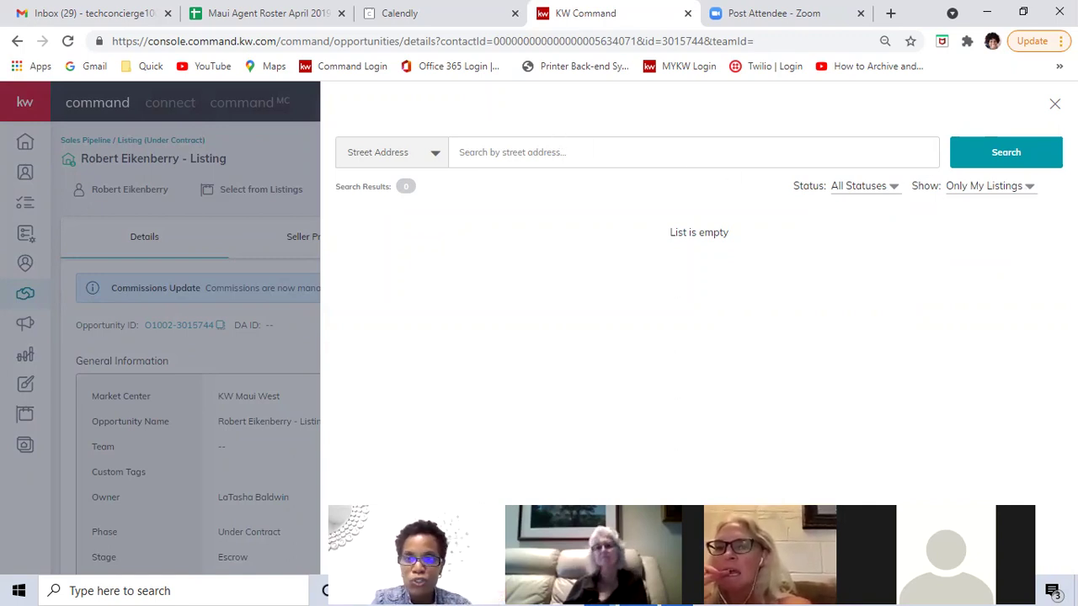
- Set the property search to show All Listings, search by street address for "big island, Hawaii" and look through the results
left_click(1030, 189)
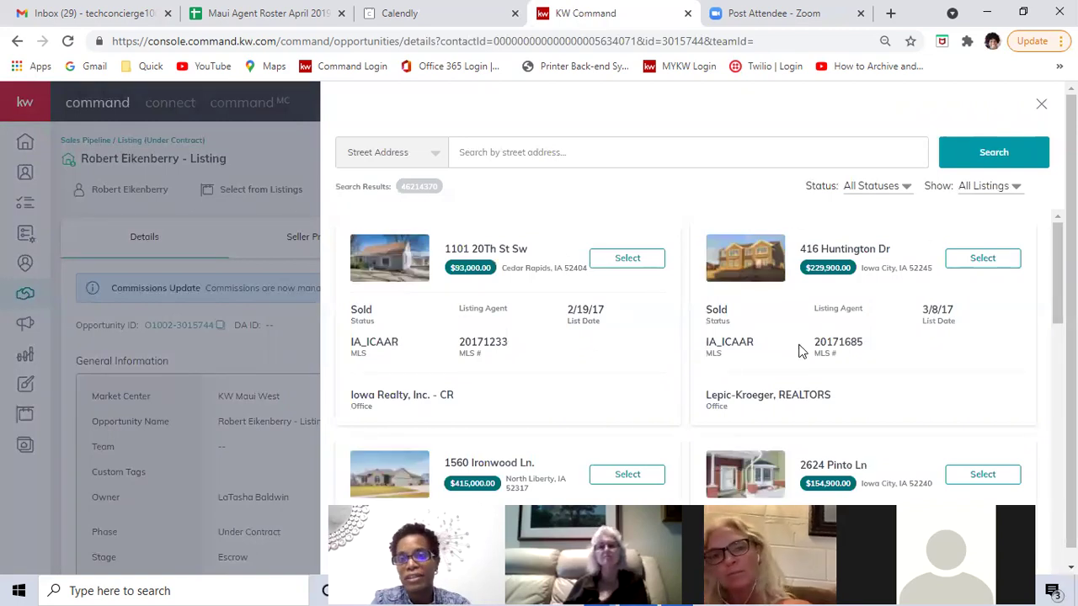
left_click(486, 152)
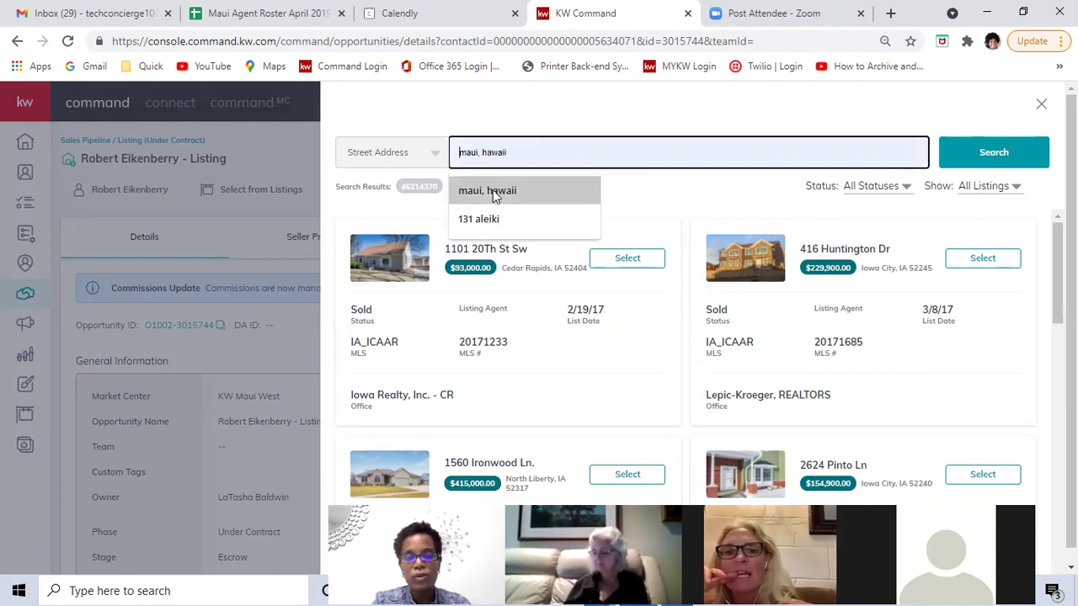
left_click(493, 190)
left_click_drag(535, 154, 452, 154)
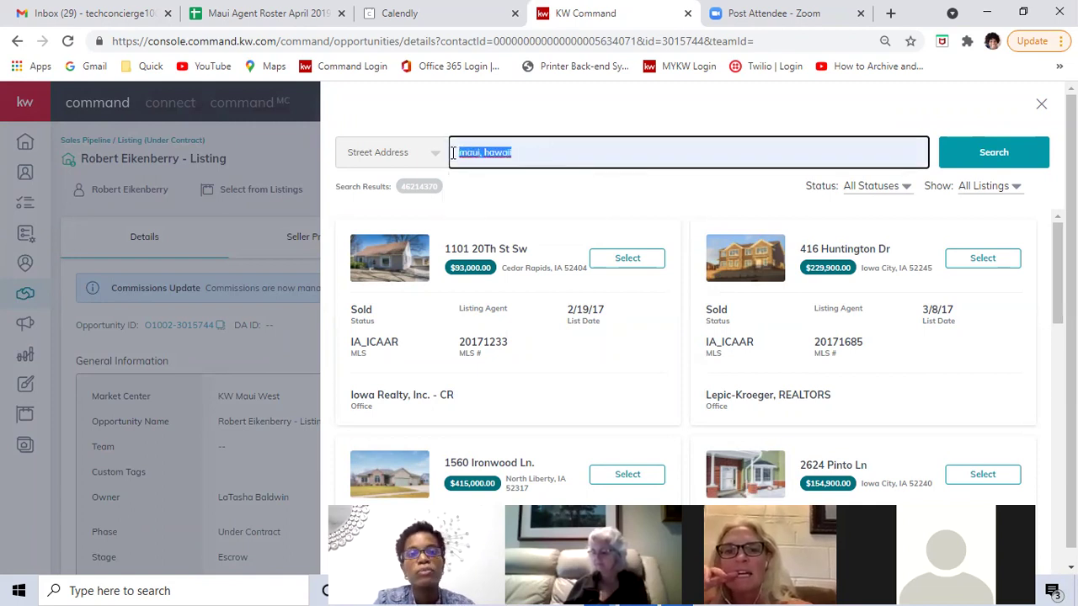
type("big island")
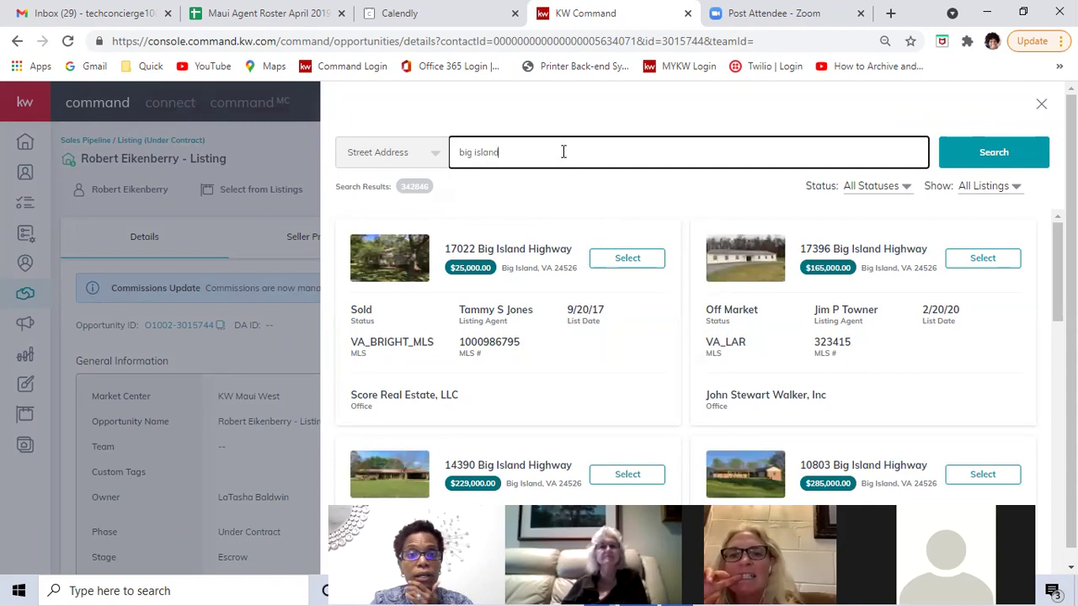
type(", Hawaii")
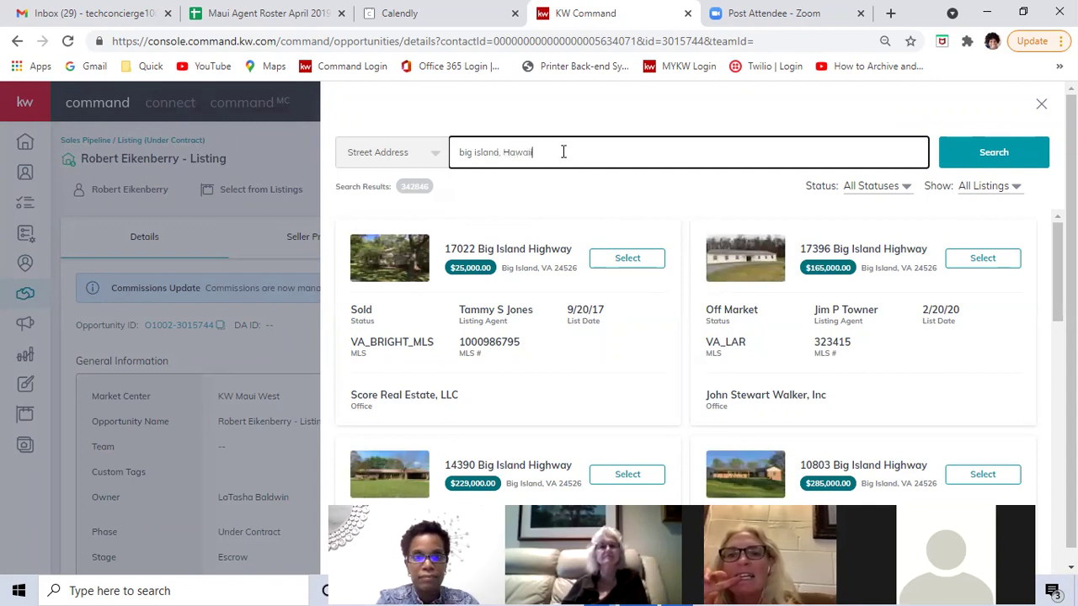
key("Return")
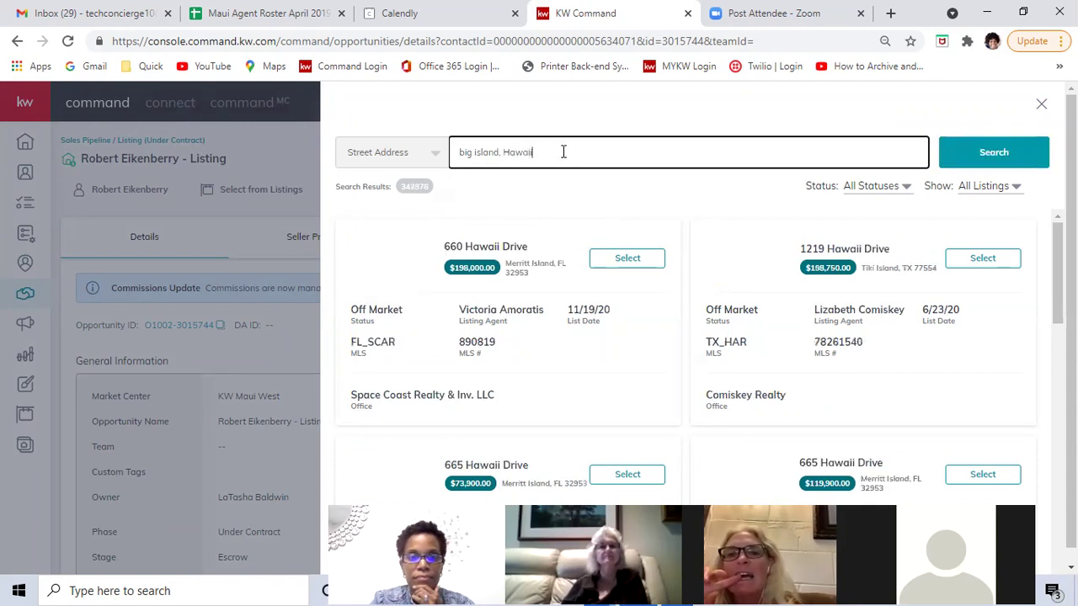
scroll(581, 303, "down", 2)
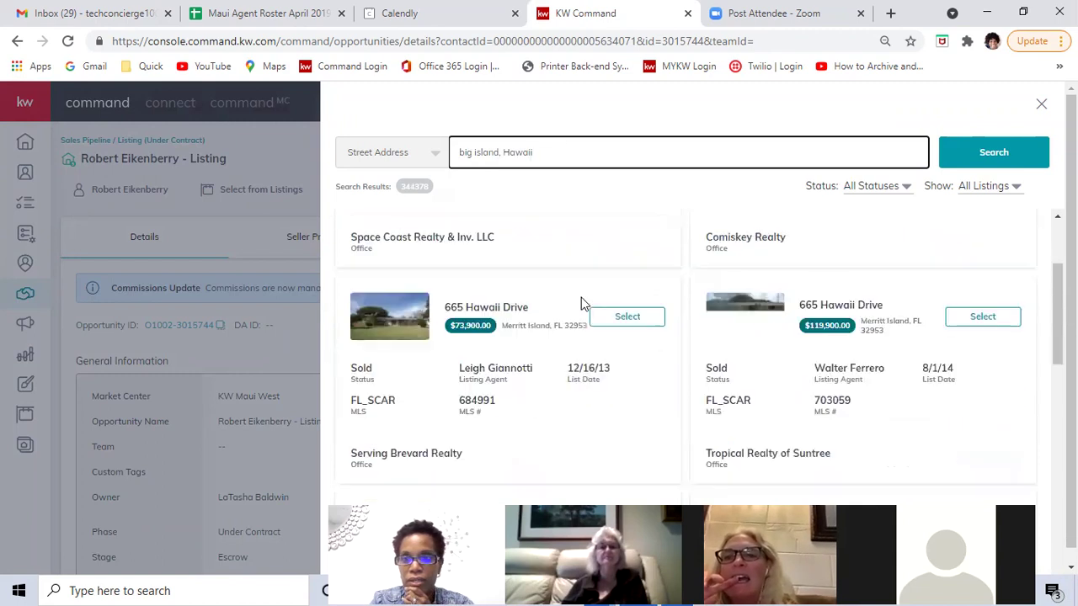
scroll(581, 303, "down", 1)
scroll(581, 303, "down", 3)
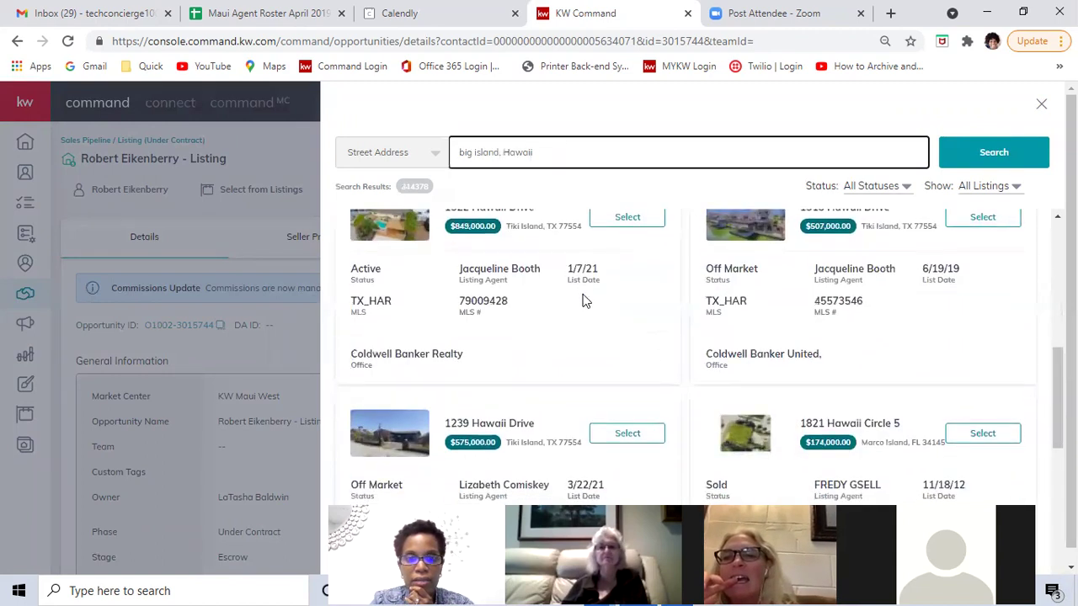
- Search all listings by street address for "hilo, hawaii"
triple_click(474, 154)
type("hilo, h")
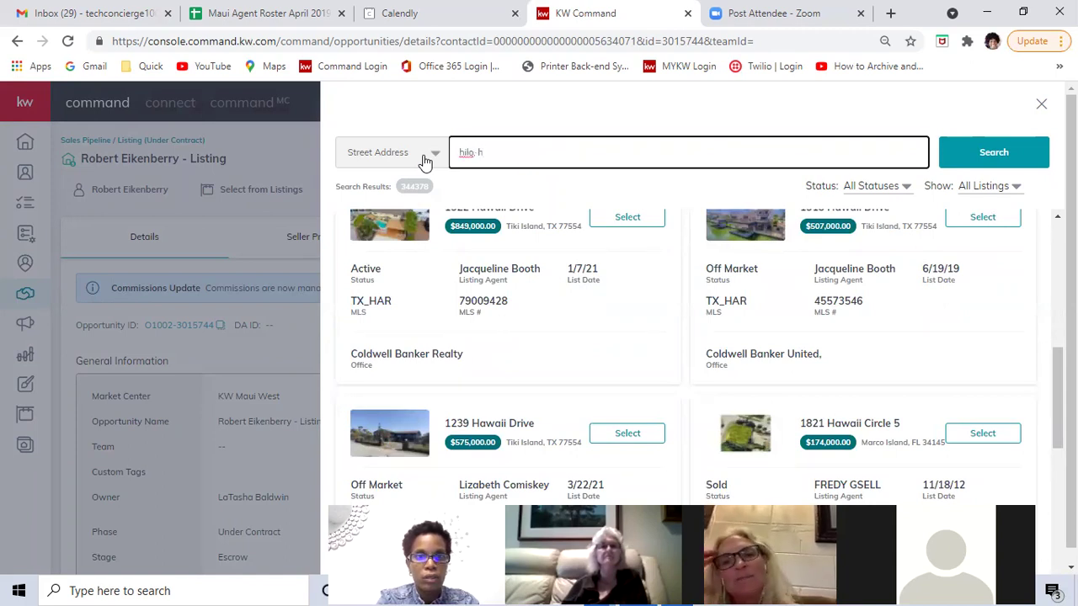
type("awaii")
key("Return")
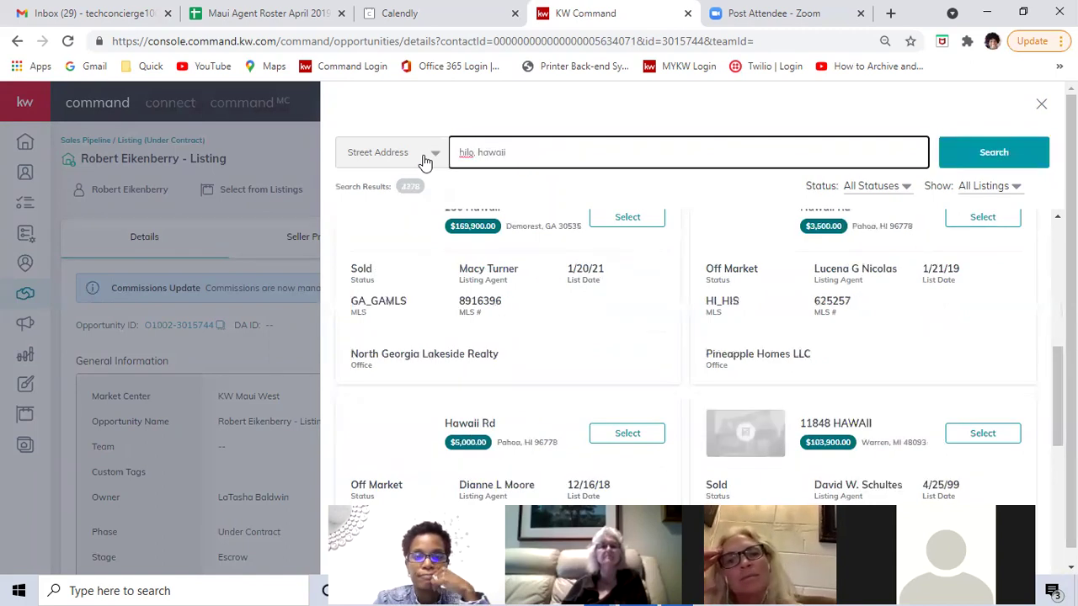
- Browse the "hilo, hawaii" search results and select the $4,250 off-market Pahoa listing as the opportunity's property
scroll(784, 298, "down", 4)
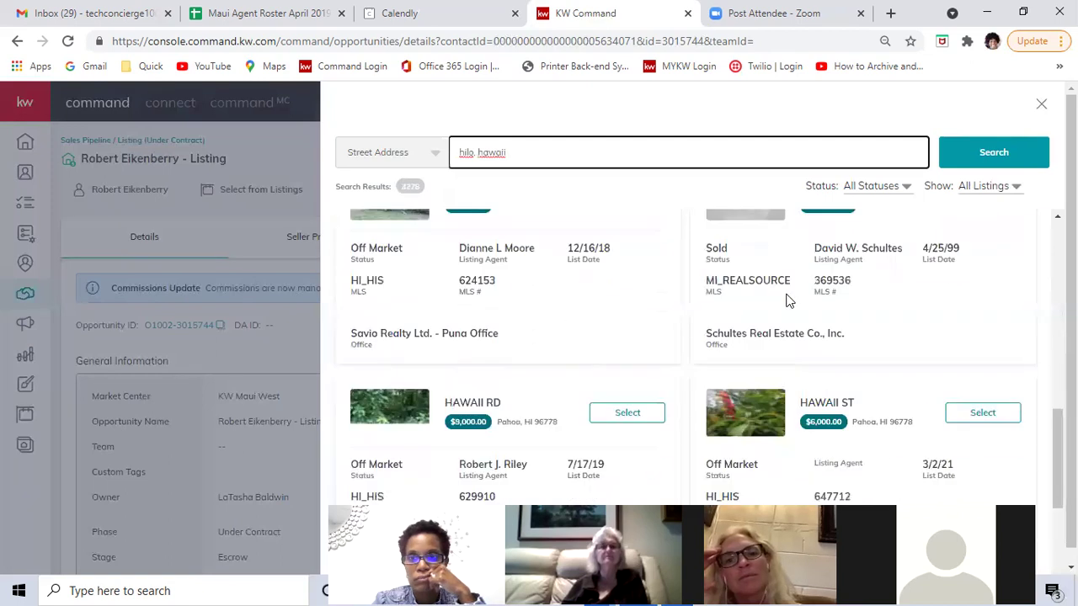
scroll(783, 298, "up", 5)
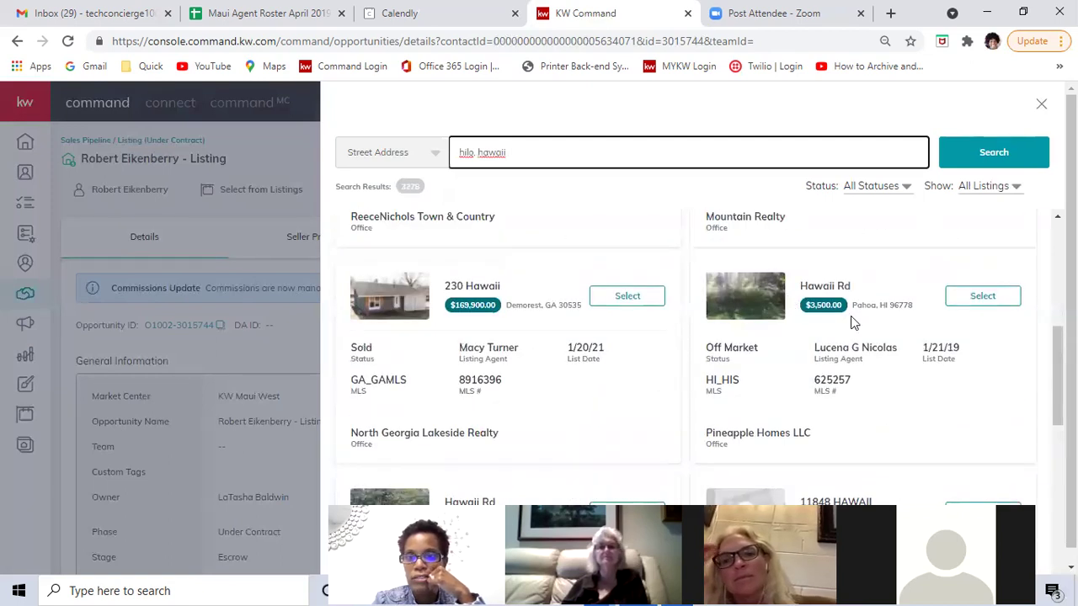
scroll(829, 304, "down", 1)
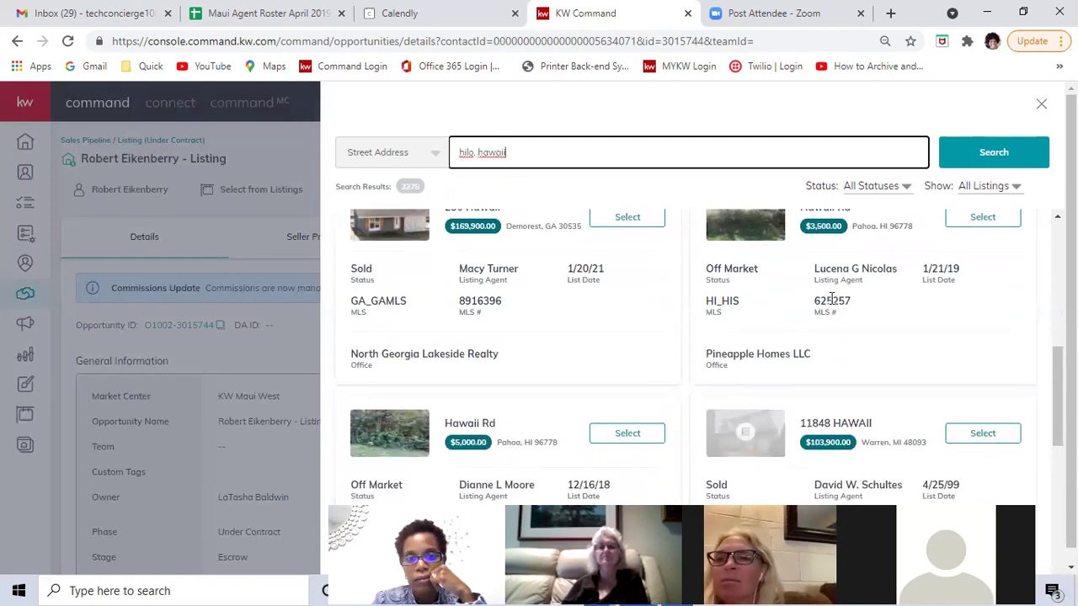
scroll(505, 409, "down", 2)
scroll(505, 412, "down", 2)
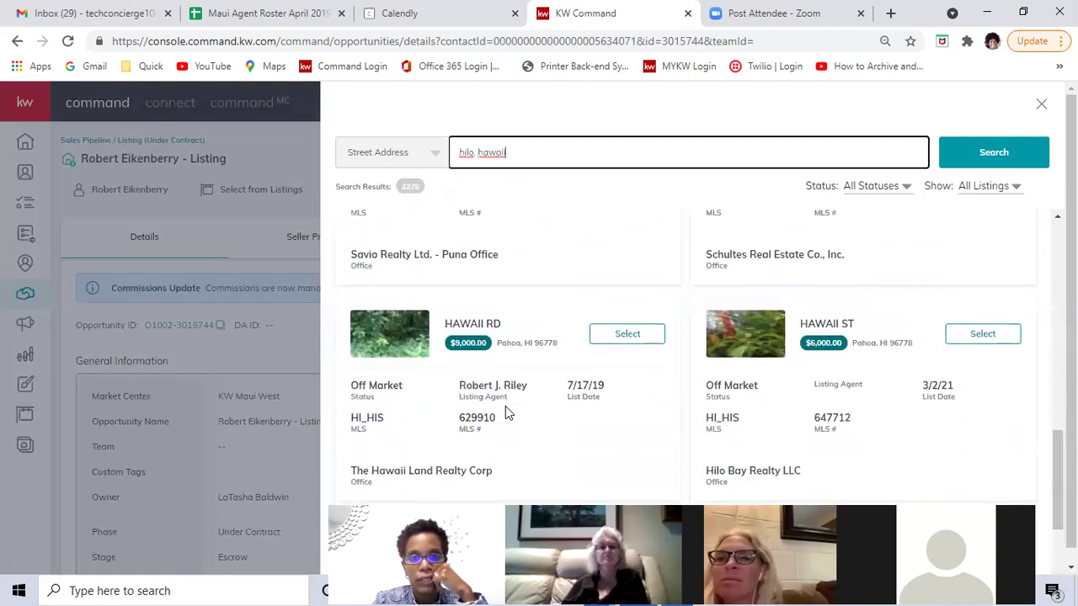
scroll(505, 412, "down", 2)
scroll(505, 405, "down", 1)
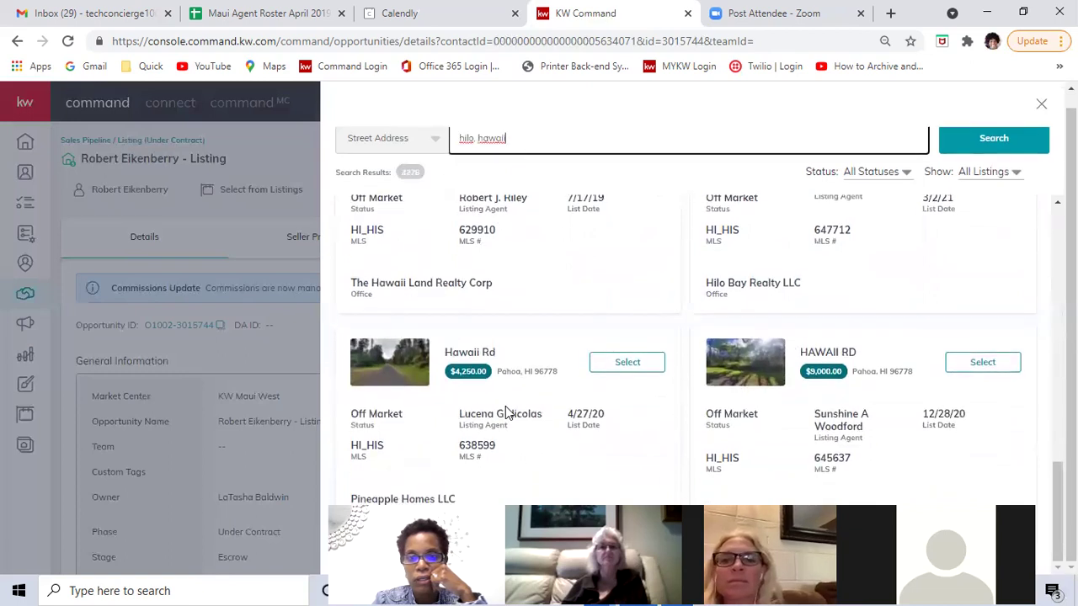
left_click(619, 362)
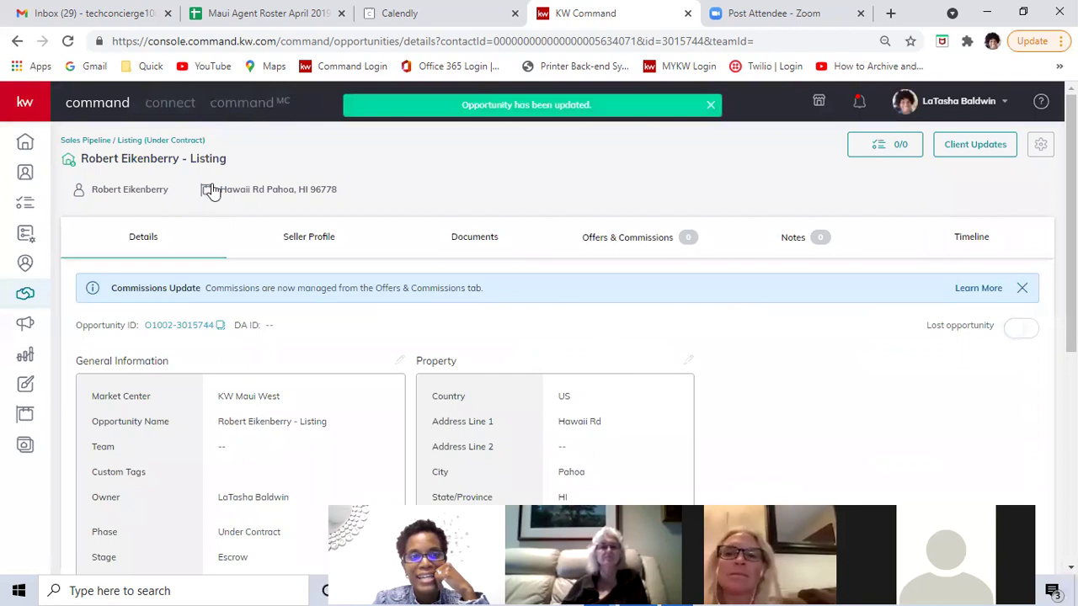